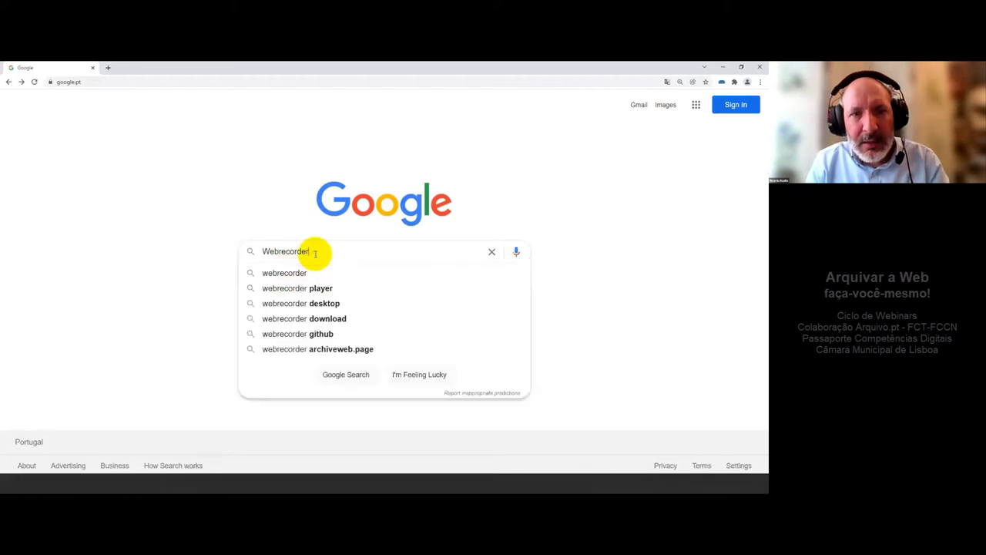
# Step: Search Google for Webrecorder and open the official webrecorder.net website from the results
pyautogui.press('Return')
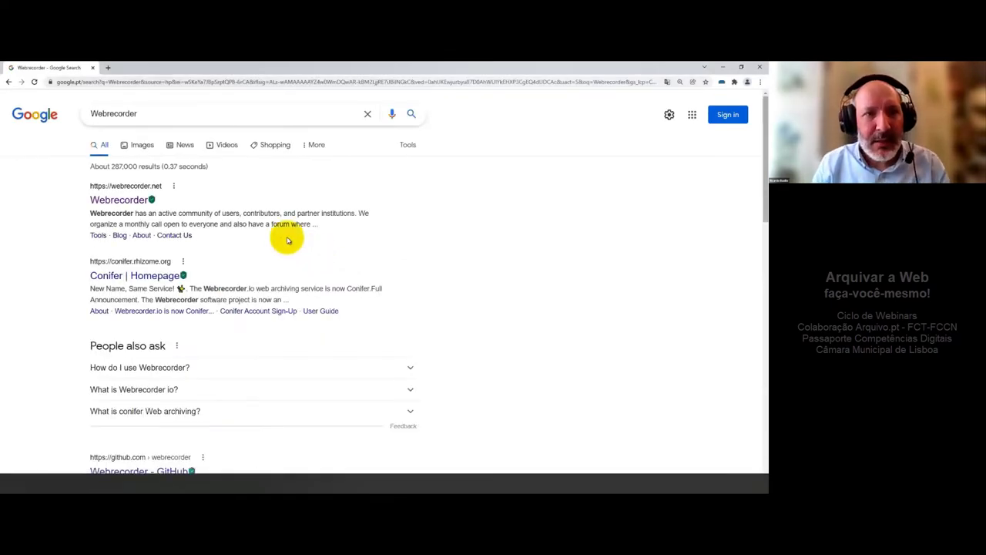
pyautogui.moveTo(91, 214); pyautogui.dragTo(357, 212)
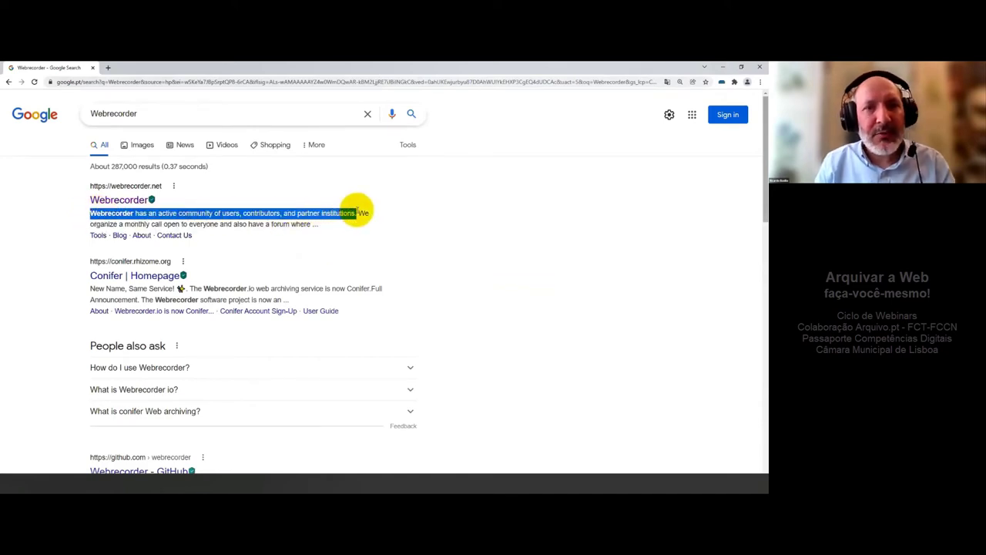
pyautogui.click(122, 189)
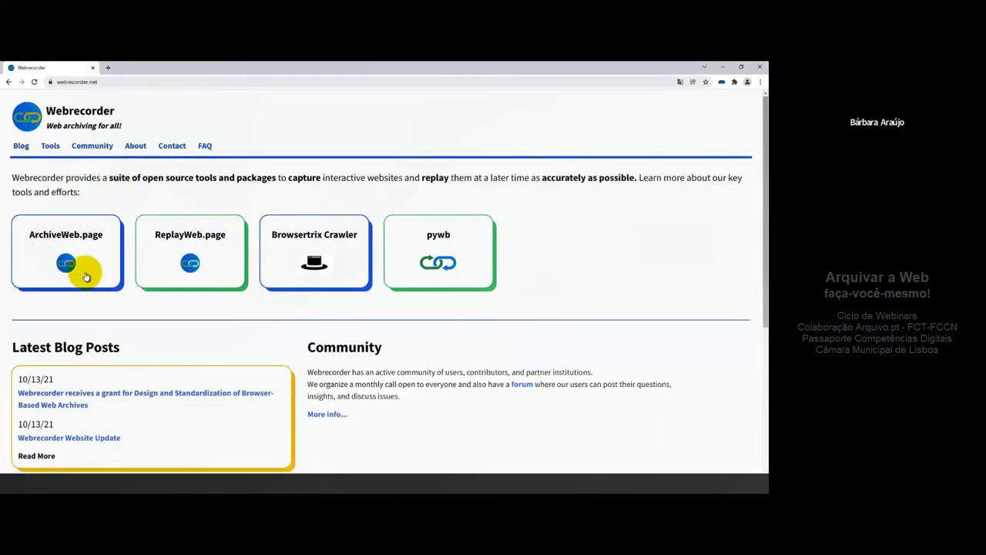
pyautogui.hotkey('alt', 'Tab')
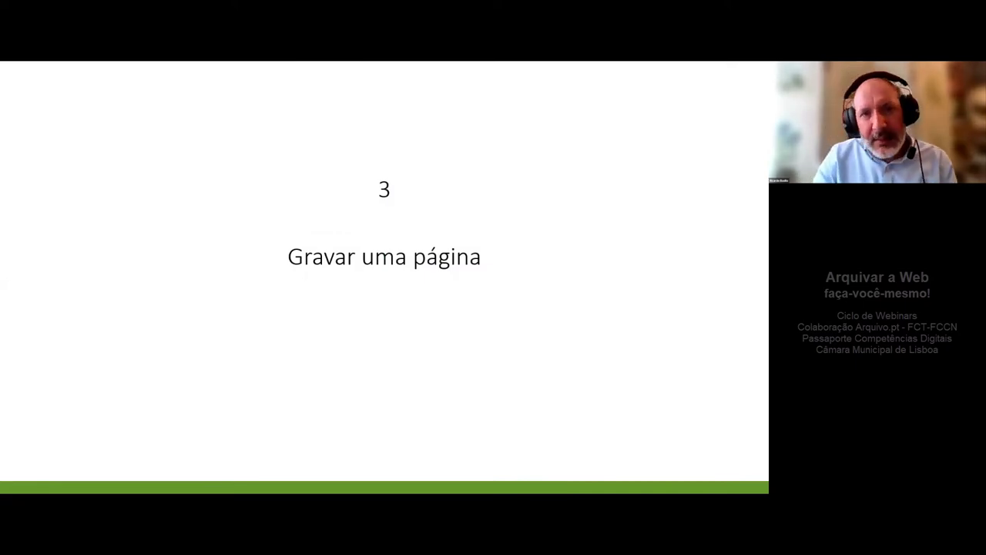
pyautogui.hotkey('alt', 'Tab')
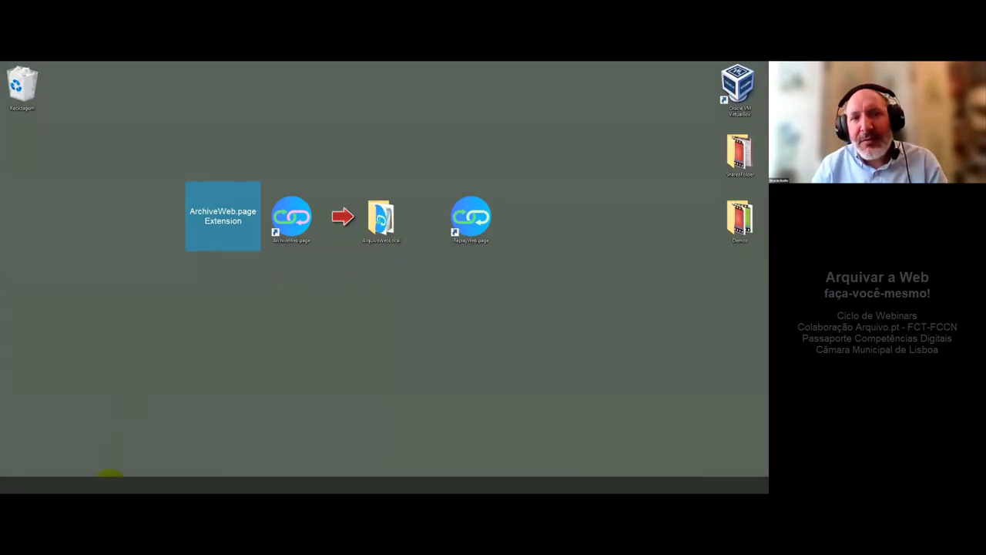
# Step: Switch to the Chrome browser and open the ArchiveWeb.page extension's overview of all web archives
pyautogui.click(110, 474)
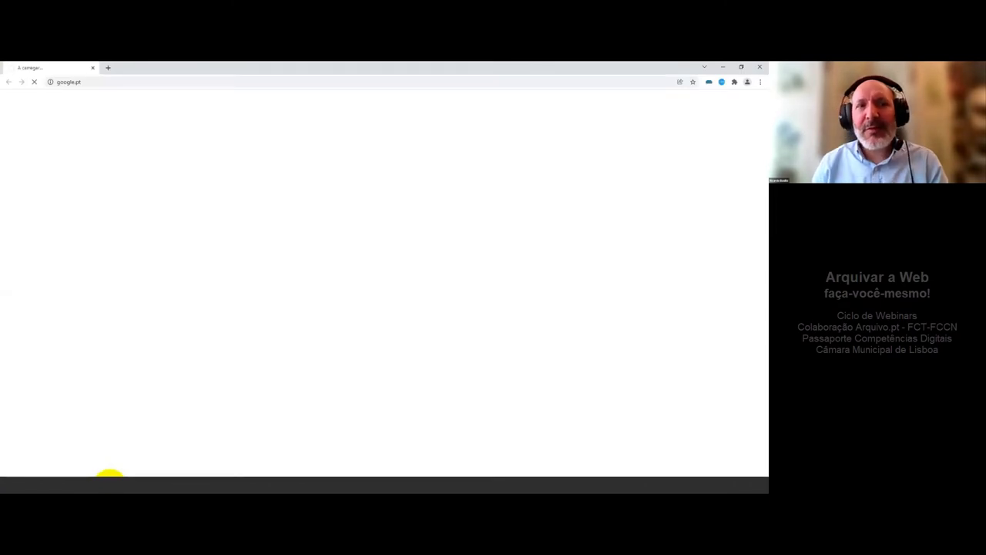
pyautogui.click(723, 83)
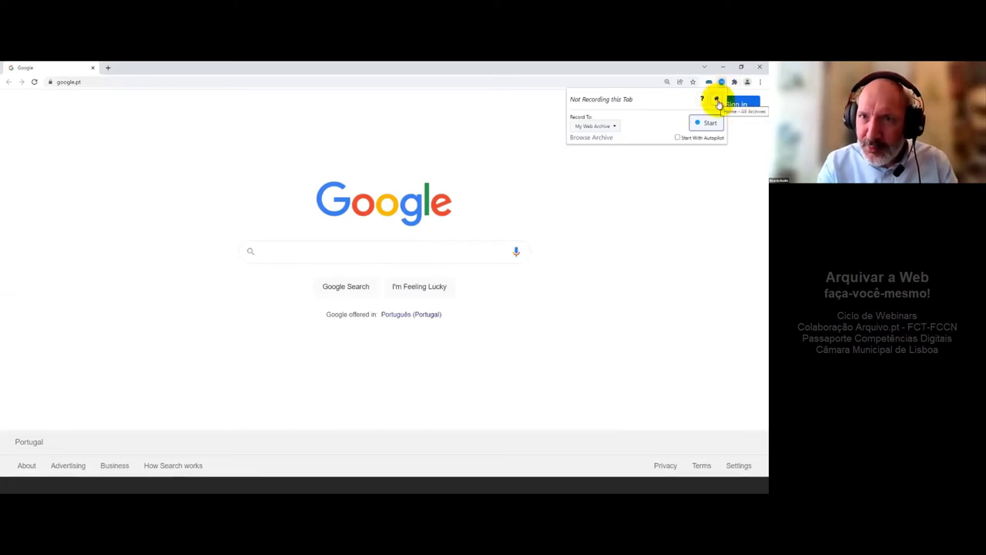
pyautogui.click(718, 100)
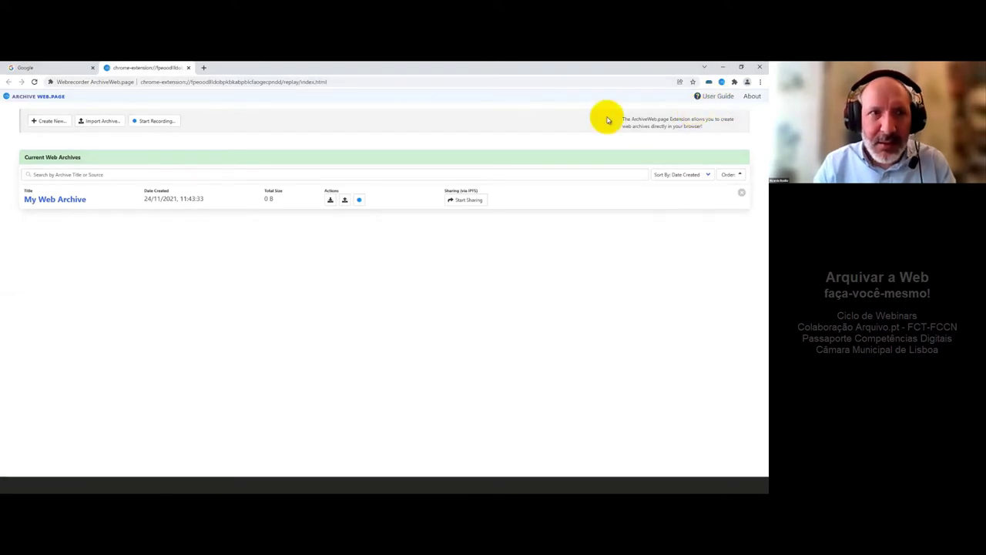
# Step: Create a new web archive titled "demo1-gravar uma página"
pyautogui.click(57, 125)
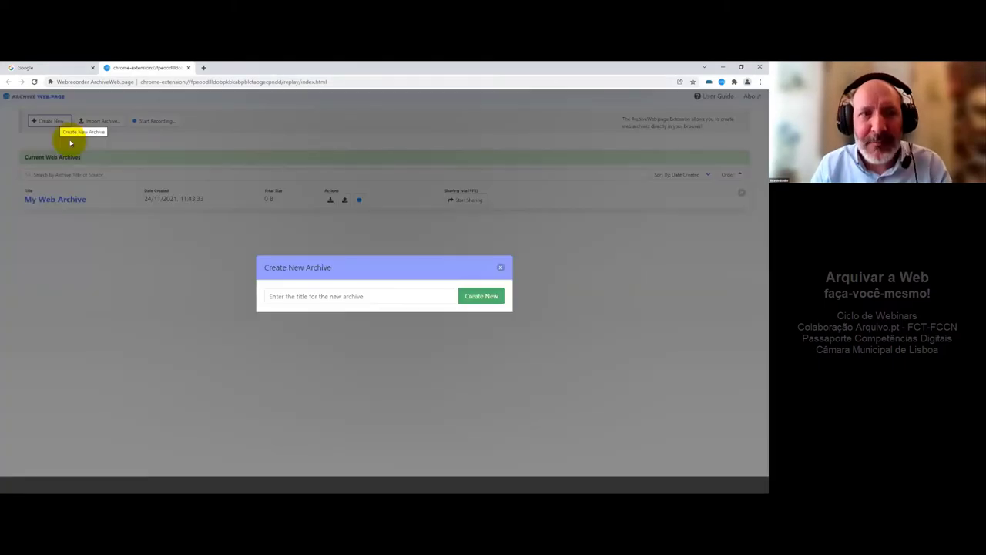
pyautogui.click(299, 296)
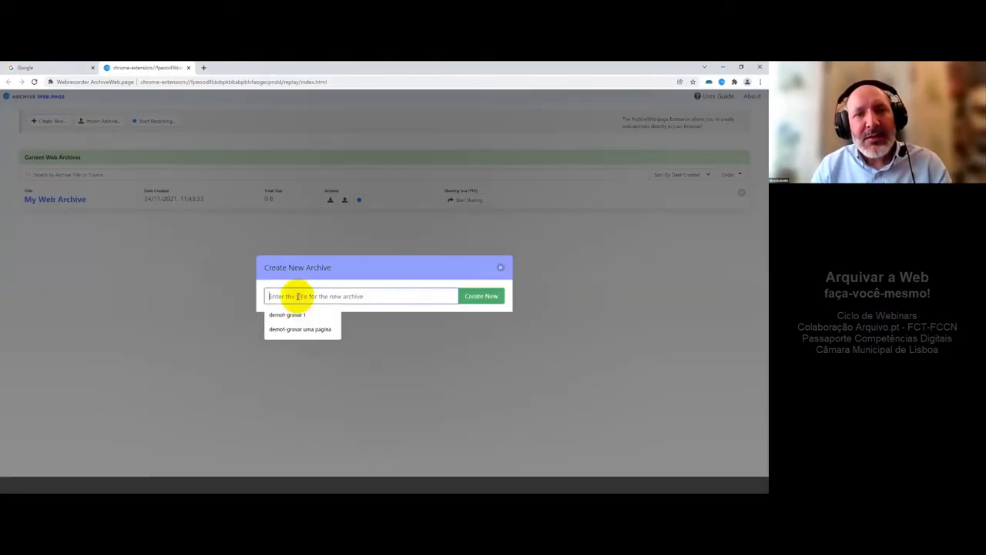
pyautogui.write('de')
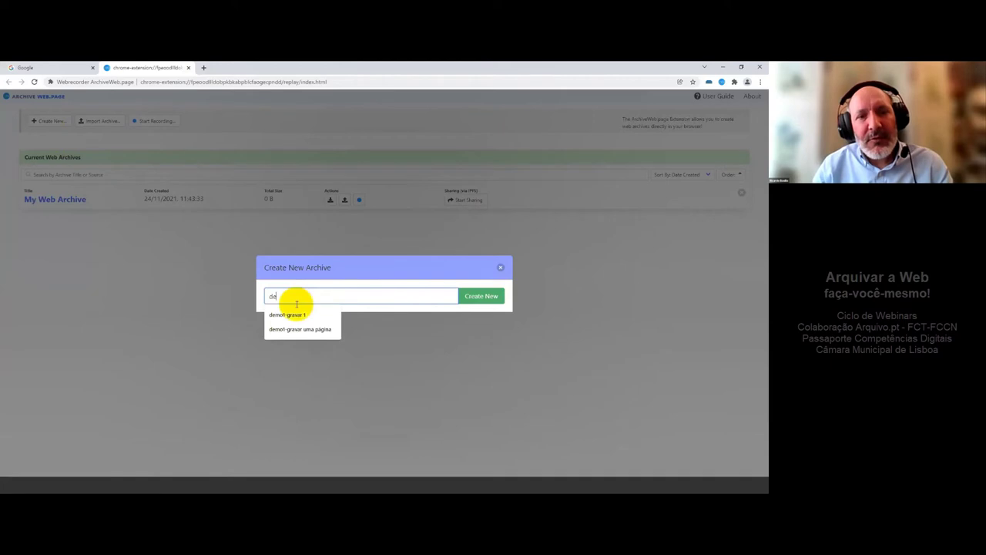
pyautogui.click(300, 329)
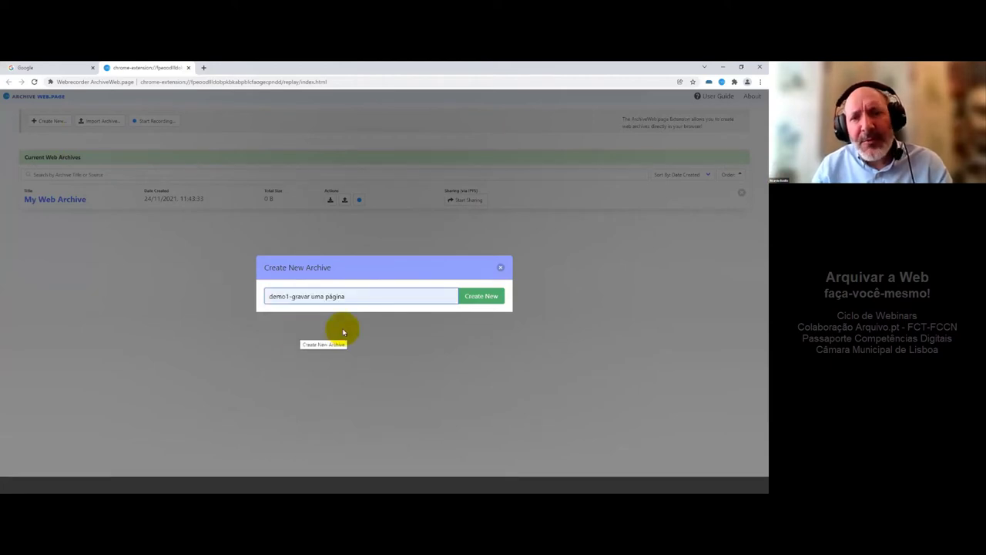
pyautogui.click(482, 296)
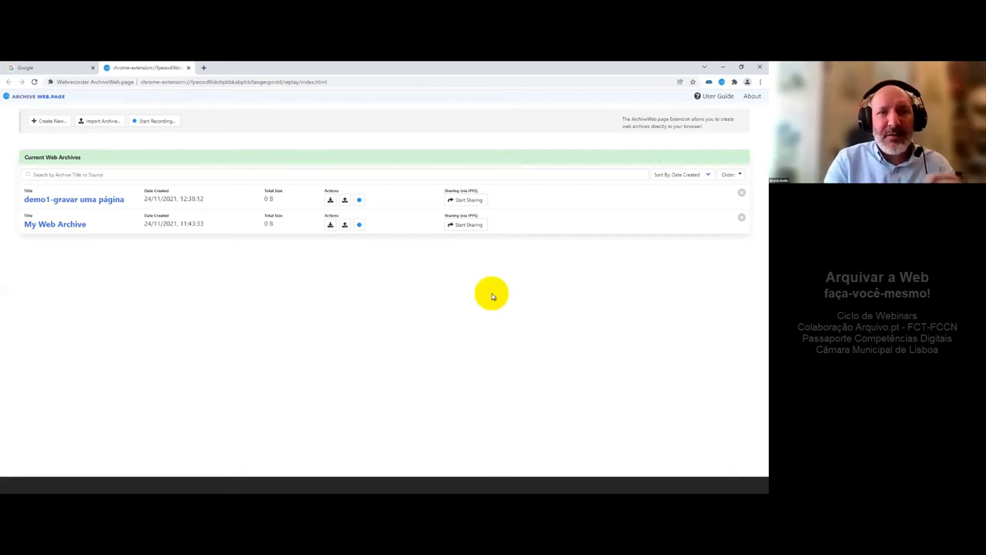
pyautogui.click(359, 200)
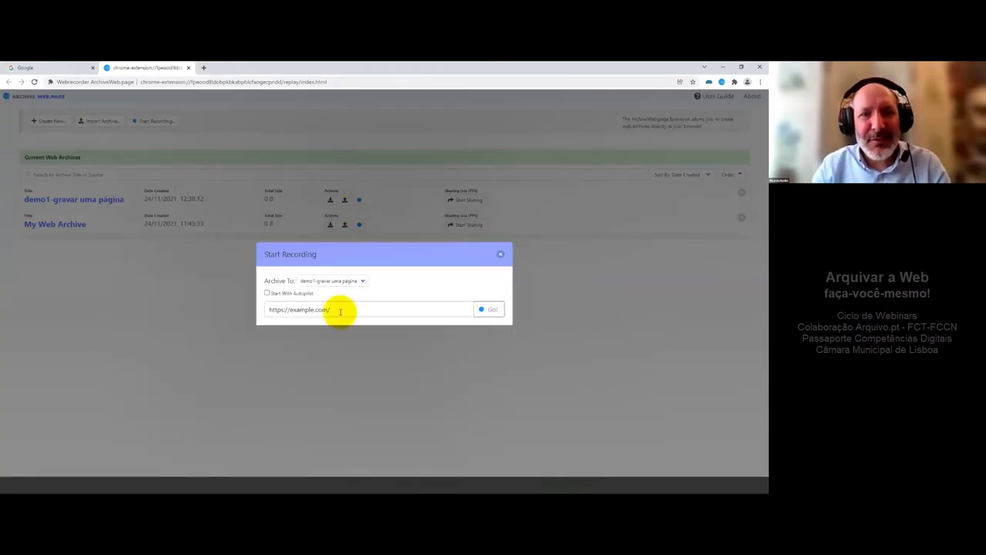
pyautogui.moveTo(340, 312); pyautogui.dragTo(293, 312)
pyautogui.press('BackSpace')
pyautogui.write('lisboa.pt')
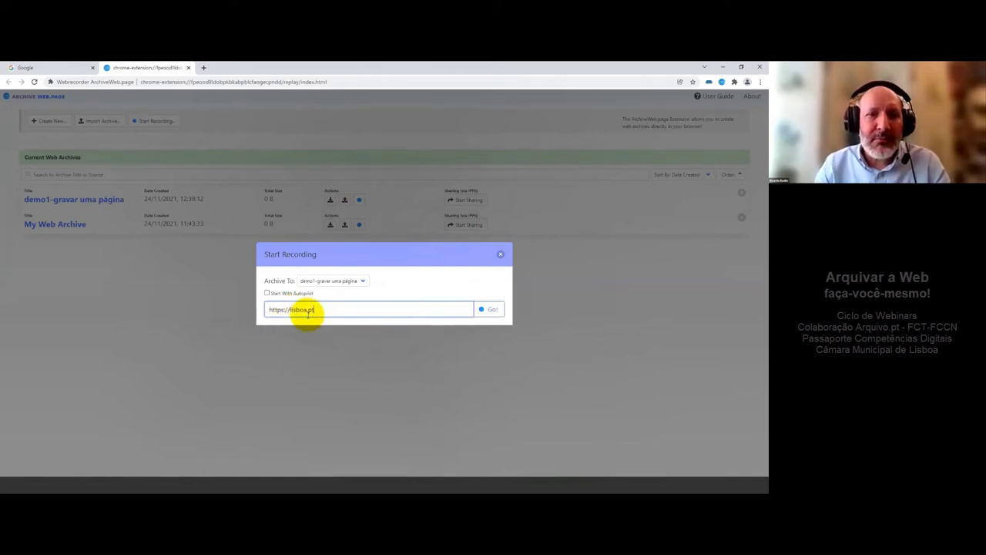
pyautogui.moveTo(312, 311); pyautogui.dragTo(247, 308)
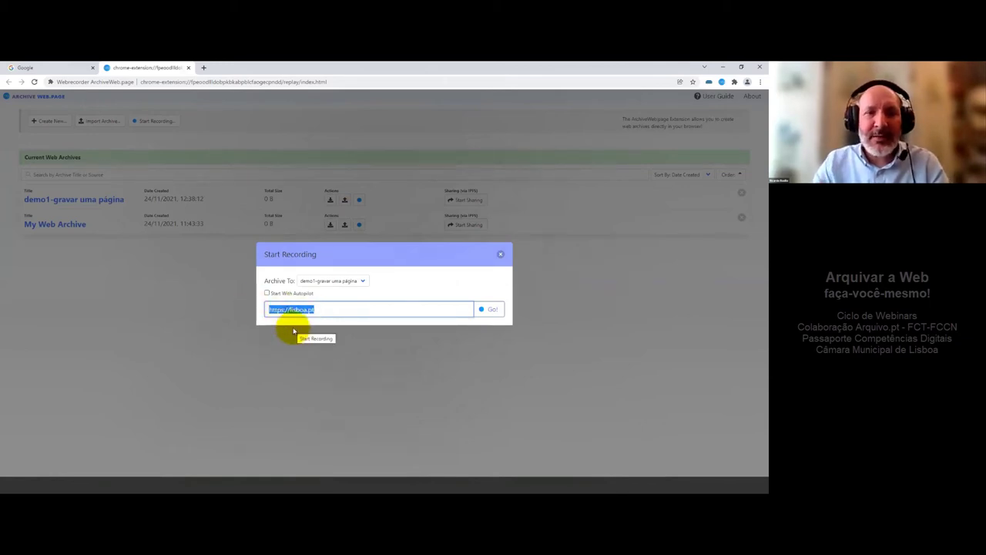
pyautogui.click(491, 311)
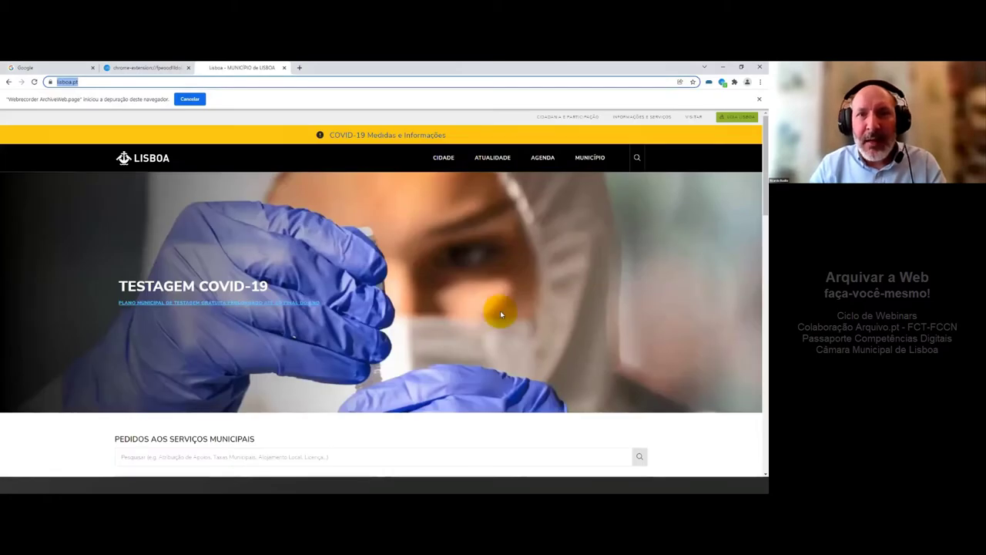
# Step: Check the ArchiveWeb.page recording status for the Lisboa page and stop the recording
pyautogui.click(723, 82)
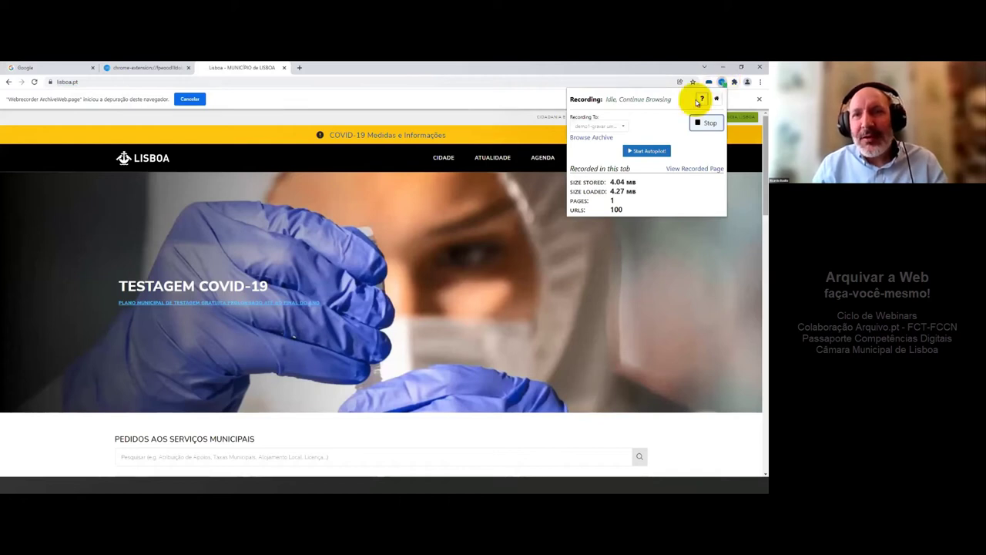
pyautogui.click(722, 83)
pyautogui.click(721, 84)
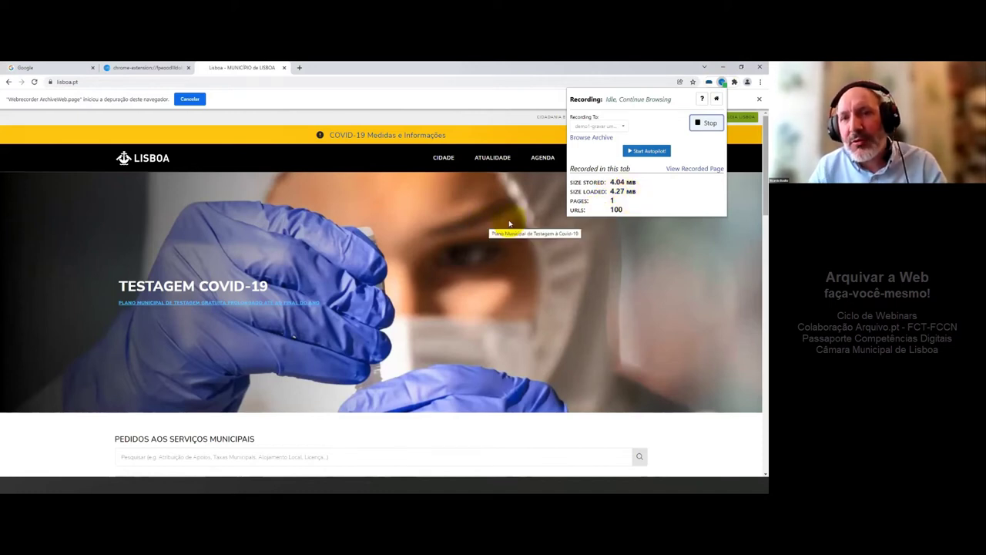
pyautogui.click(708, 124)
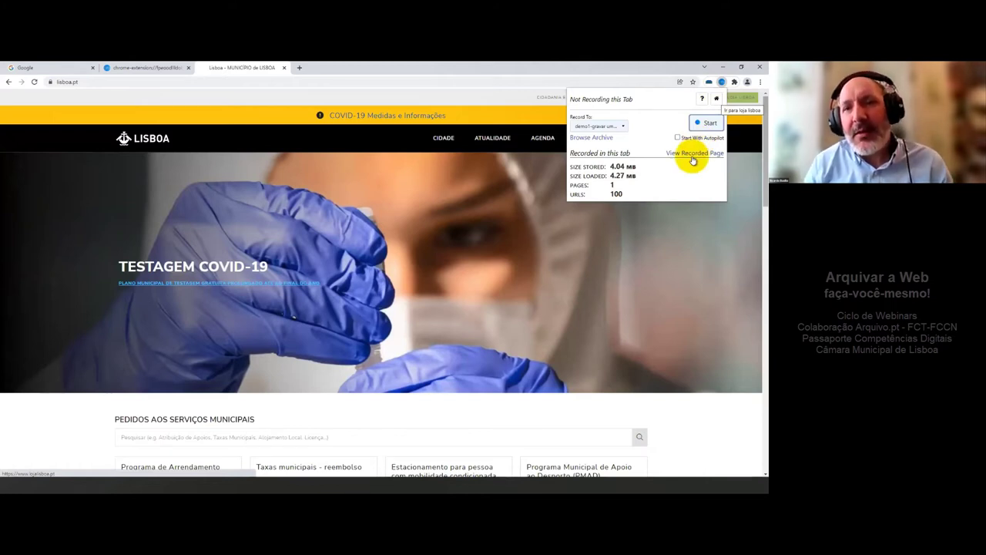
# Step: Replay the recorded Lisboa page from the "demo1-gravar uma página" archive and return to its page list
pyautogui.click(717, 99)
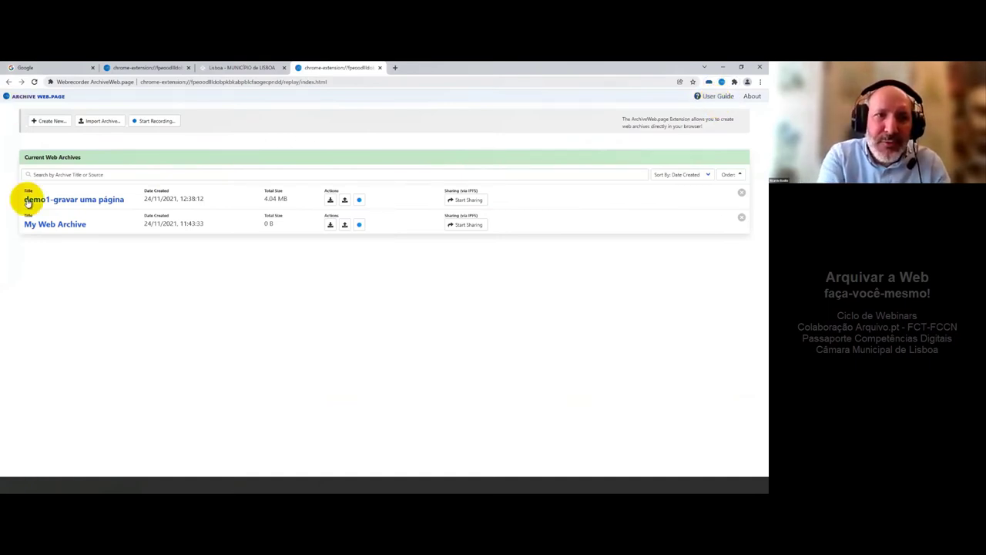
pyautogui.click(80, 203)
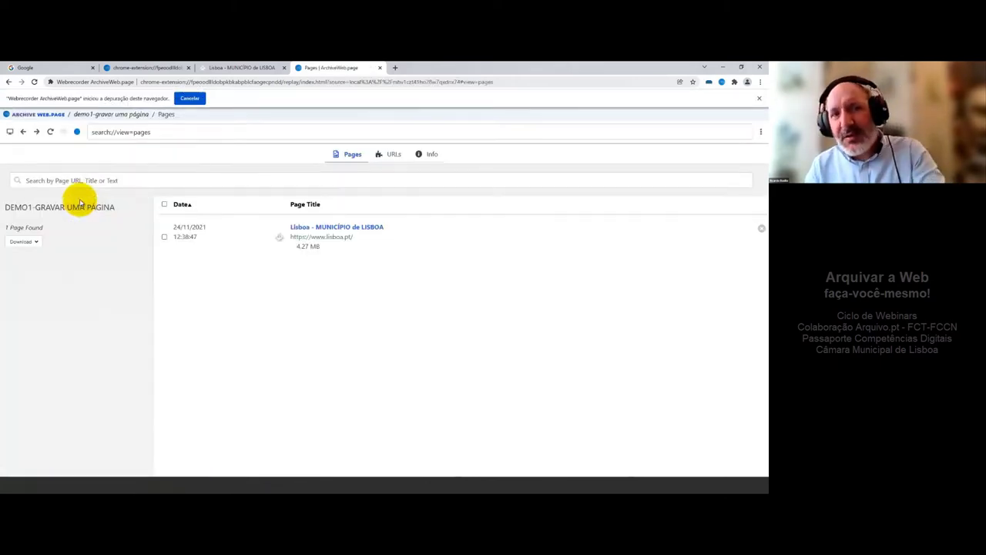
pyautogui.click(338, 226)
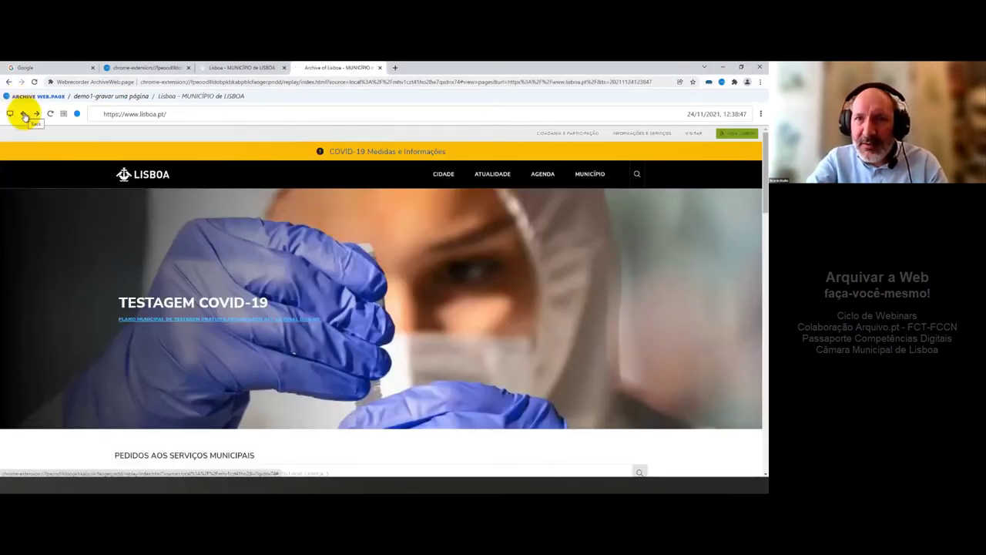
pyautogui.click(25, 114)
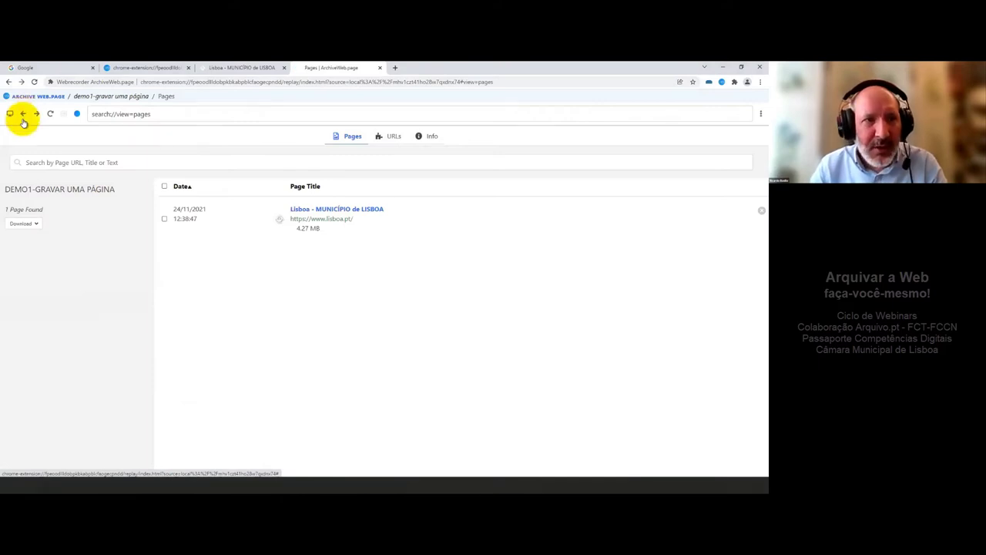
# Step: Download the whole archive as WACZ, saving it as demo1-gravar-uma-página in the ArquivoWebLocal desktop folder
pyautogui.click(35, 224)
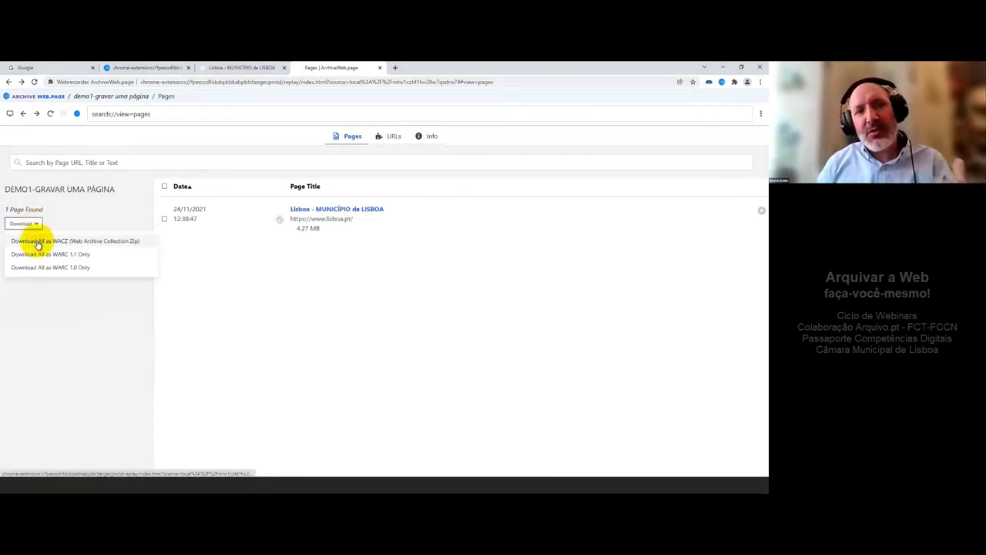
pyautogui.click(36, 241)
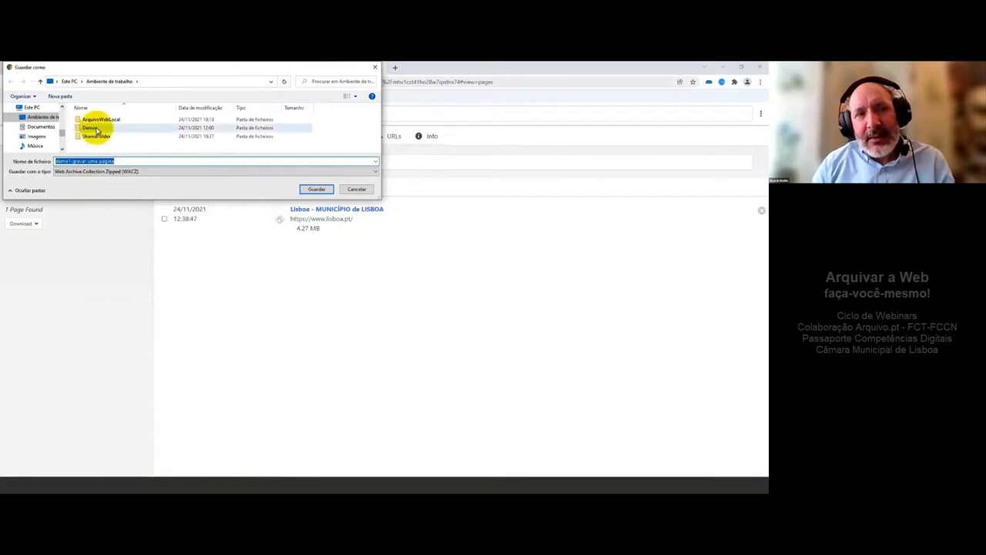
pyautogui.doubleClick(97, 121)
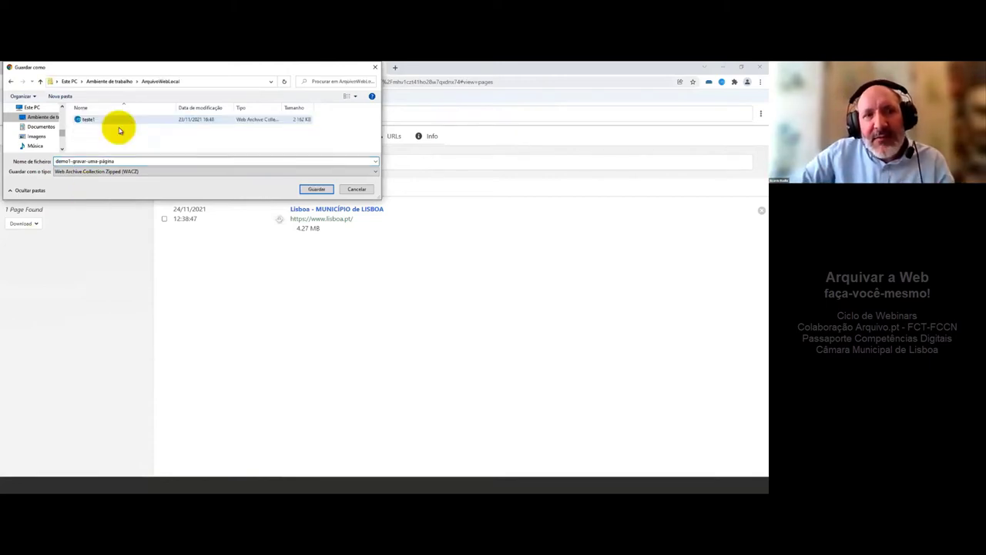
pyautogui.click(320, 189)
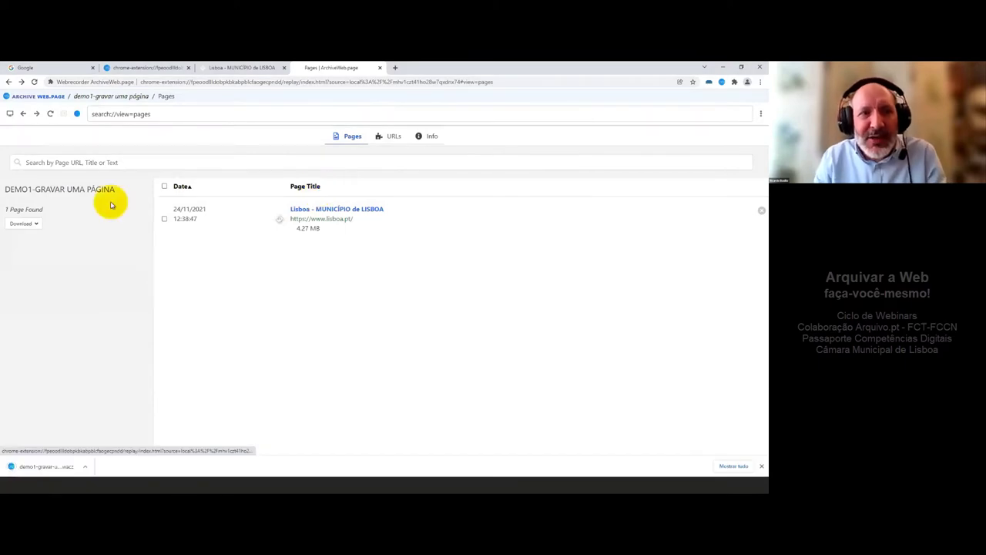
# Step: Download the whole archive as WARC 1.1 only, saving demo1-gravar-uma-página in the ArquivoWebLocal folder
pyautogui.click(35, 224)
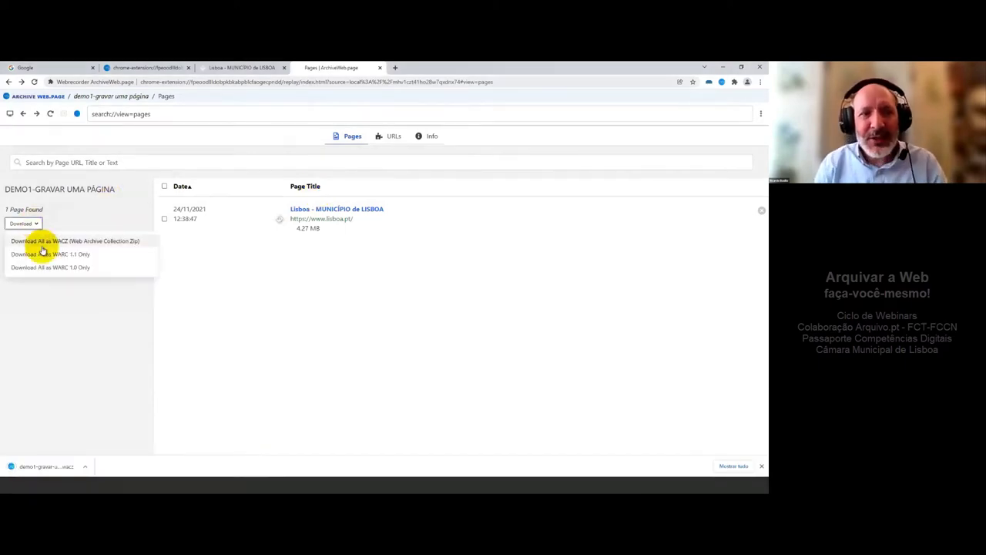
pyautogui.click(44, 253)
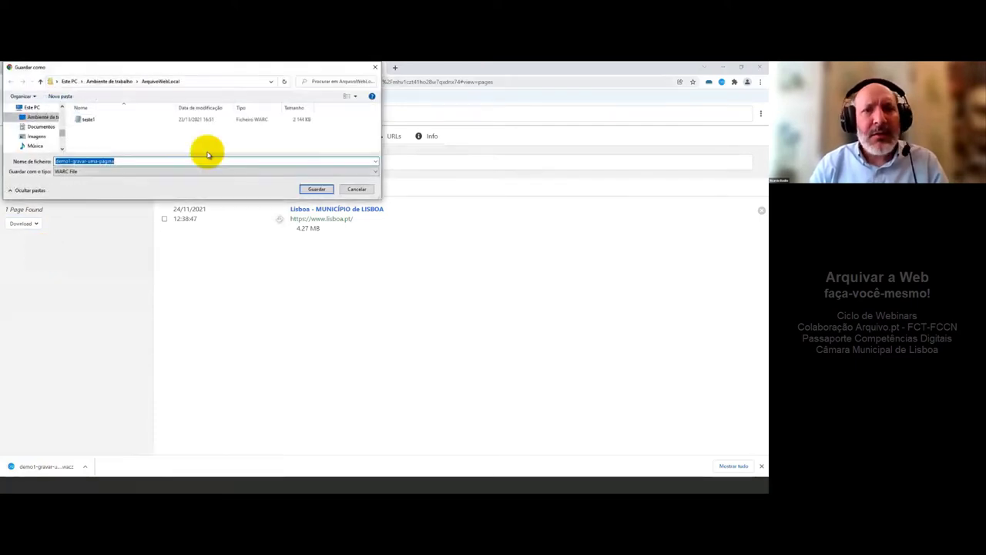
pyautogui.click(318, 191)
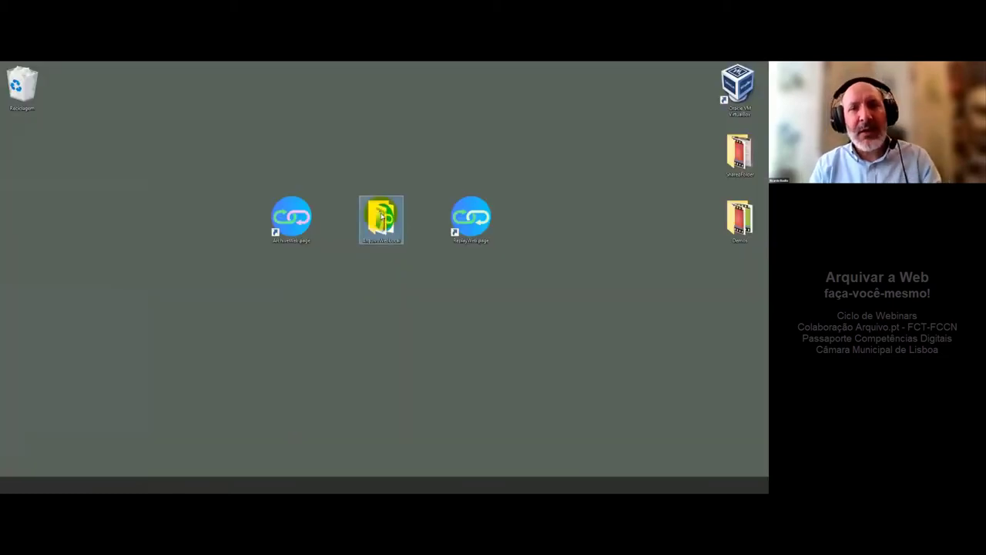
# Step: Examine the downloaded WACZ and WARC files in the ArquivoWebLocal desktop folder, and minimize its window
pyautogui.doubleClick(381, 217)
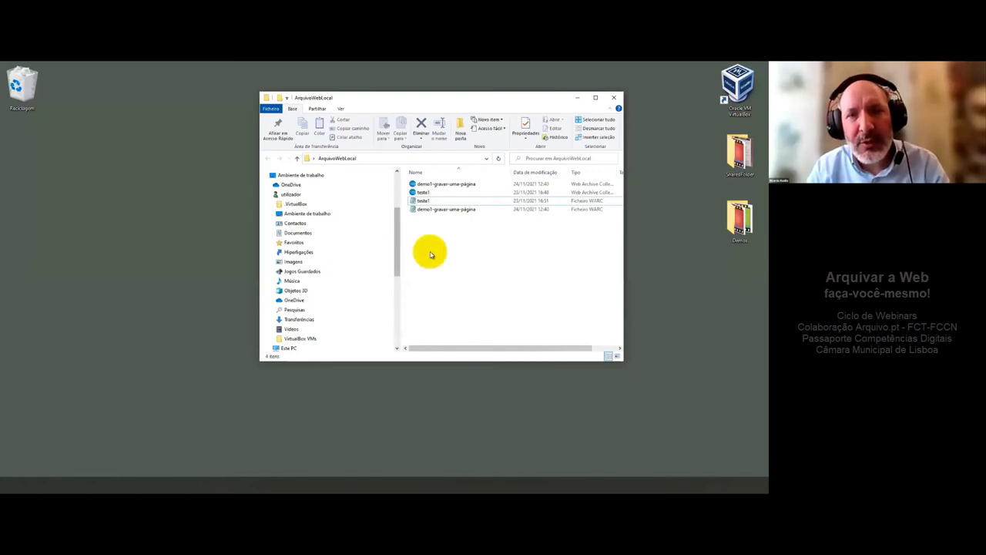
pyautogui.click(441, 186)
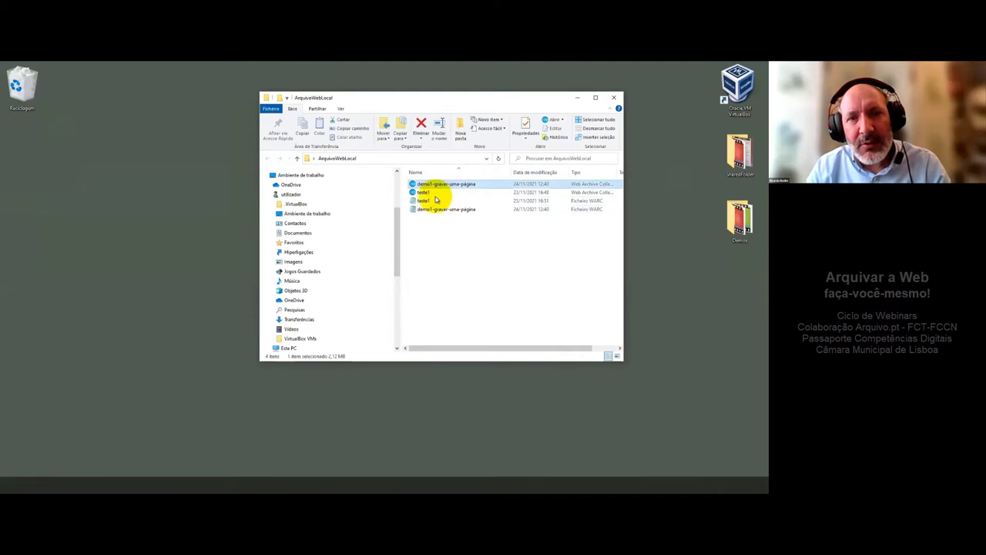
pyautogui.click(435, 211)
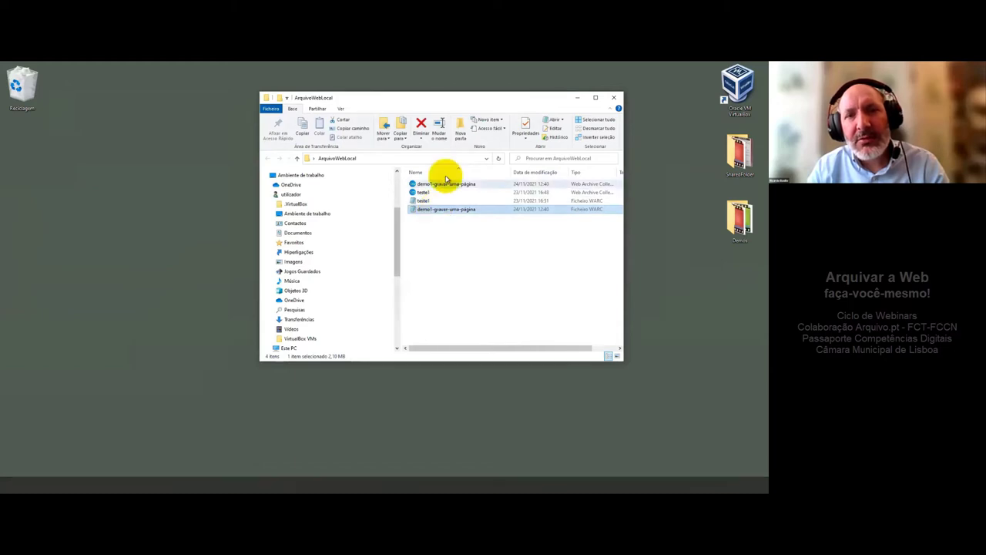
pyautogui.click(580, 99)
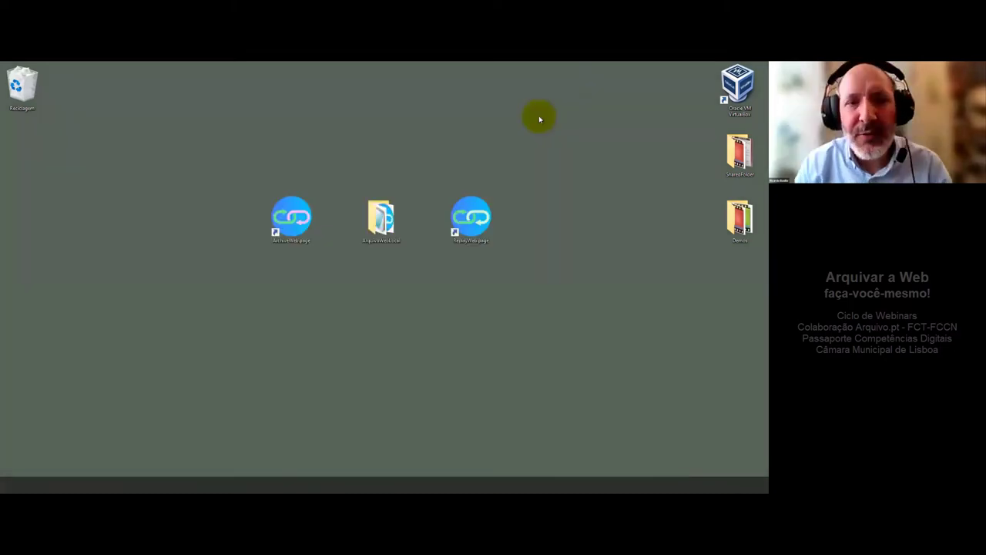
# Step: Open the ArchiveWeb.page archive list in the browser and create a new archive titled "demo1-gravar várias páginas"
pyautogui.doubleClick(382, 224)
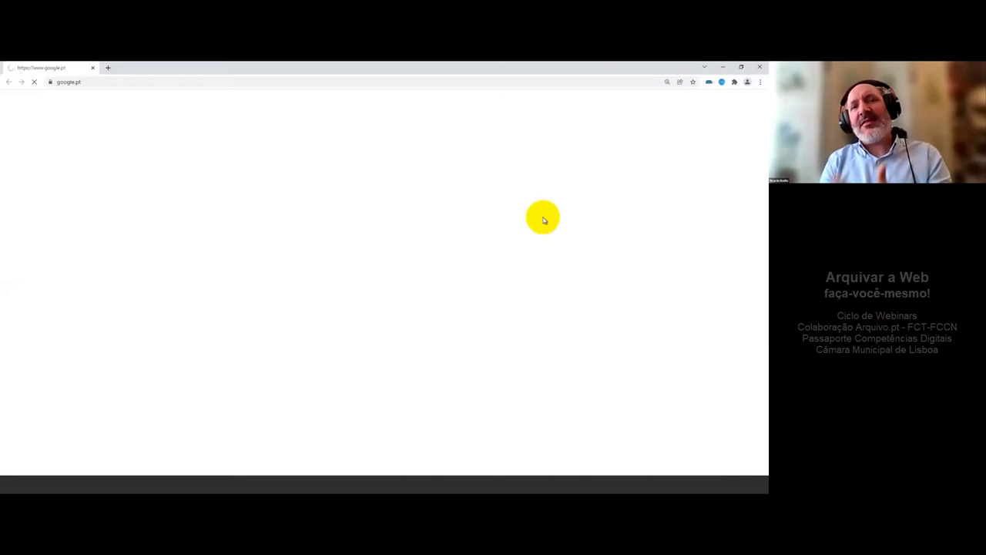
pyautogui.click(723, 82)
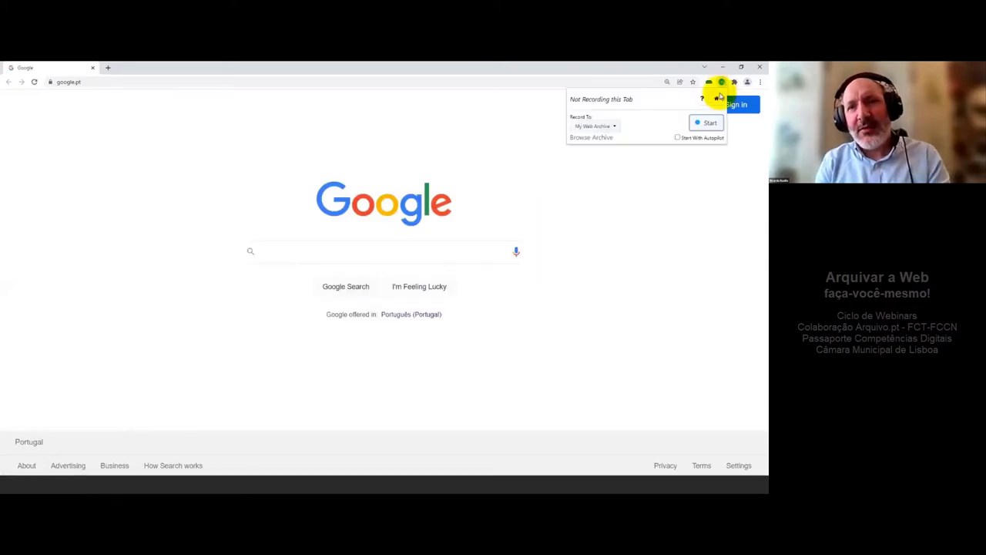
pyautogui.click(718, 101)
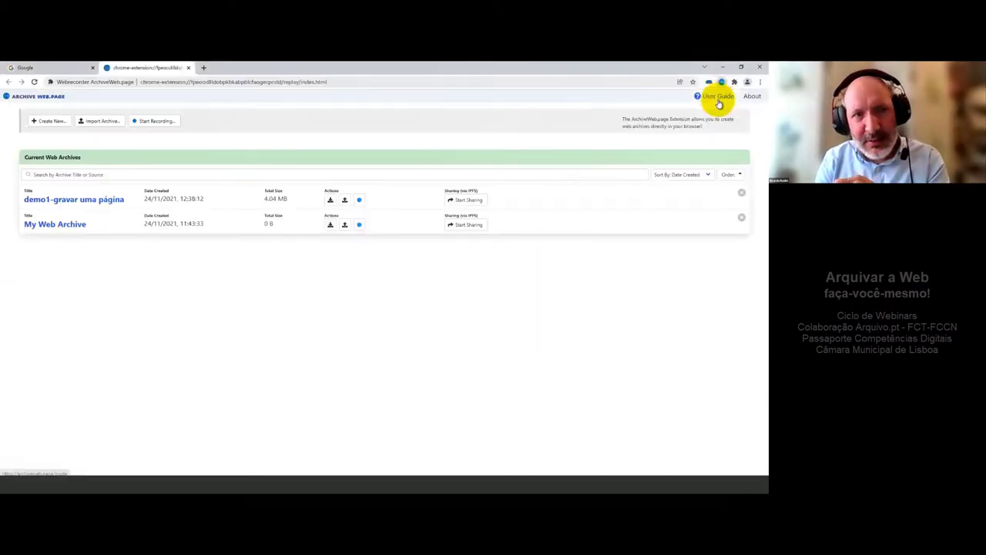
pyautogui.click(34, 122)
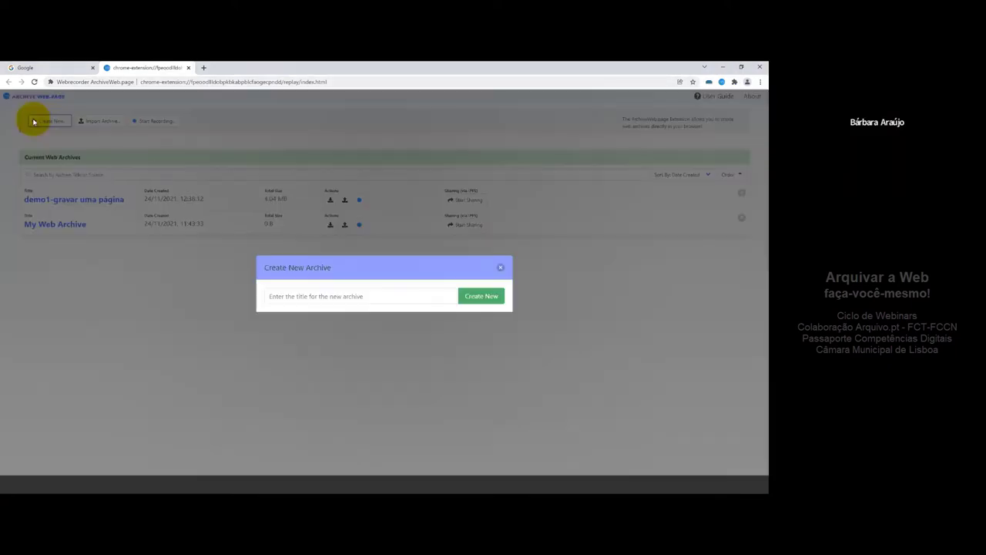
pyautogui.click(271, 296)
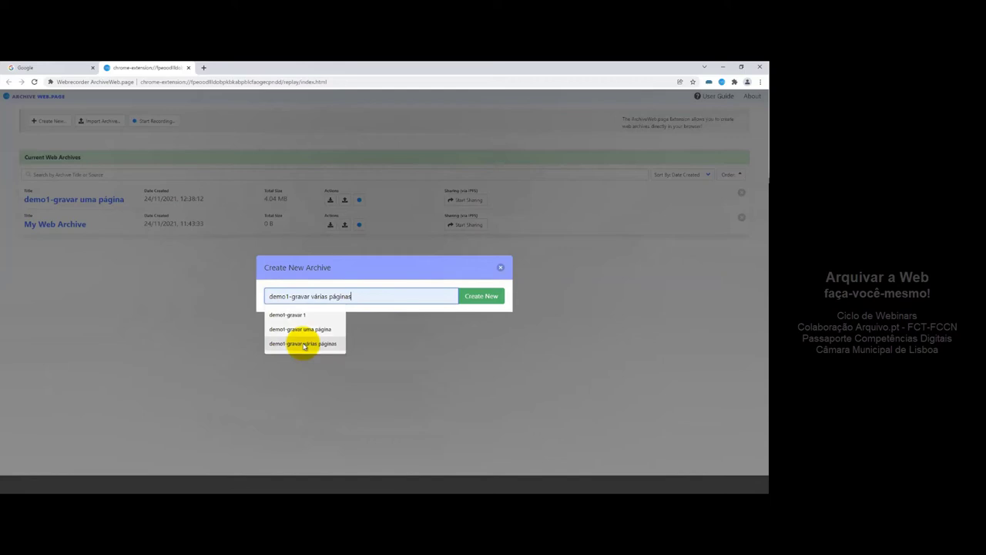
pyautogui.click(304, 344)
pyautogui.click(479, 296)
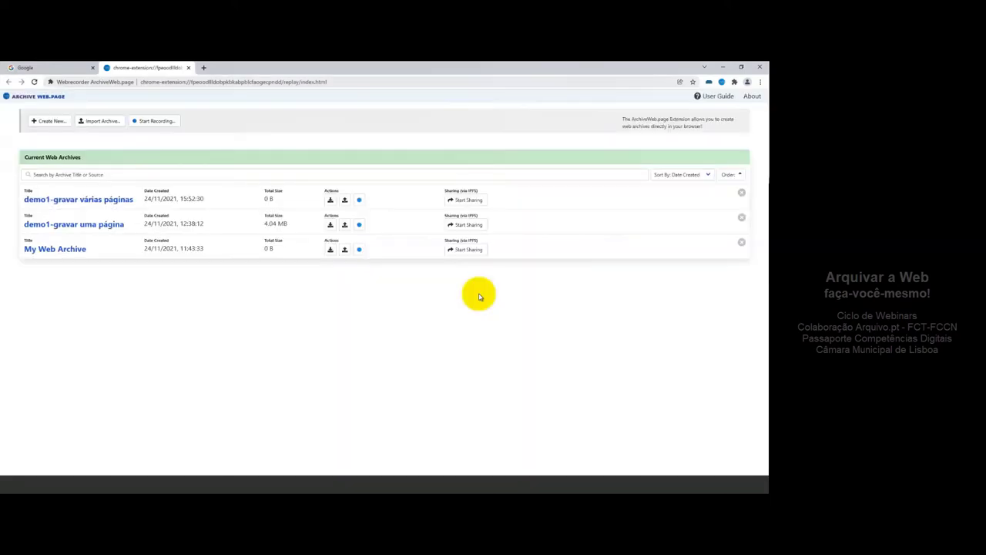
pyautogui.click(360, 200)
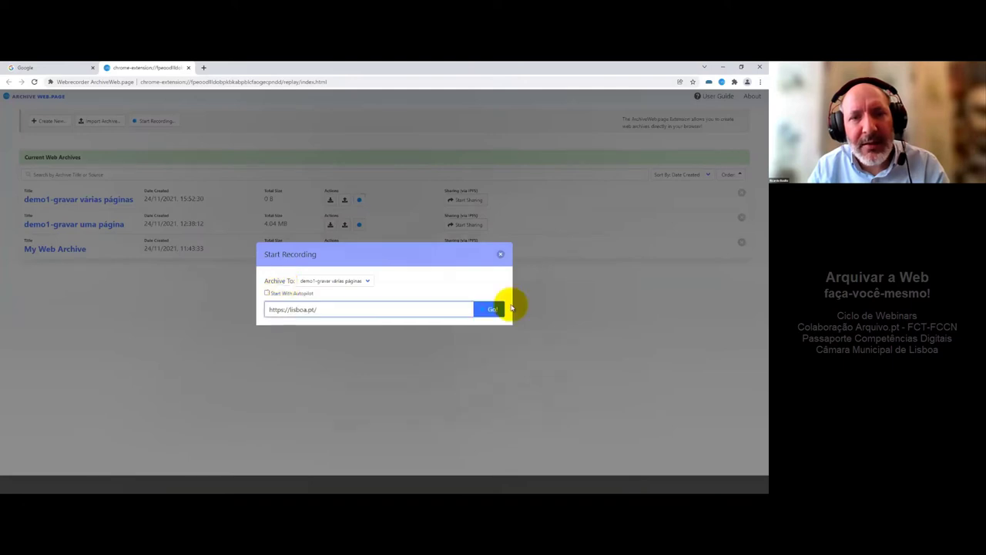
pyautogui.click(499, 310)
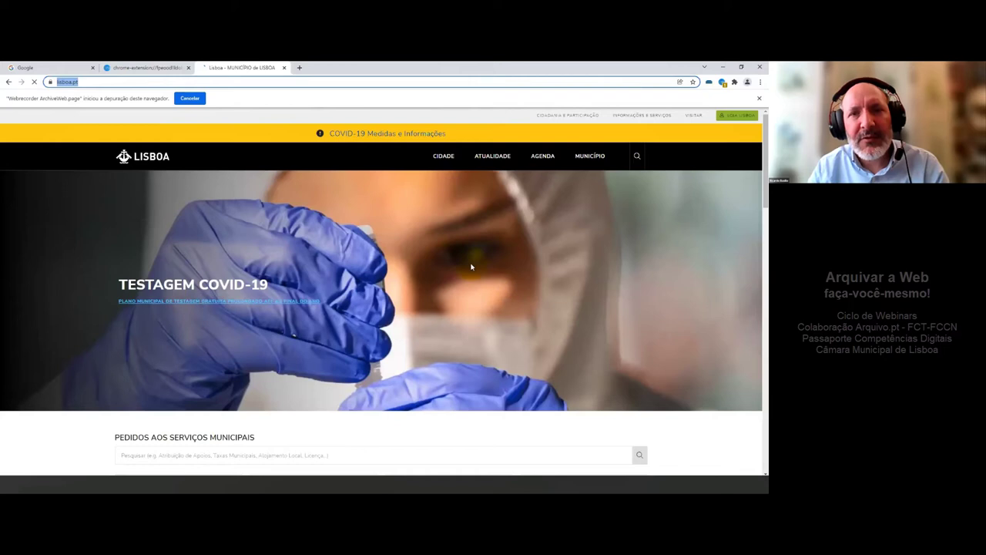
pyautogui.click(723, 82)
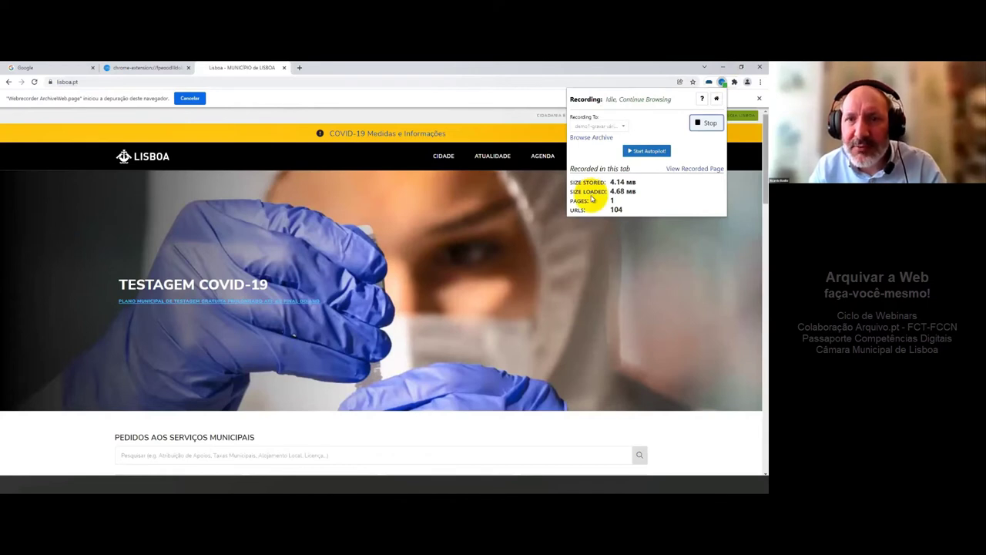
# Step: Record further pages of the Lisboa site by visiting Cidade and its Ambiente and Bem-estar Animal sections
pyautogui.moveTo(447, 158)
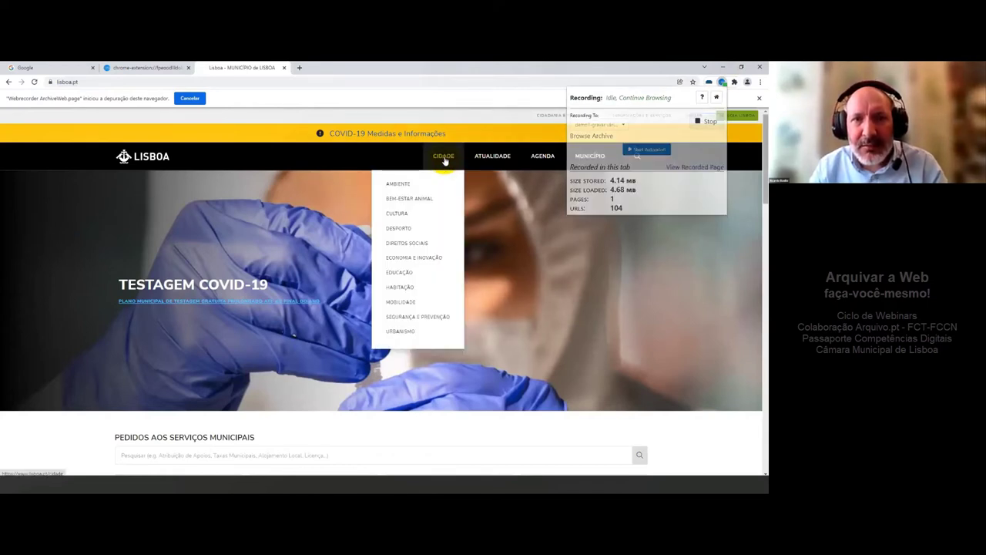
pyautogui.click(445, 160)
pyautogui.click(445, 159)
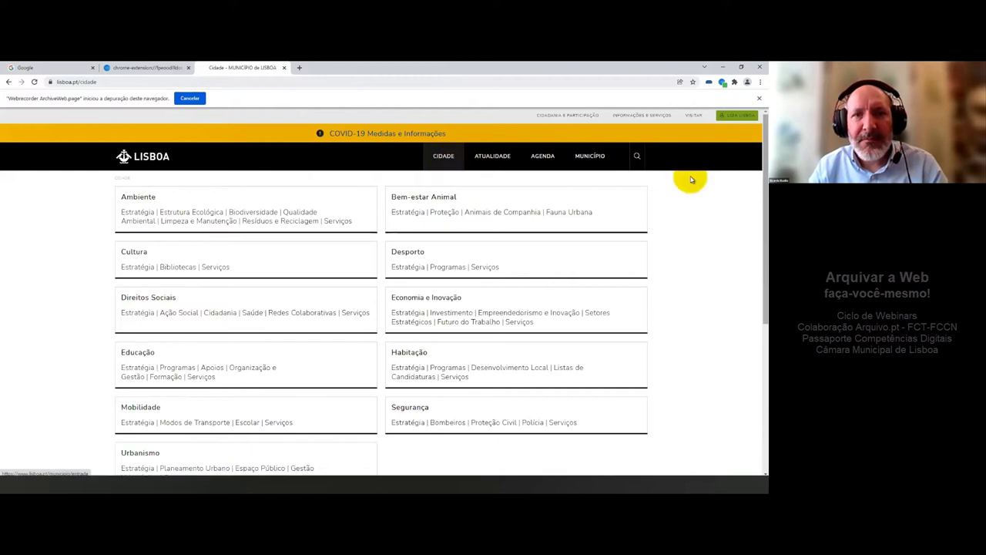
pyautogui.moveTo(766, 183); pyautogui.dragTo(765, 123)
pyautogui.moveTo(441, 157)
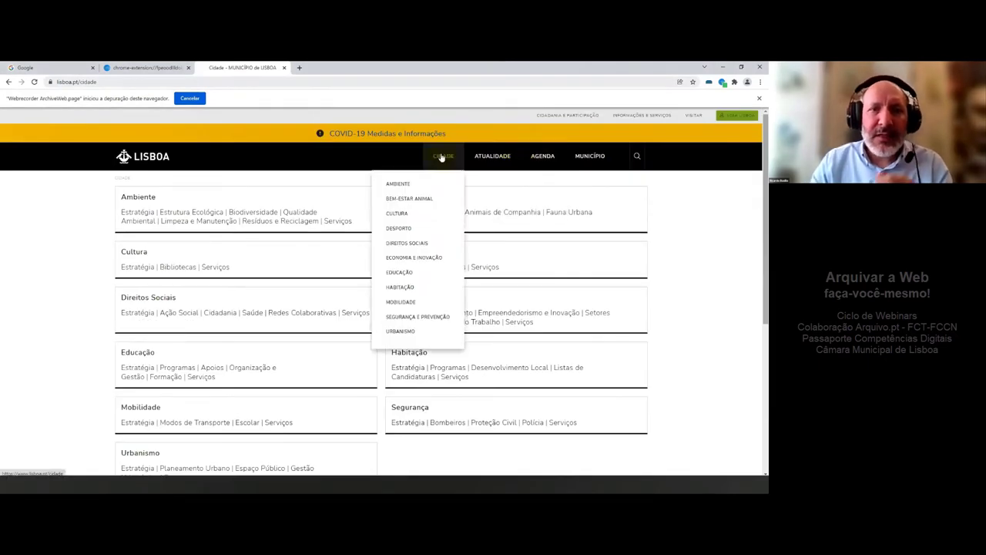
pyautogui.click(413, 185)
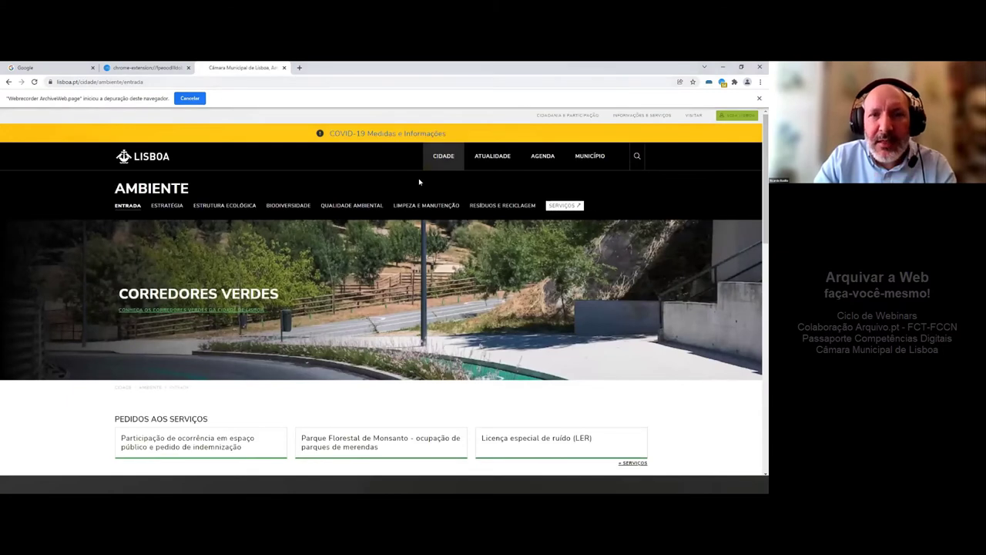
pyautogui.click(429, 175)
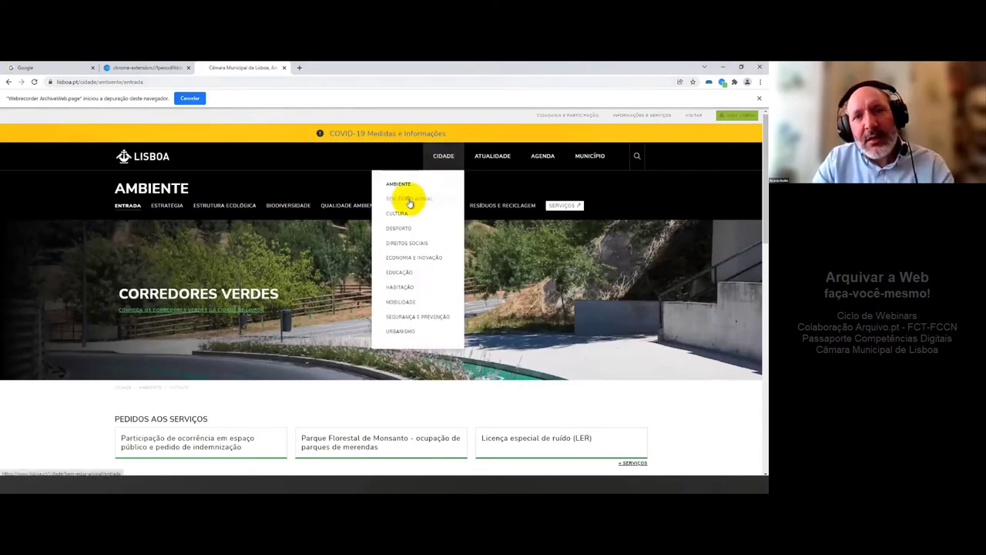
pyautogui.click(410, 200)
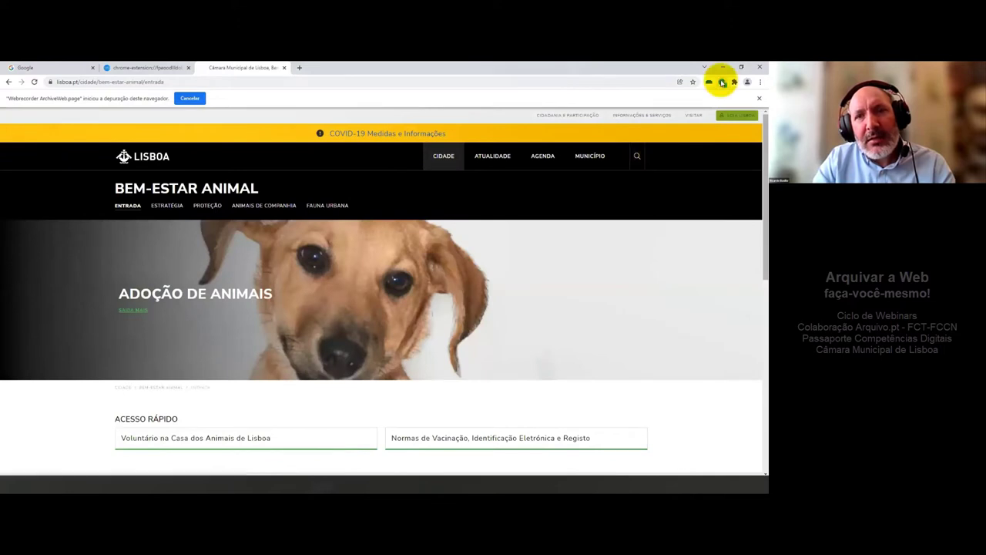
# Step: Check the recording statistics, stop recording the Lisboa tab, and open the list of current web archives
pyautogui.click(722, 82)
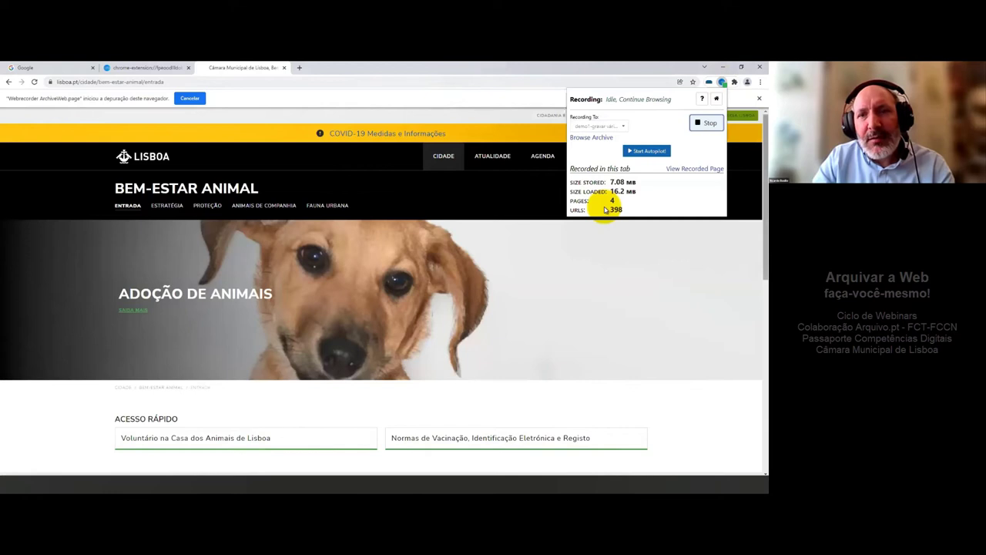
pyautogui.click(709, 124)
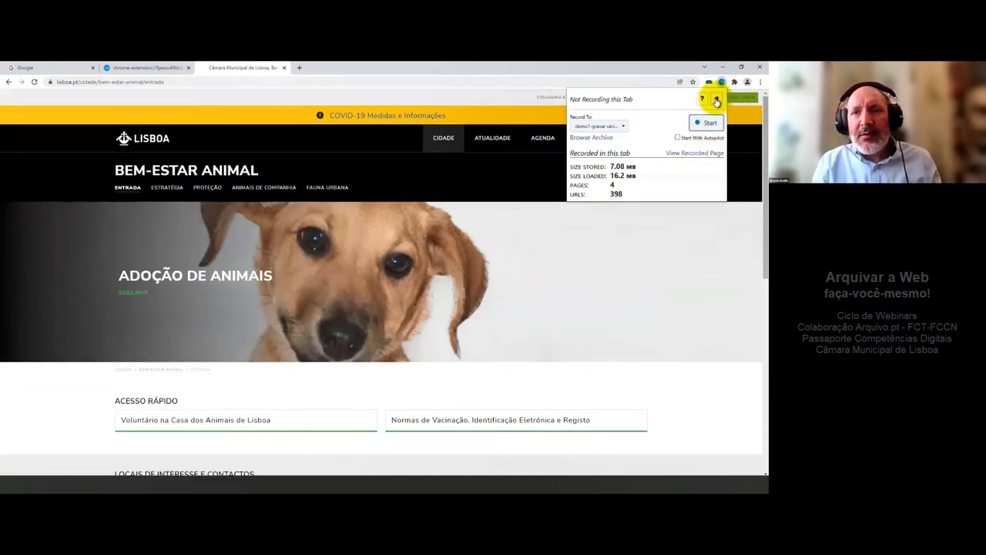
pyautogui.click(717, 100)
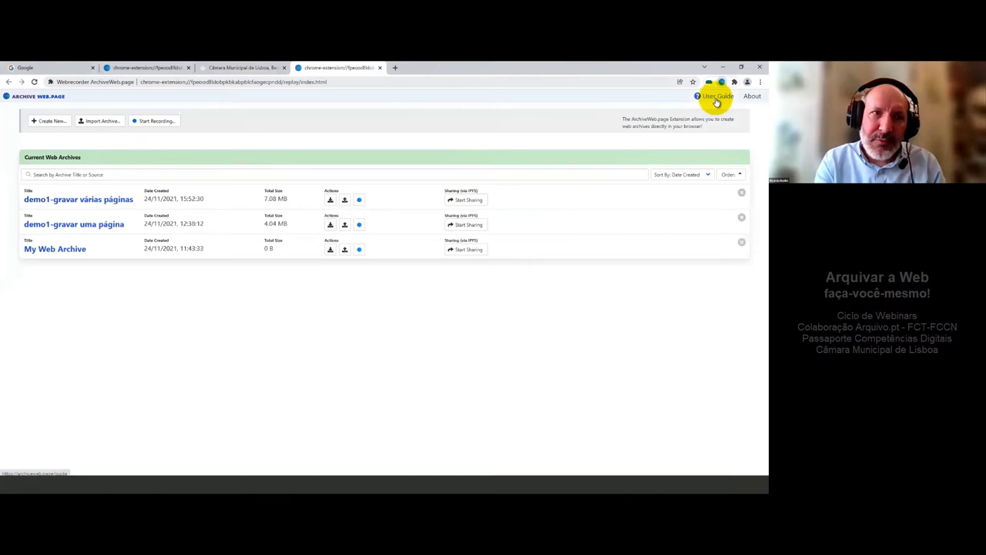
# Step: Replay the Lisboa home and Cidade pages from "demo1-gravar várias páginas", try the Ambiente card's link, and return to Cidade
pyautogui.click(102, 202)
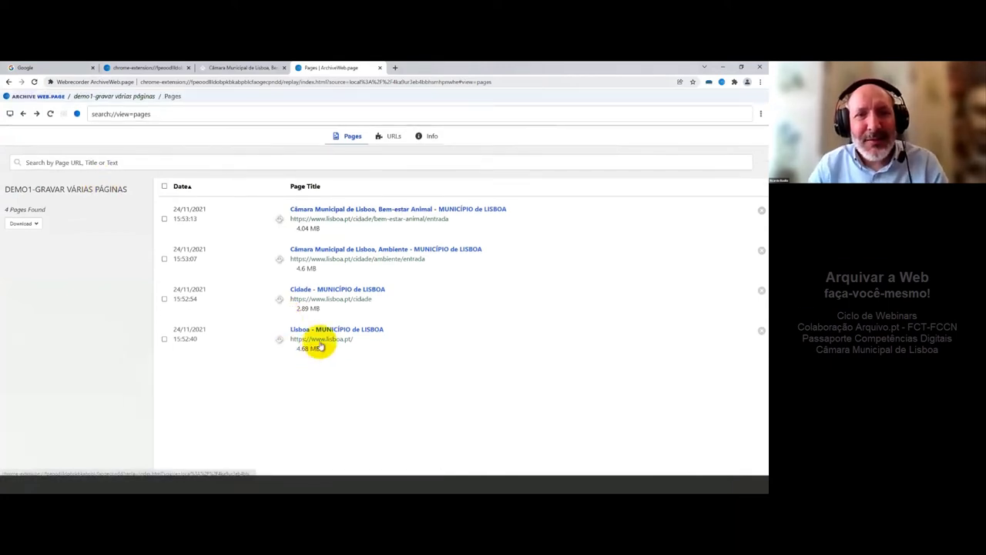
pyautogui.click(320, 343)
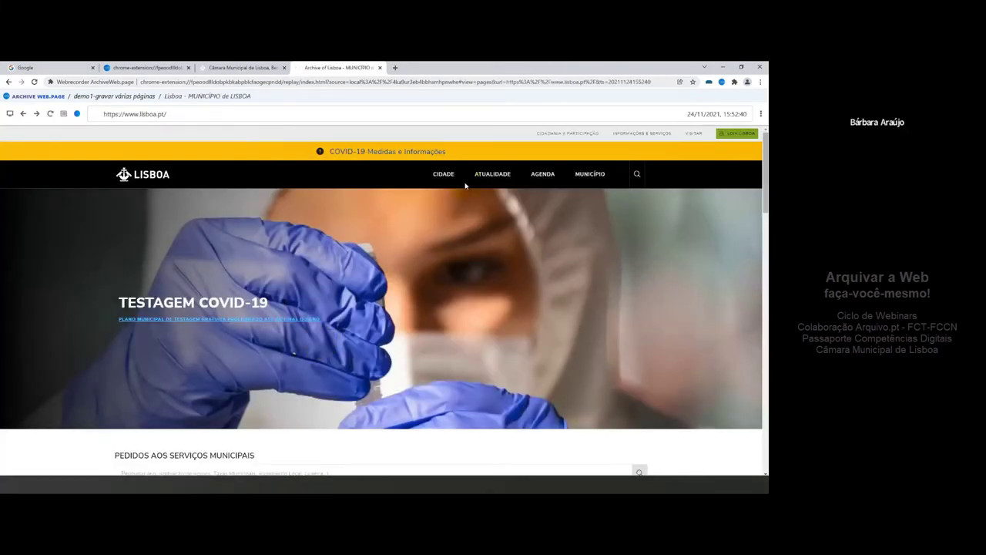
pyautogui.click(441, 177)
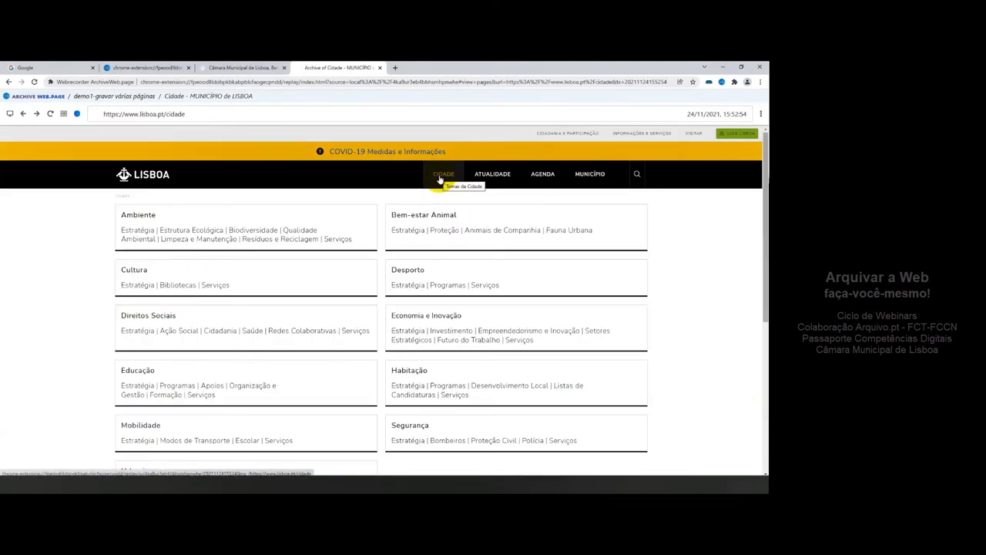
pyautogui.click(447, 177)
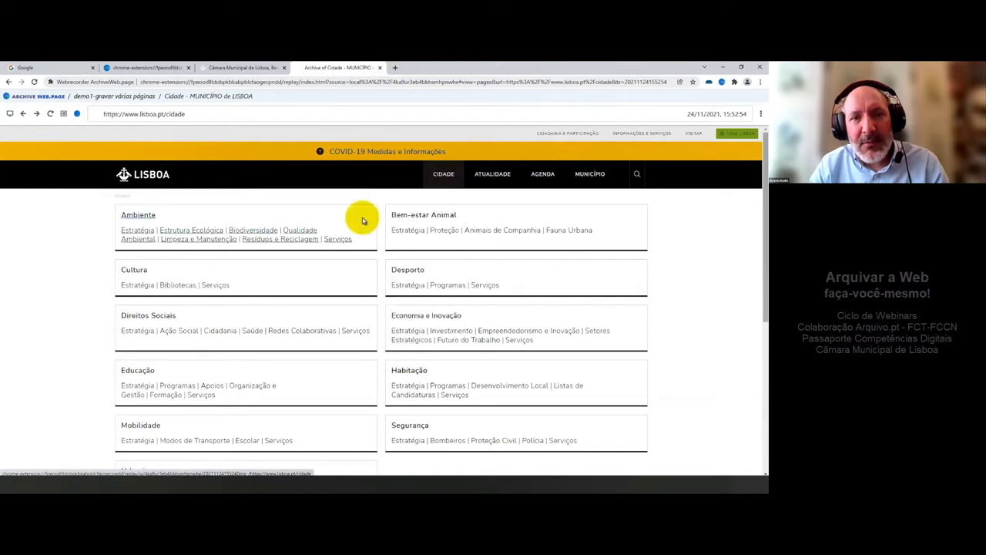
pyautogui.click(139, 215)
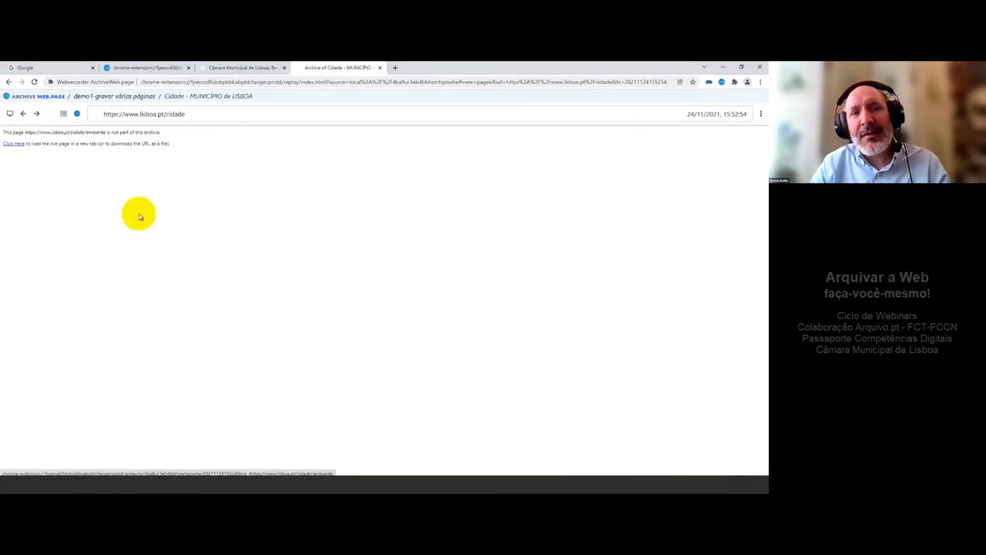
pyautogui.click(22, 114)
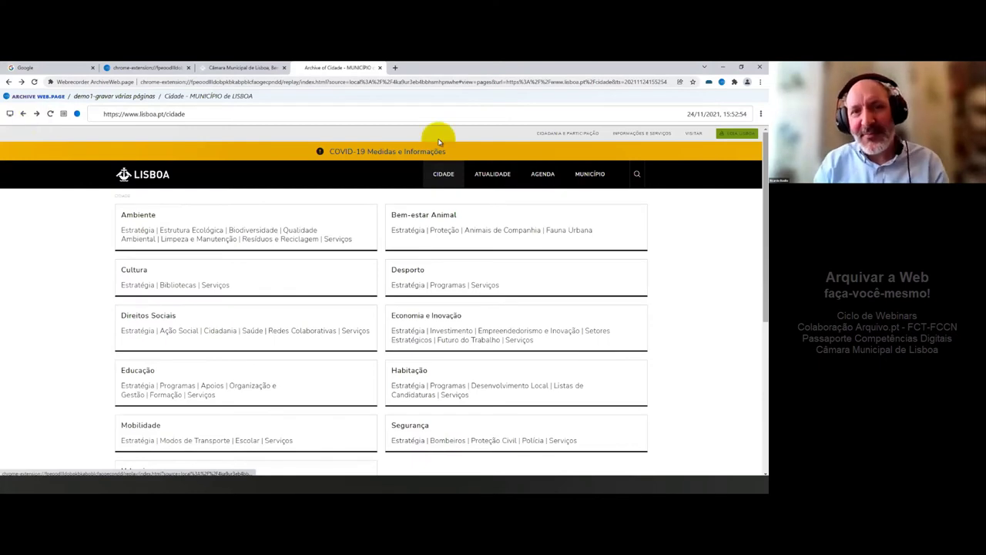
# Step: Replay the archived Bem-estar Animal page through the Cidade submenu and highlight its capture time
pyautogui.moveTo(443, 175)
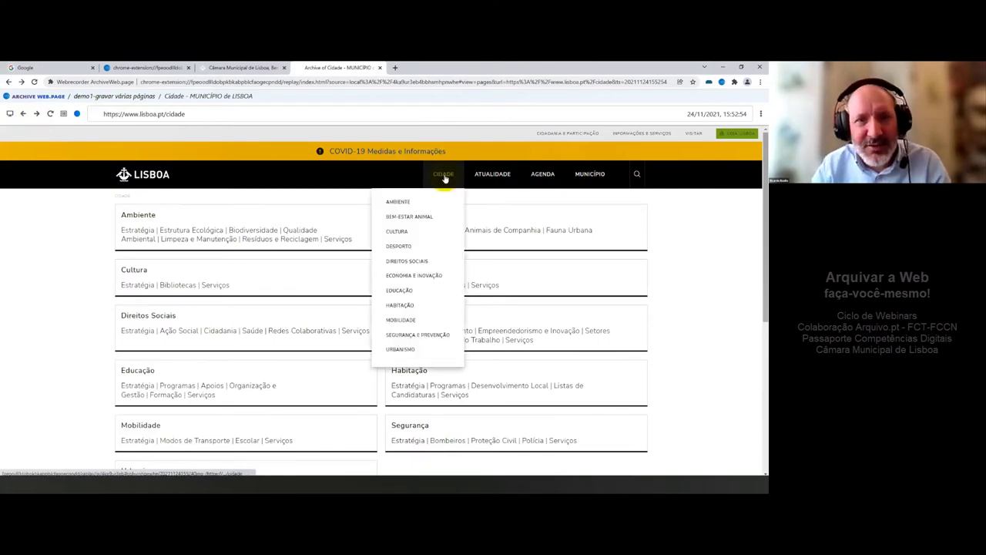
pyautogui.click(411, 218)
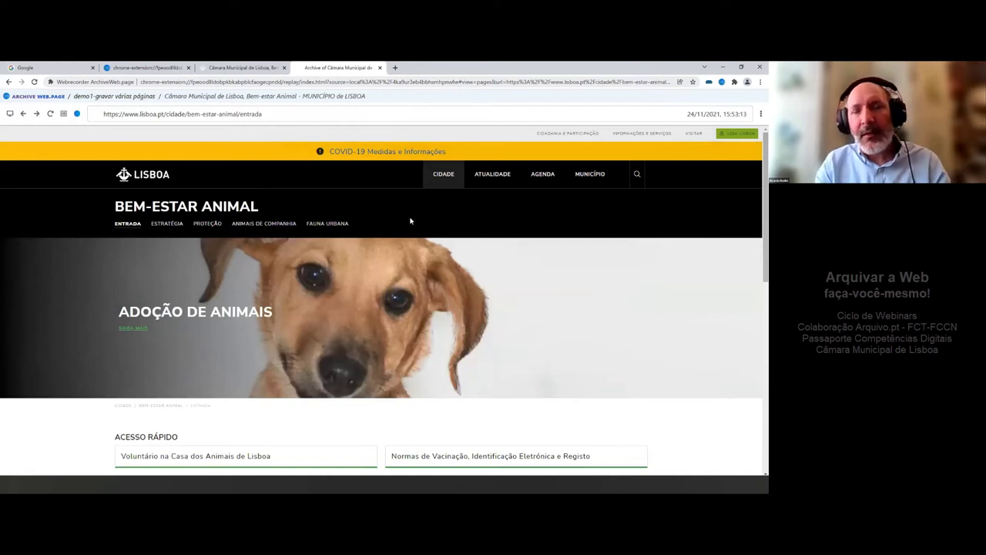
pyautogui.click(689, 121)
pyautogui.moveTo(727, 114); pyautogui.dragTo(756, 117)
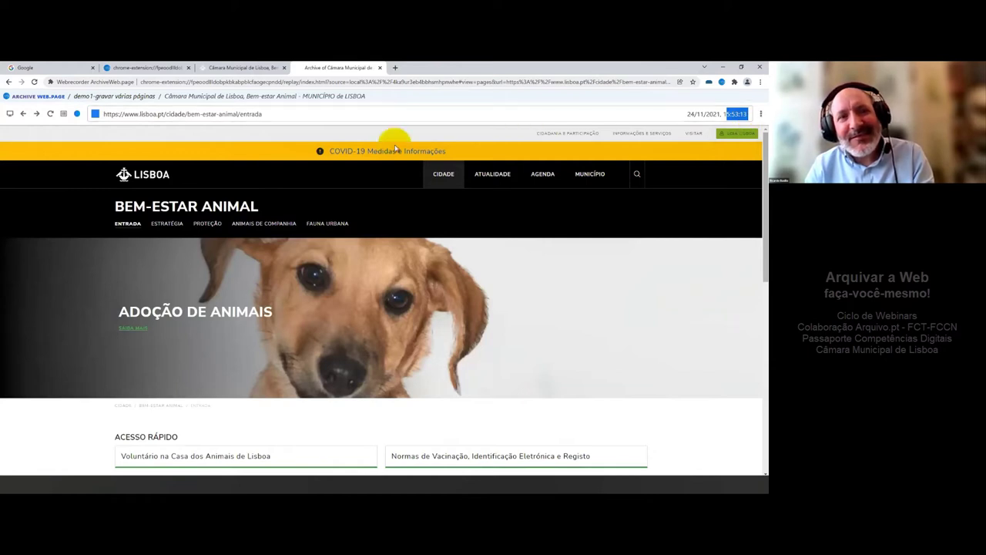
# Step: Reopen "demo1-gravar várias páginas" from the archive list and download all its pages as WACZ into the ArquivoWebLocal folder
pyautogui.click(29, 98)
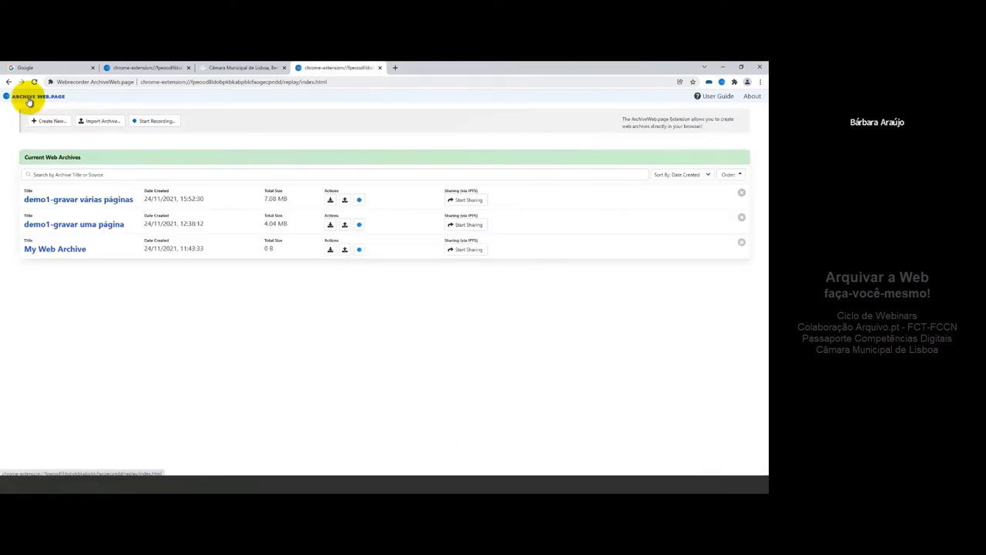
pyautogui.click(65, 202)
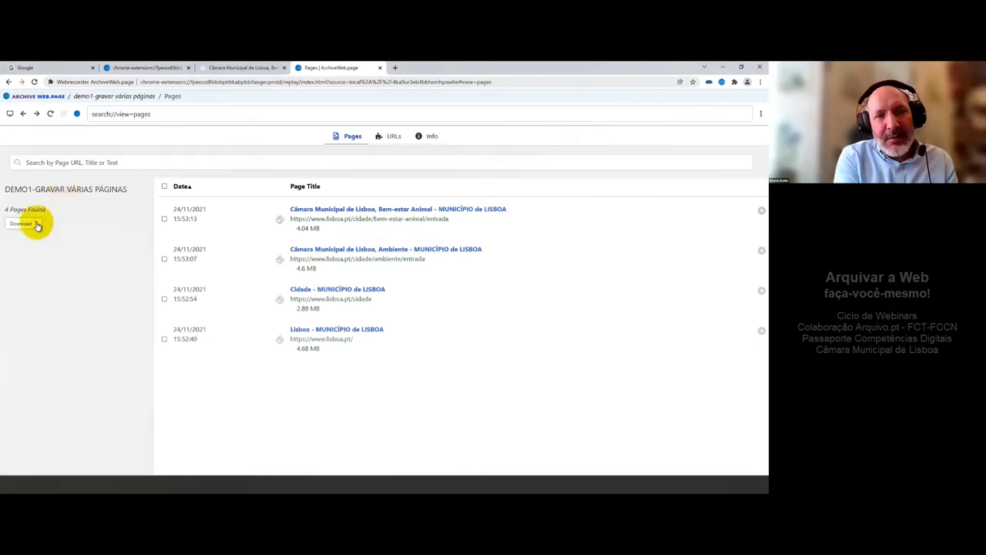
pyautogui.click(37, 224)
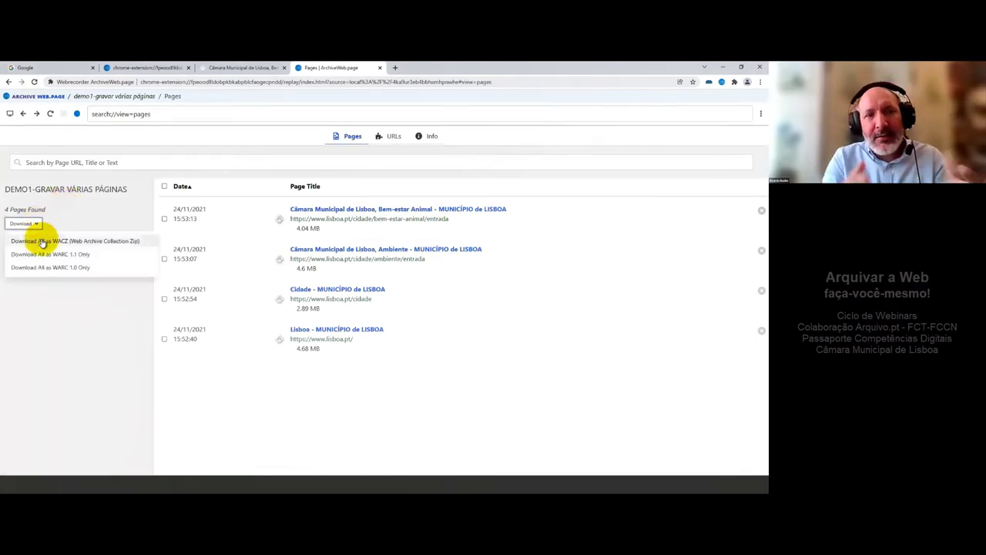
pyautogui.click(43, 241)
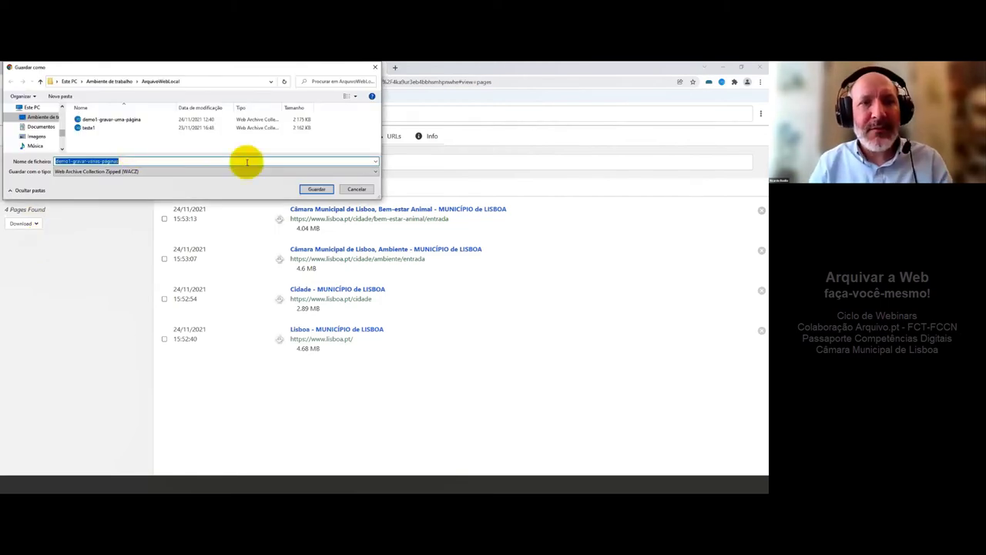
pyautogui.press('Return')
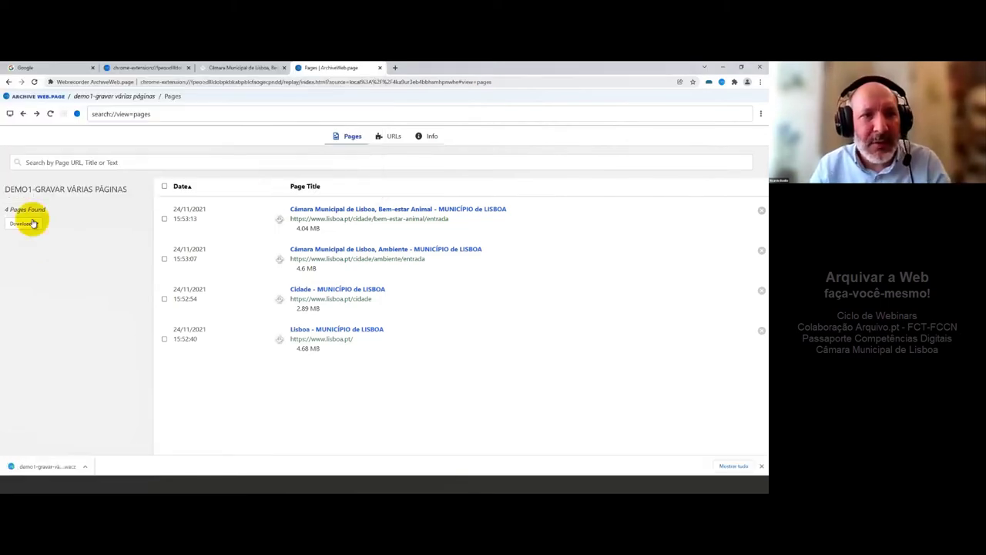
# Step: Download the whole "demo1-gravar várias páginas" archive as WARC 1.1 only, saving it in the ArquivoWebLocal folder
pyautogui.click(29, 223)
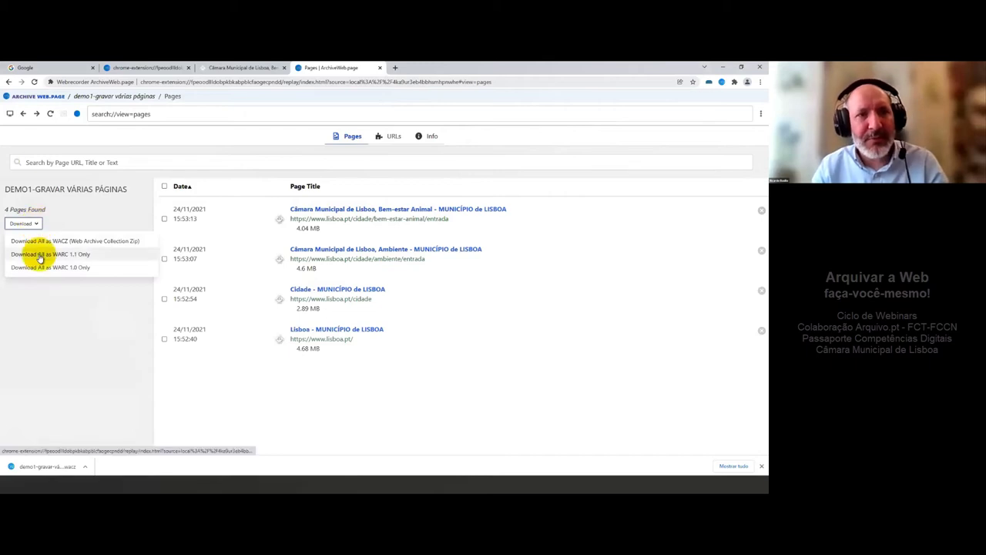
pyautogui.click(41, 254)
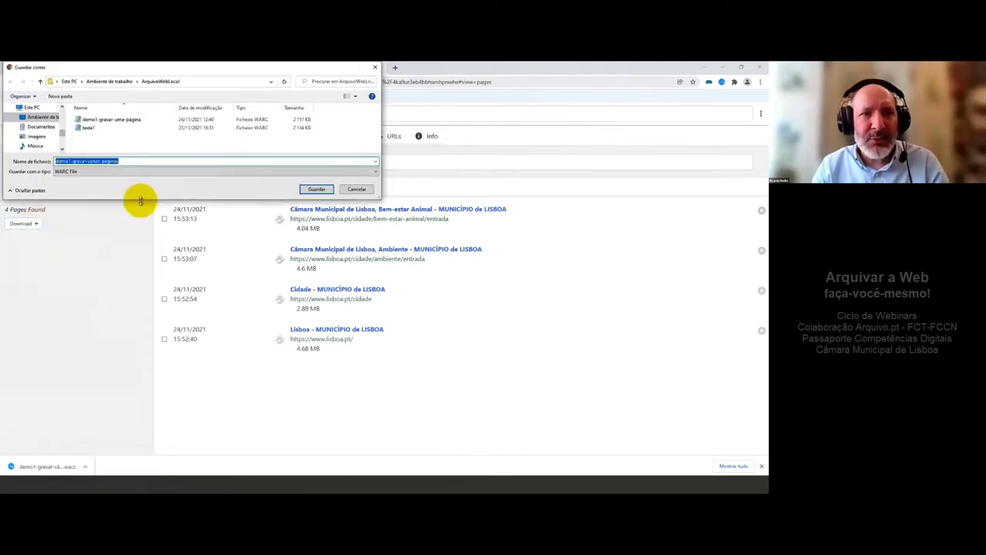
pyautogui.click(316, 190)
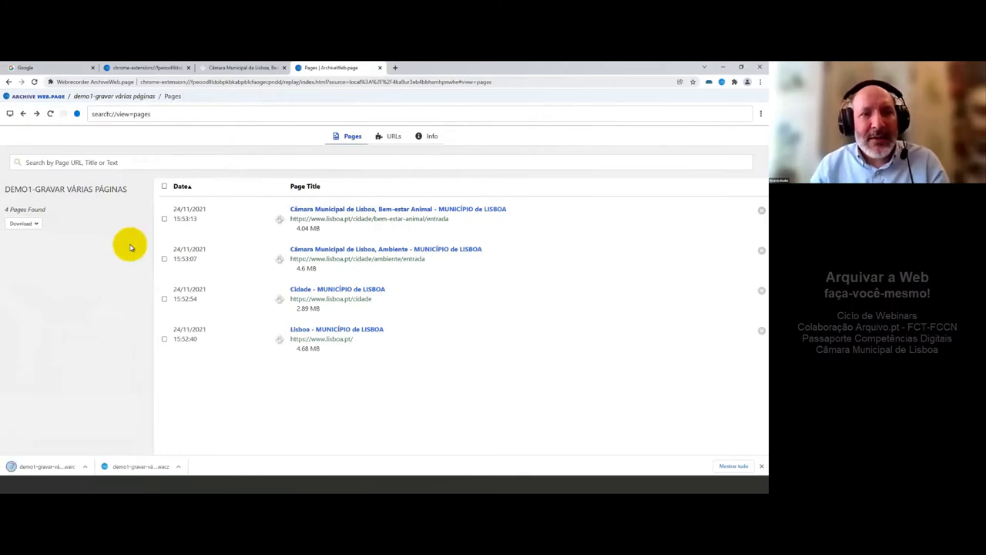
# Step: Return to the list of web archives, then show the desktop and open the ArquivoWebLocal folder
pyautogui.click(46, 96)
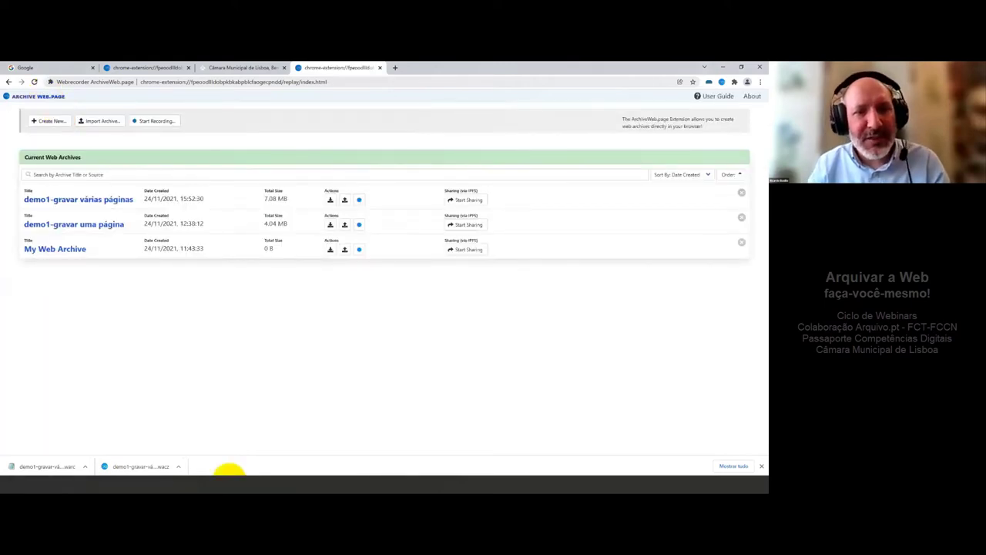
pyautogui.press('super+d')
pyautogui.click(382, 218)
pyautogui.doubleClick(383, 219)
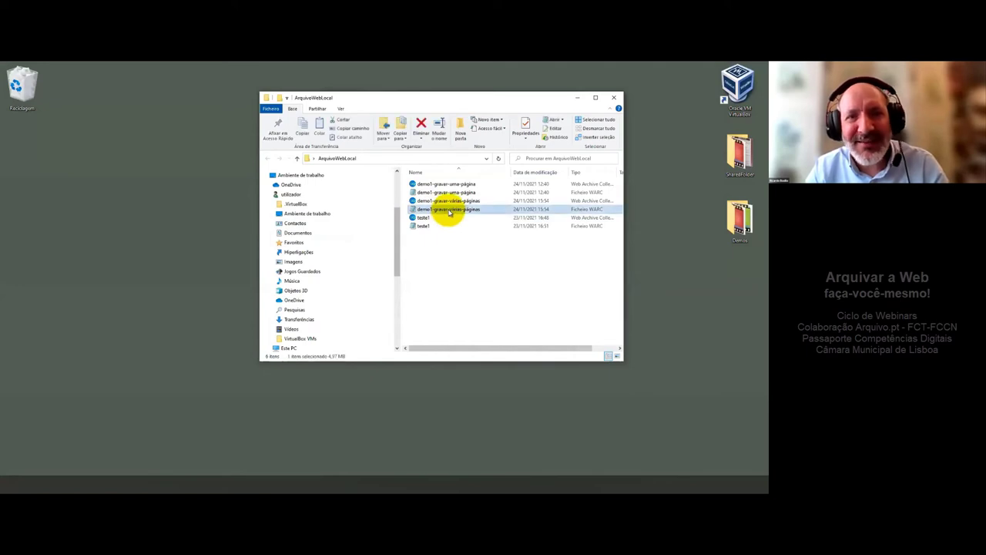
# Step: Open the demo1-gravar-várias-páginas WACZ file with ReplayWeb.page, chosen as the application for this file
pyautogui.click(449, 202)
pyautogui.rightClick(449, 203)
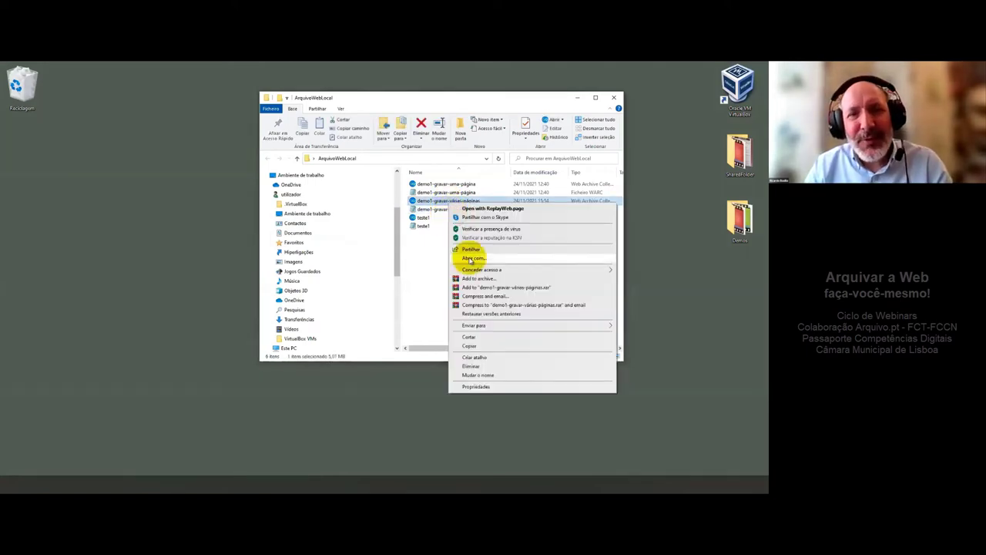
pyautogui.click(470, 259)
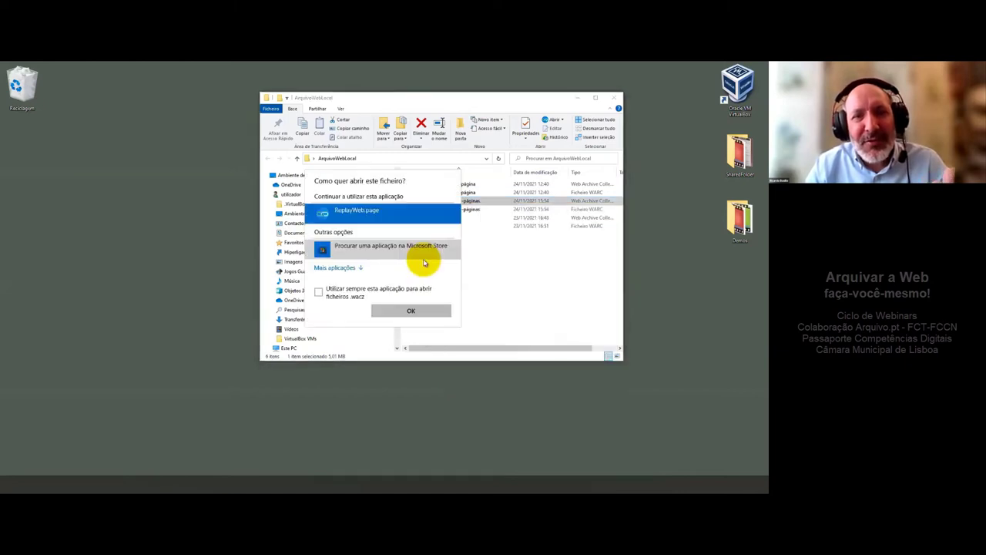
pyautogui.click(385, 293)
pyautogui.click(379, 306)
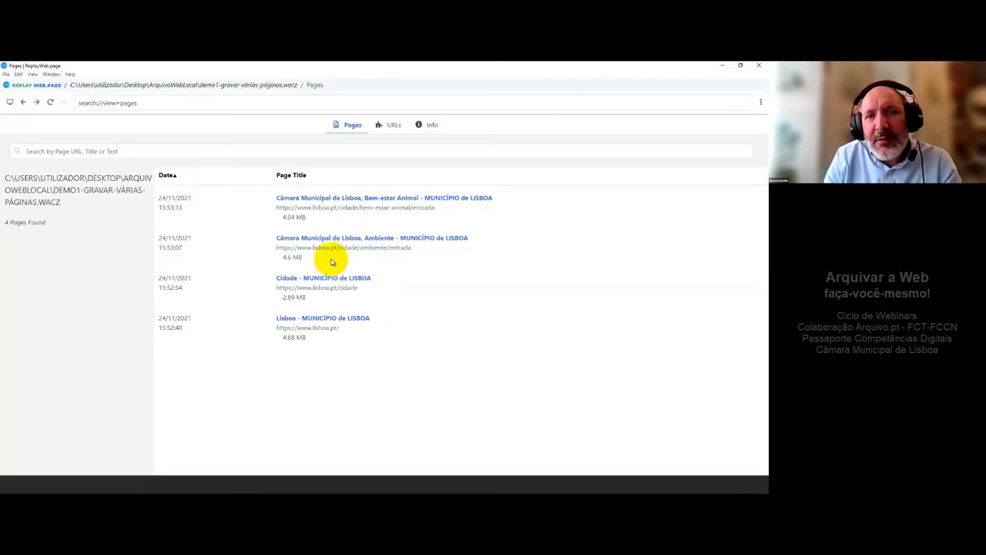
# Step: Replay the archived Lisboa home page, highlight the local file path, and close the replay and the ArquivoWebLocal folder
pyautogui.click(301, 329)
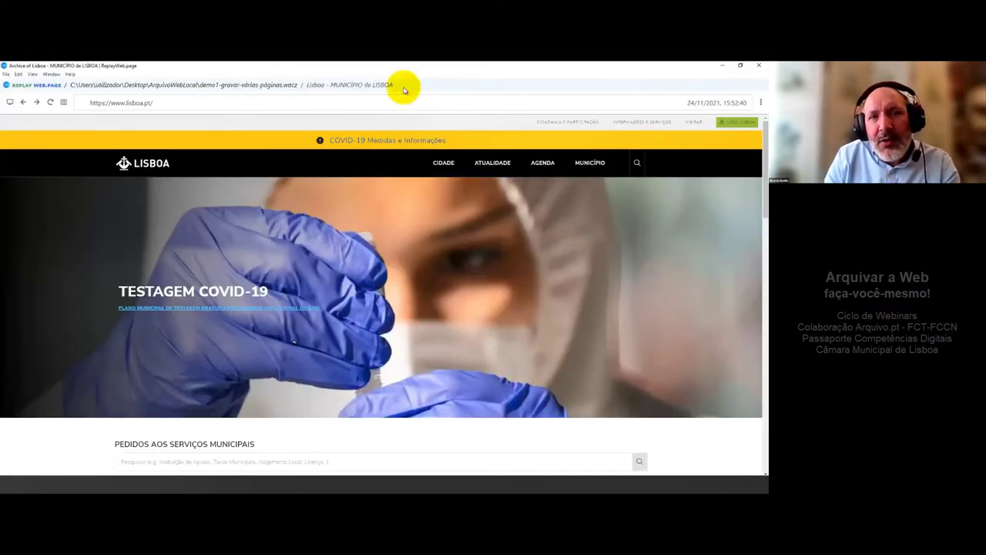
pyautogui.moveTo(404, 90); pyautogui.dragTo(62, 86)
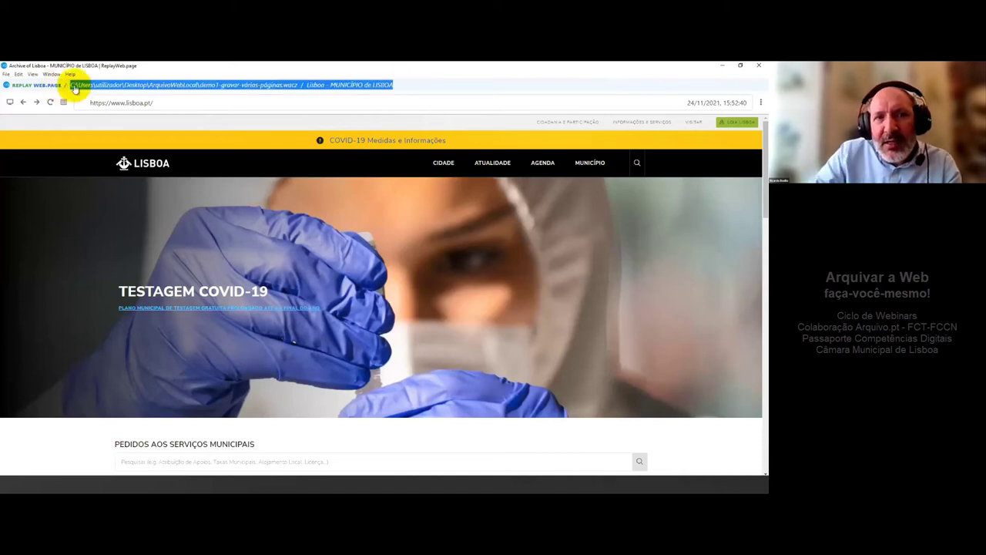
pyautogui.click(759, 68)
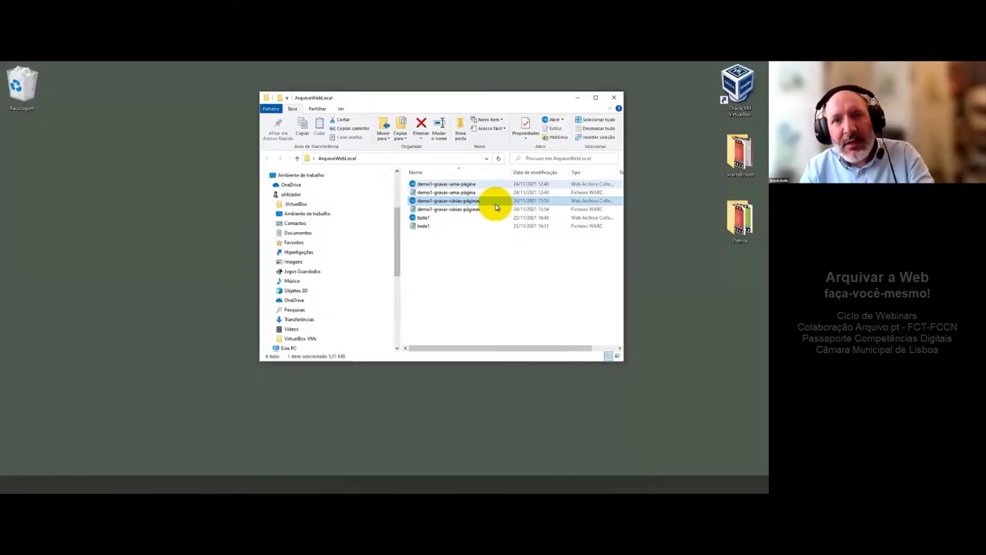
pyautogui.click(614, 97)
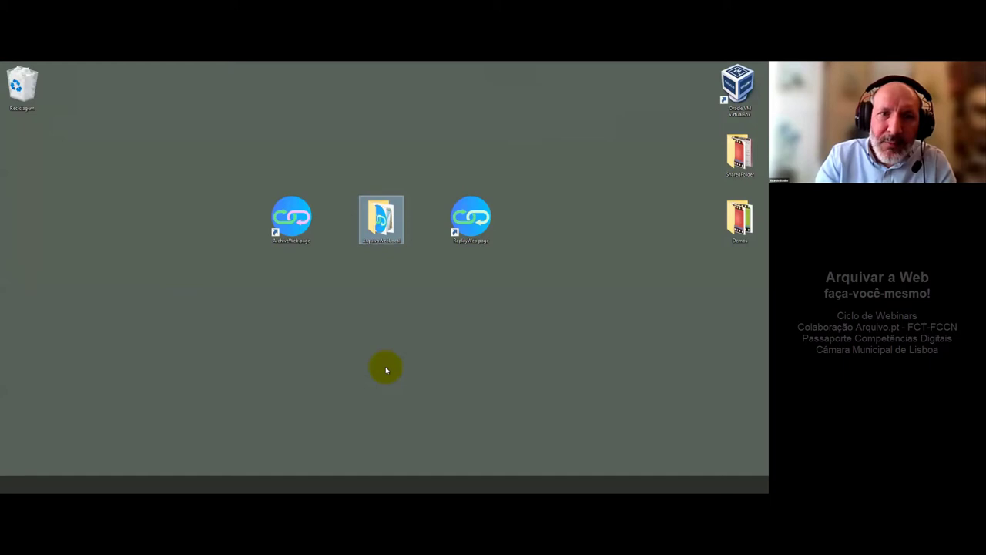
pyautogui.hotkey('alt', 'Tab')
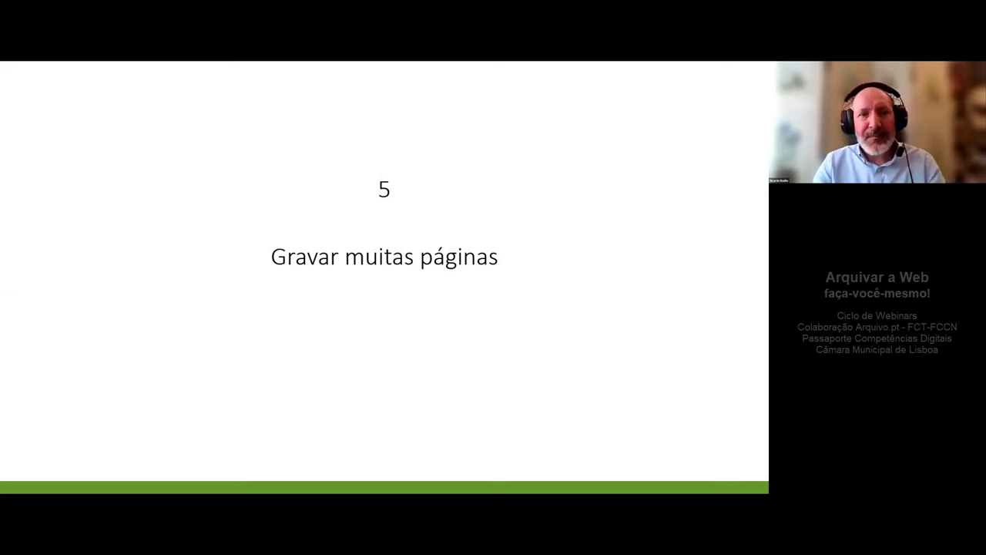
pyautogui.press('super+d')
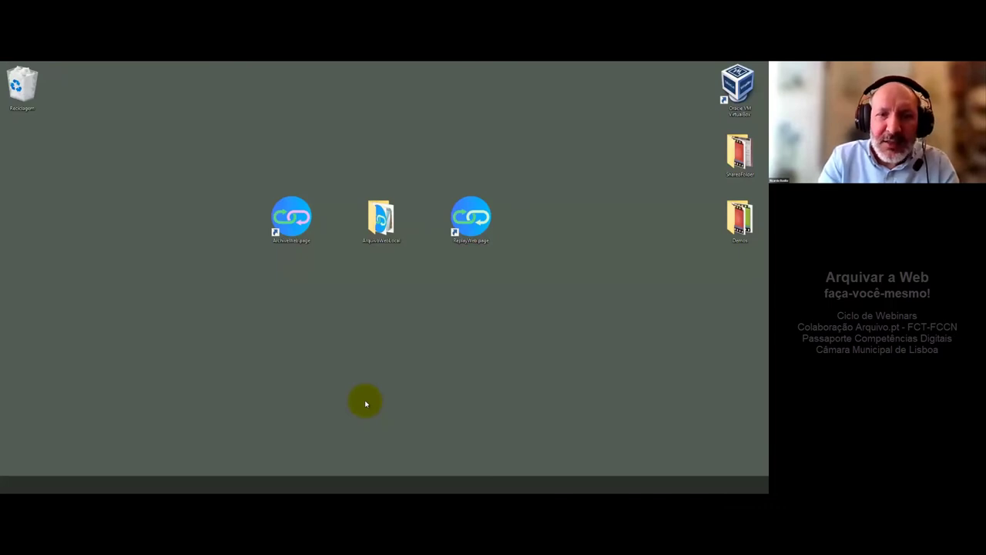
pyautogui.press('super+d')
pyautogui.press('super+d')
pyautogui.press('super+d')
pyautogui.press('super+d')
pyautogui.press('super+d')
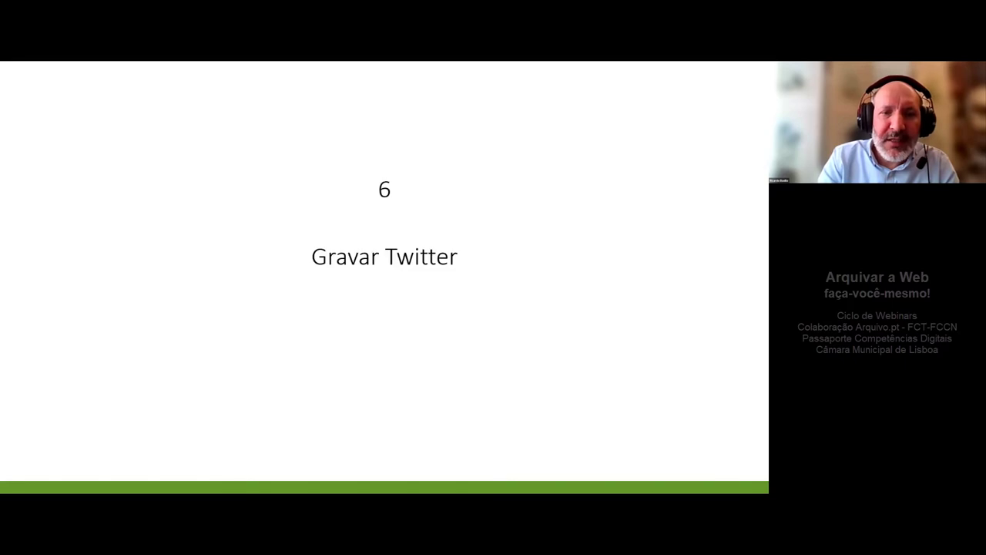
pyautogui.press('super+d')
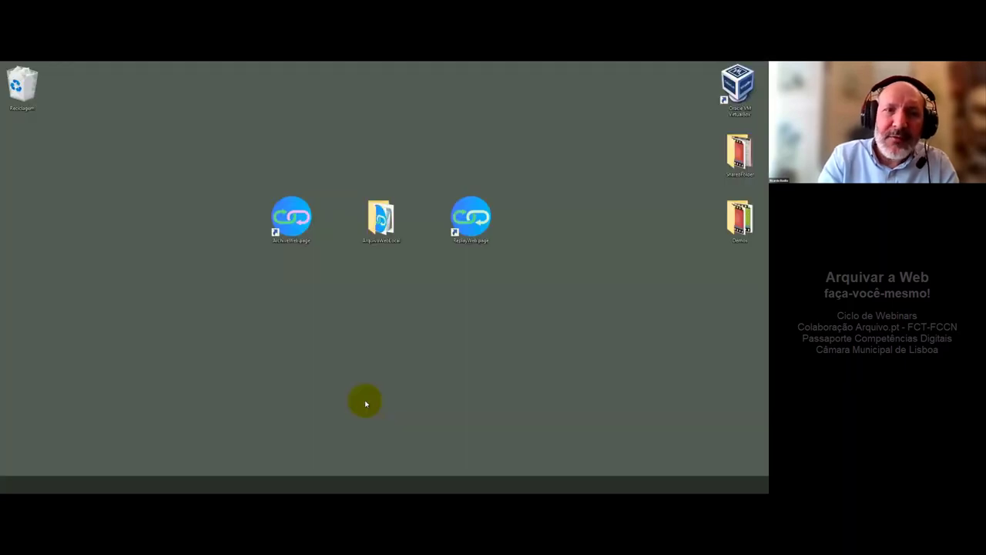
pyautogui.press('super+d')
pyautogui.press('super+d')
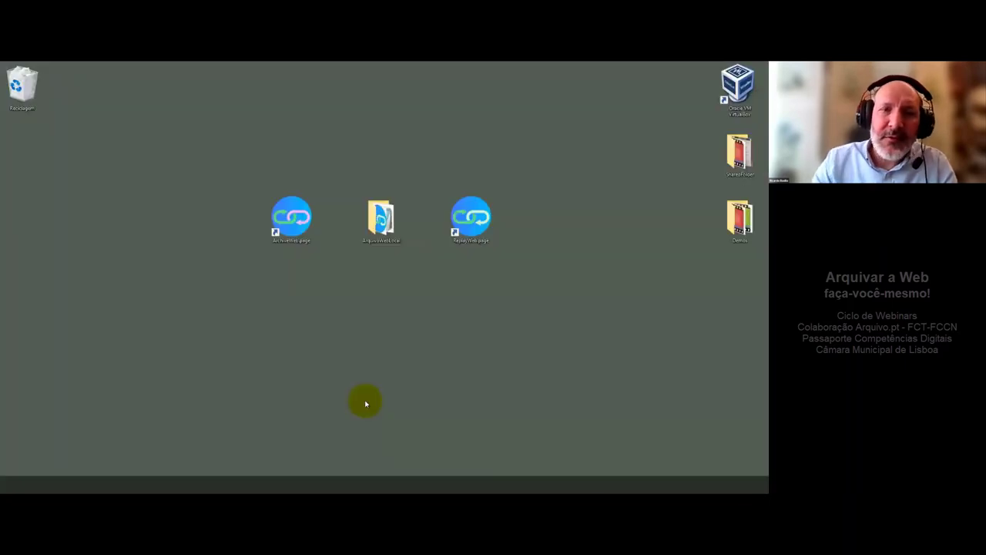
# Step: Record the news article "Lisboa acolhe famílias e crianças afegãs refugiadas" and go back to the Notícias page
pyautogui.click(240, 228)
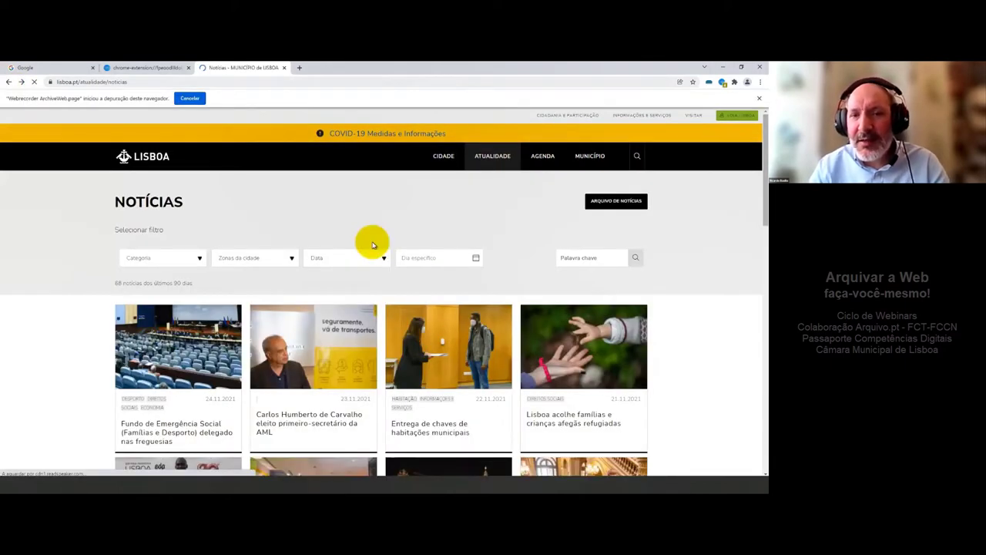
pyautogui.click(561, 420)
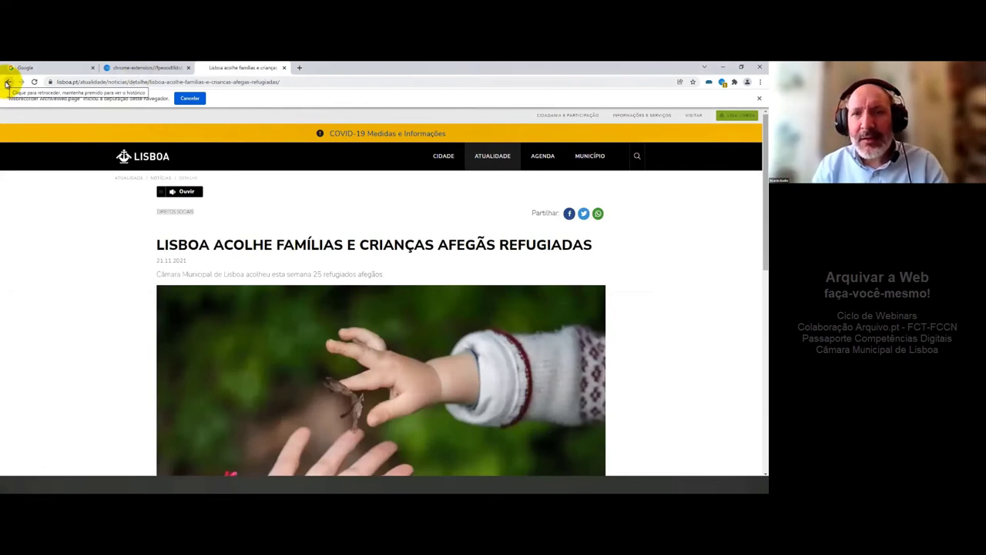
pyautogui.click(7, 82)
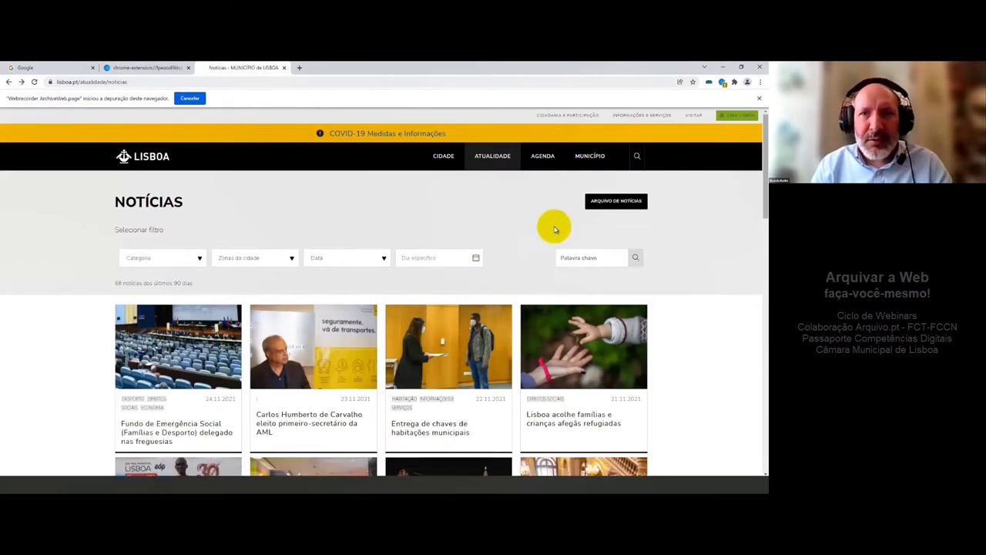
# Step: Stop the recording and open the "demo1-gravar muitas páginas" archive from the list of web archives
pyautogui.click(723, 83)
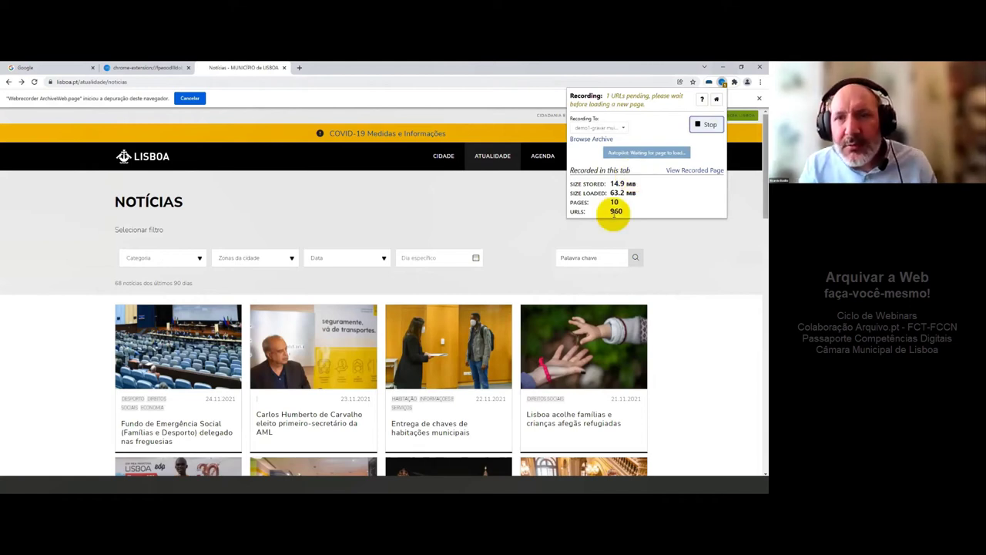
pyautogui.click(699, 127)
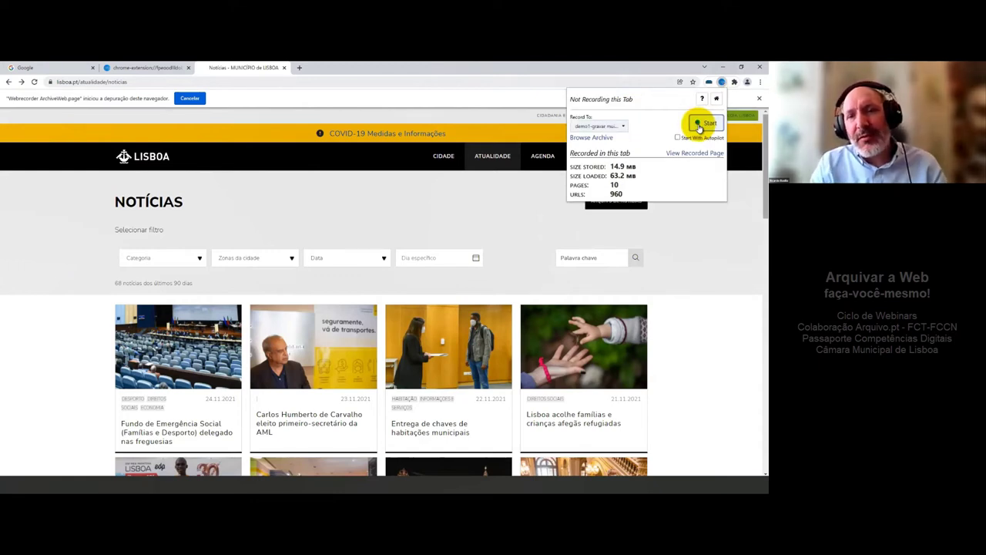
pyautogui.click(716, 99)
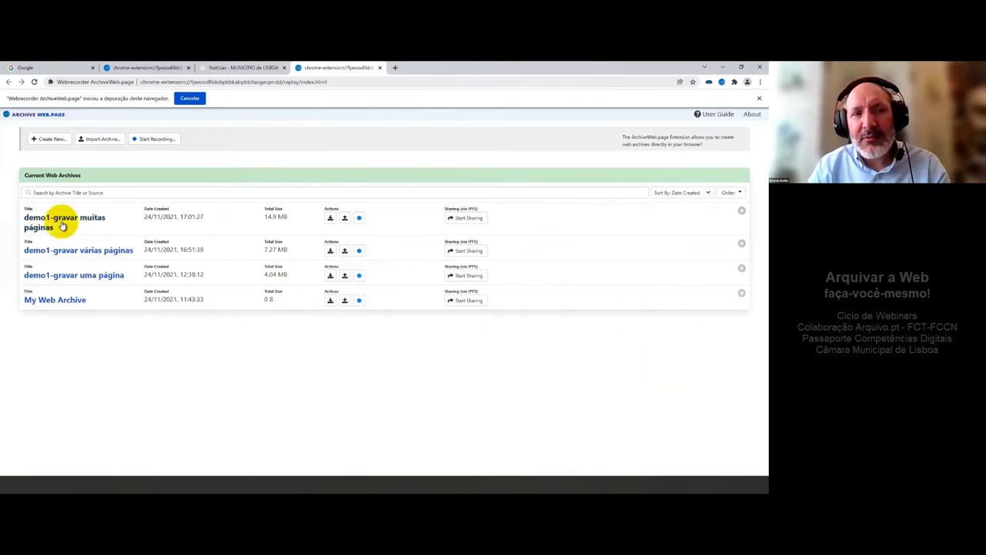
pyautogui.click(76, 202)
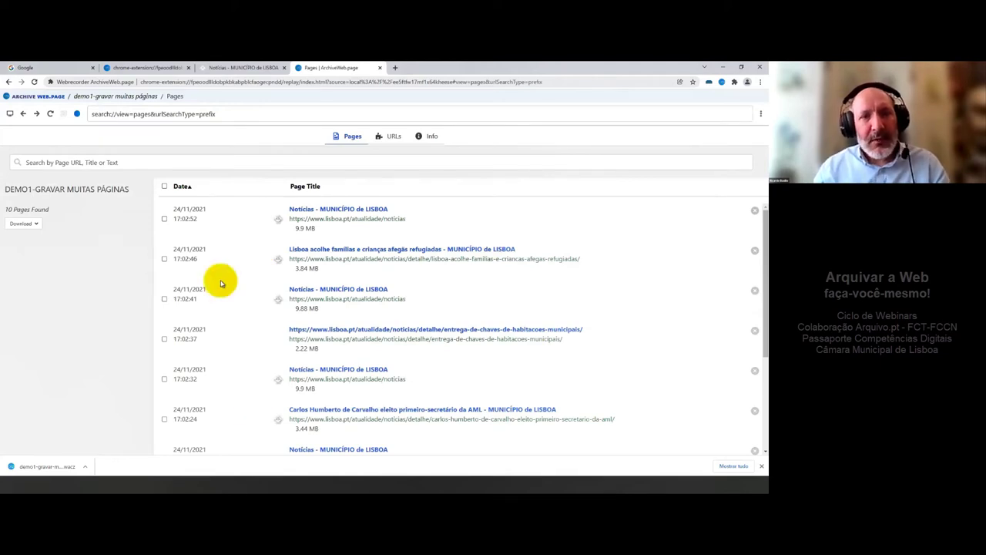
# Step: Select the latest Notícias capture and the individual news article pages, including the Joyeux café-restaurant one, leaving the repeated Notícias captures unselected
pyautogui.click(165, 221)
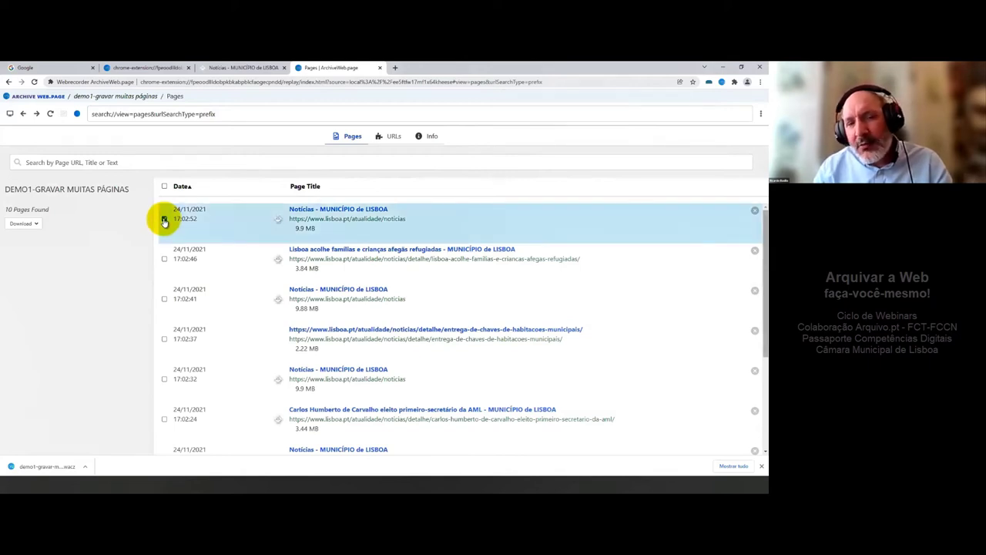
pyautogui.click(164, 261)
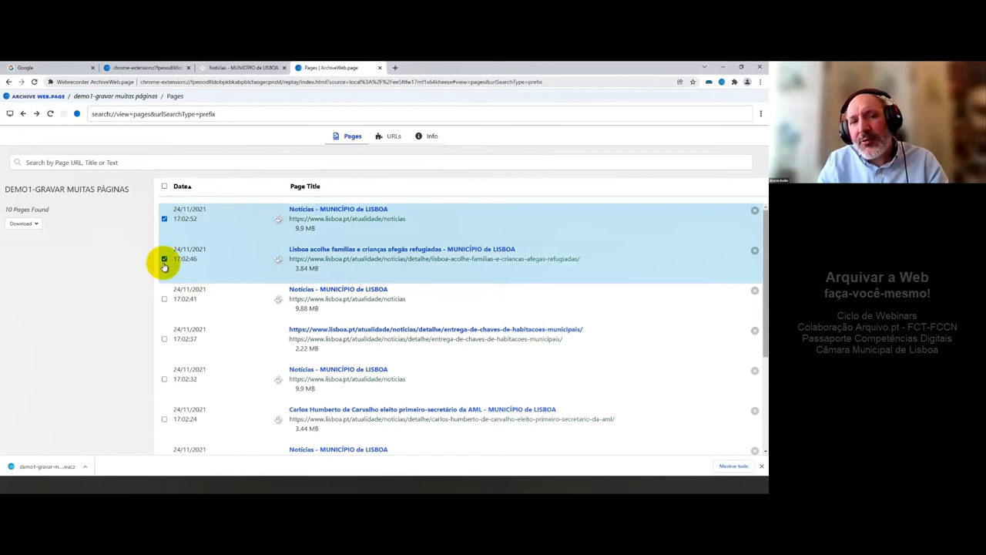
pyautogui.click(164, 339)
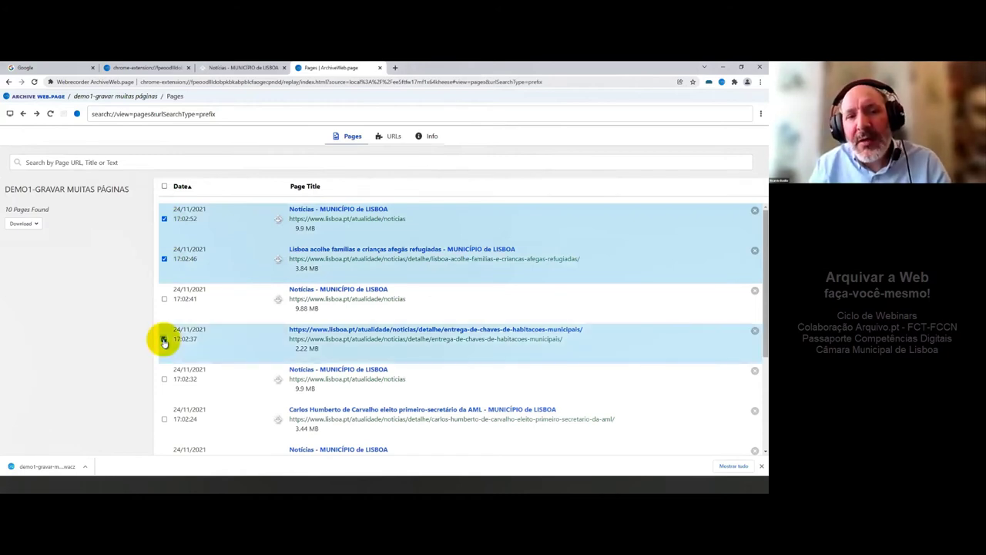
pyautogui.click(164, 419)
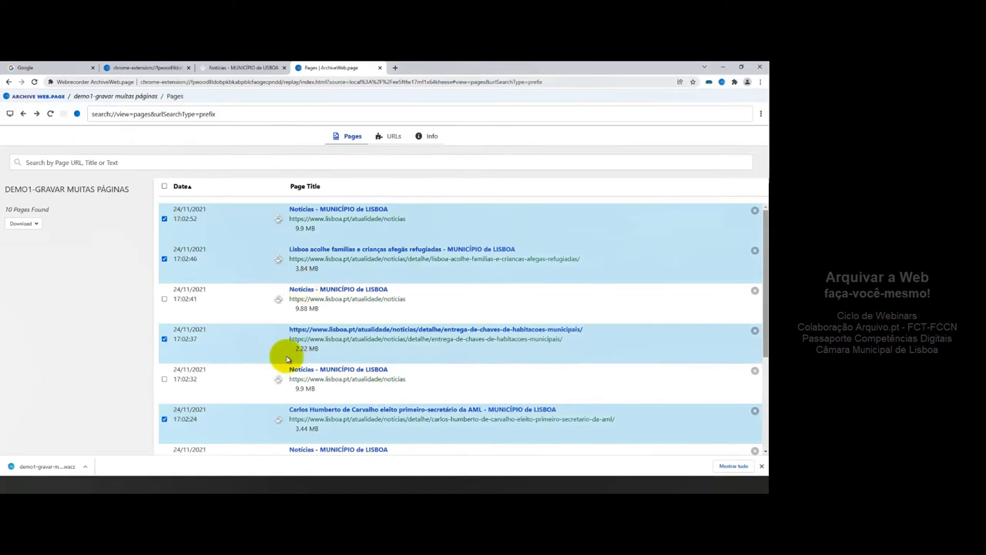
pyautogui.scroll(-2, 287, 360)
pyautogui.scroll(-2, 293, 417)
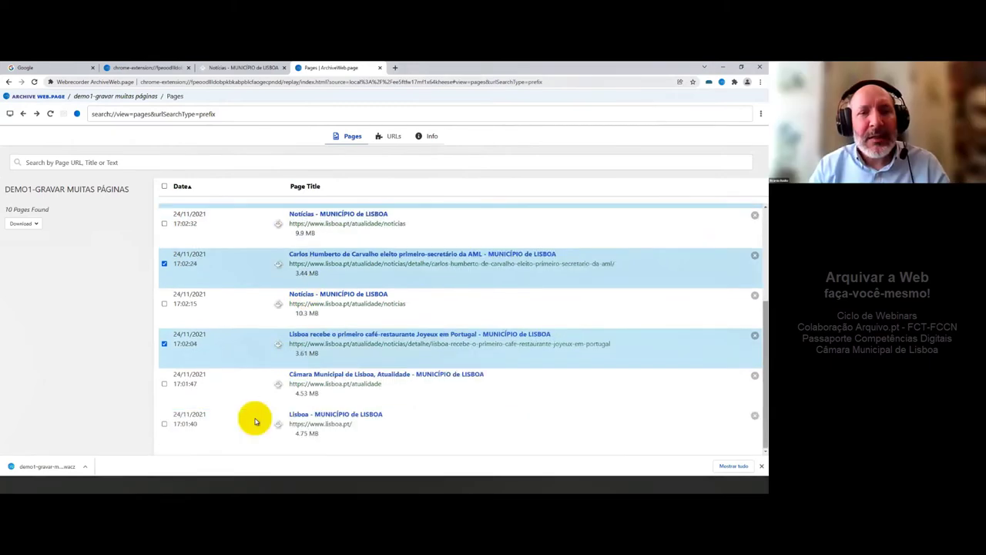
pyautogui.scroll(2, 238, 424)
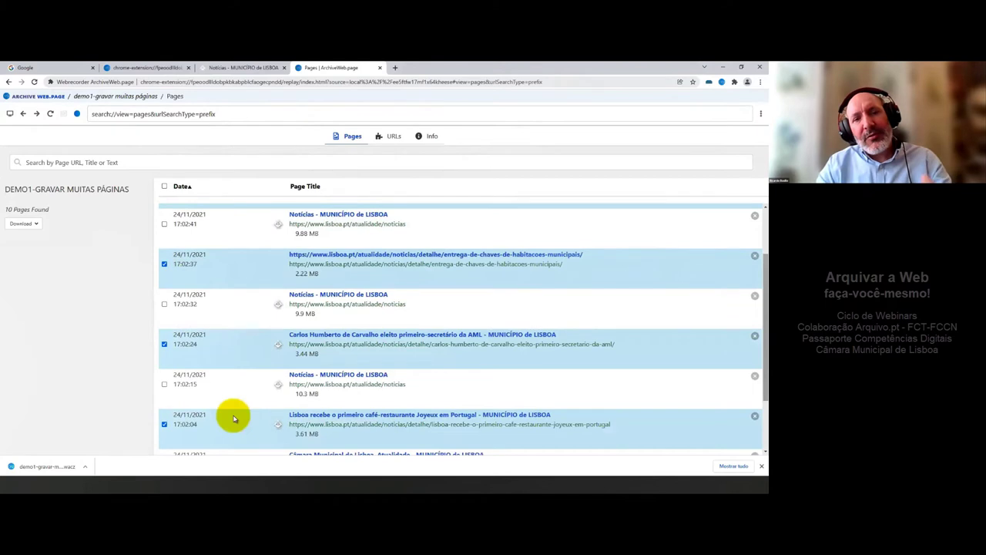
pyautogui.scroll(1, 233, 417)
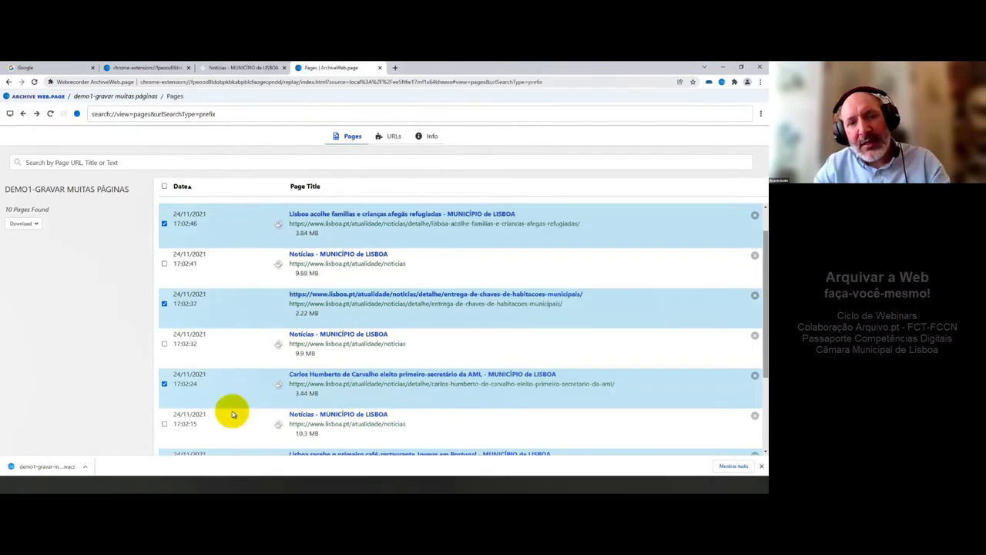
# Step: Download the selected pages as WACZ, saving demo1-gravar-muitas-páginas in the ArquivoWebLocal folder
pyautogui.click(37, 225)
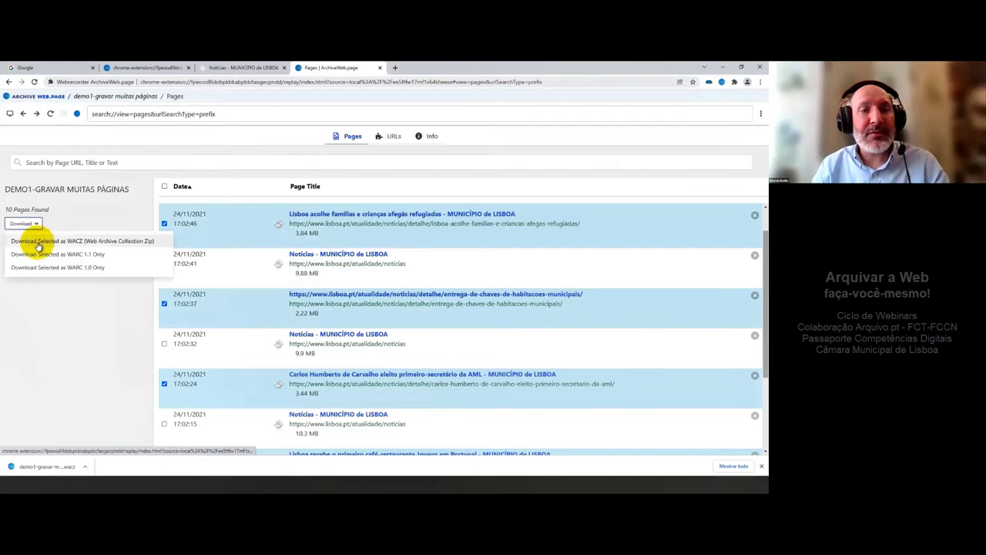
pyautogui.click(41, 241)
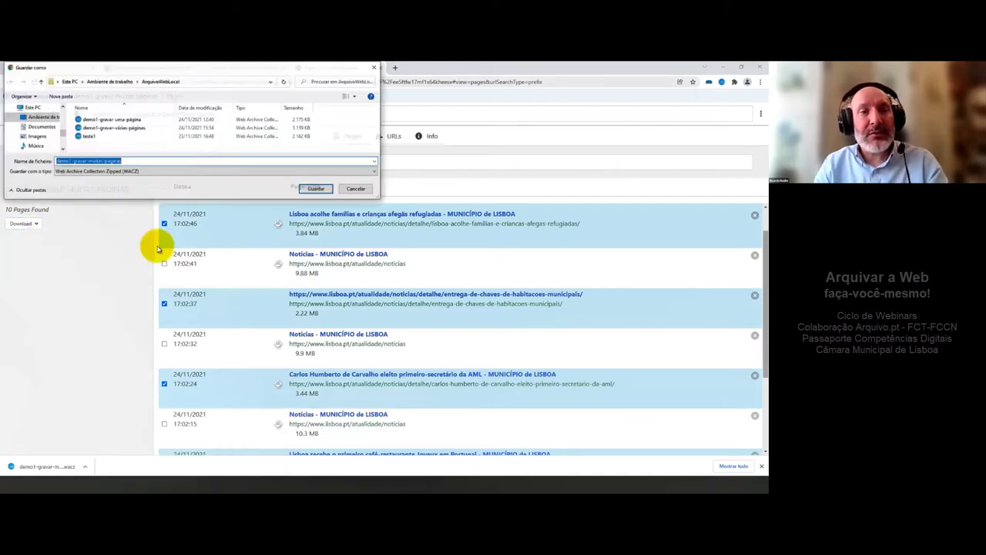
pyautogui.click(315, 191)
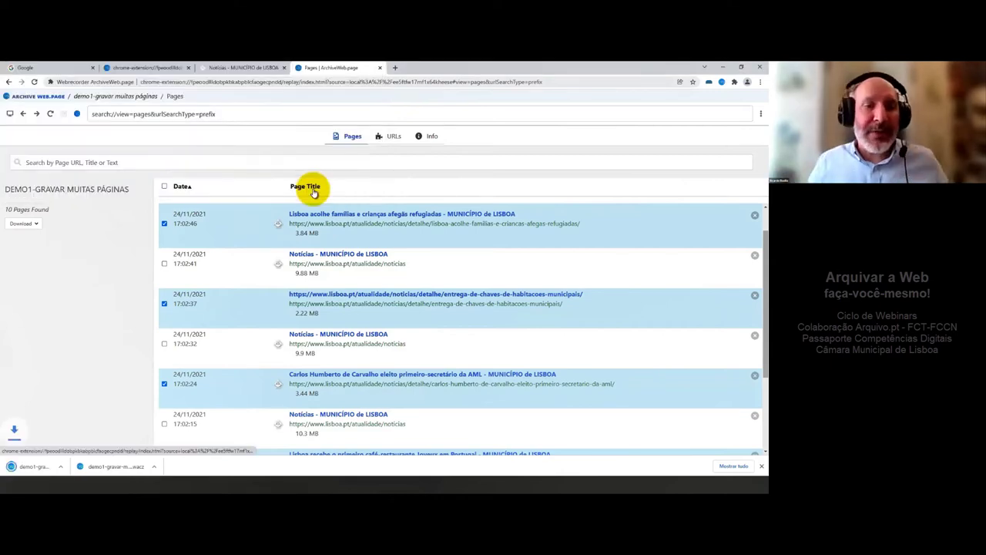
# Step: Download the selected pages as WARC 1.1 only, saving demo1-gravar-muitas-páginas in the ArquivoWebLocal folder
pyautogui.click(25, 223)
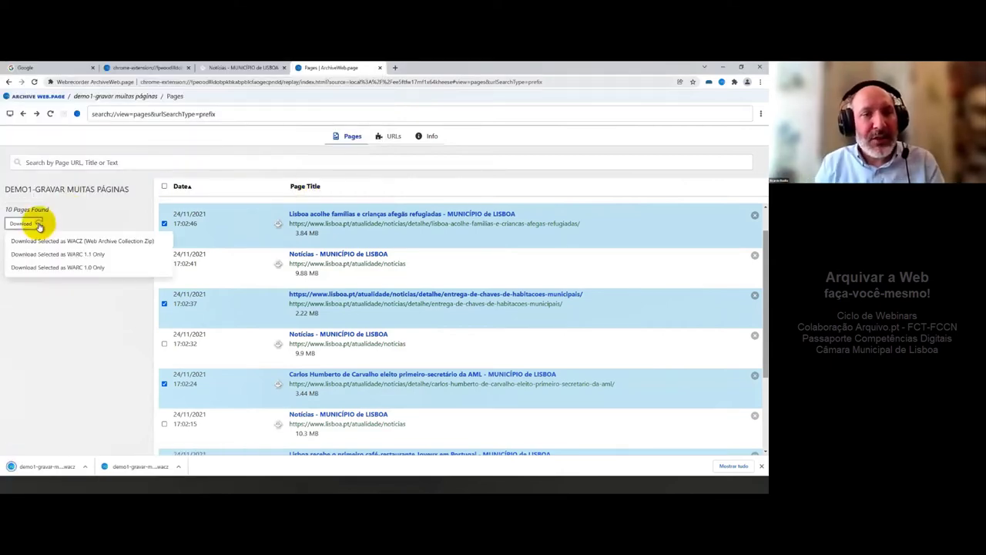
pyautogui.click(53, 253)
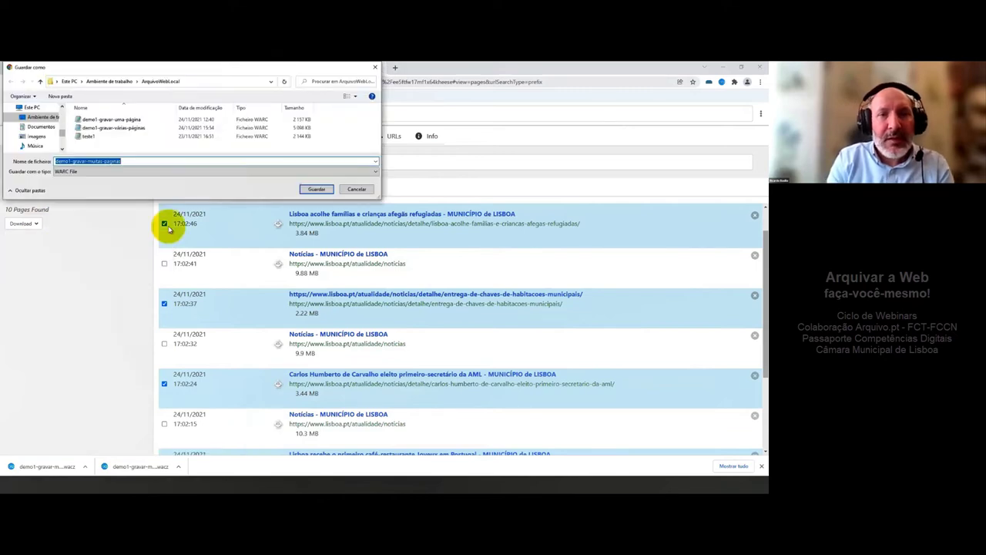
pyautogui.click(325, 190)
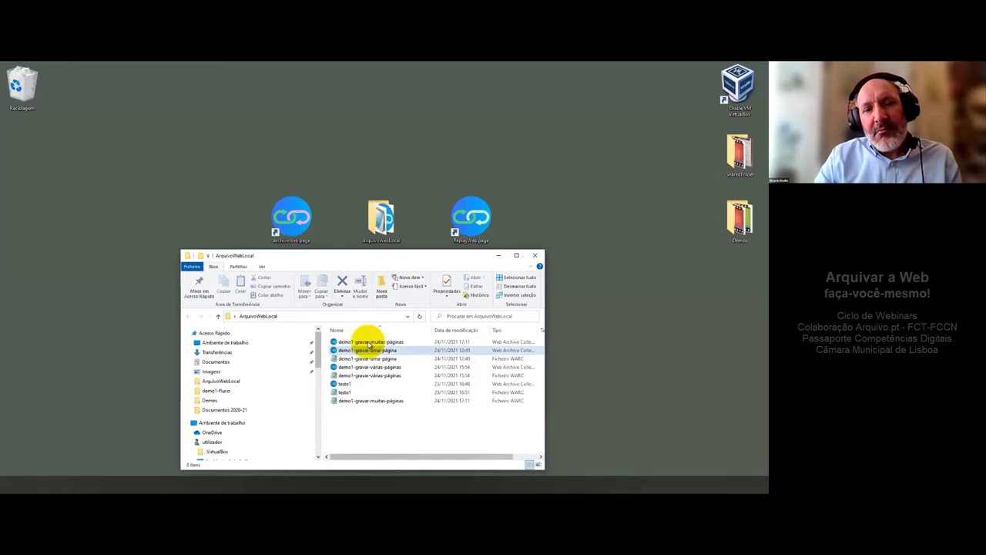
# Step: Open the demo1-gravar-muitas-páginas WACZ file from the ArquivoWebLocal folder with ReplayWeb.page
pyautogui.click(373, 342)
pyautogui.rightClick(373, 342)
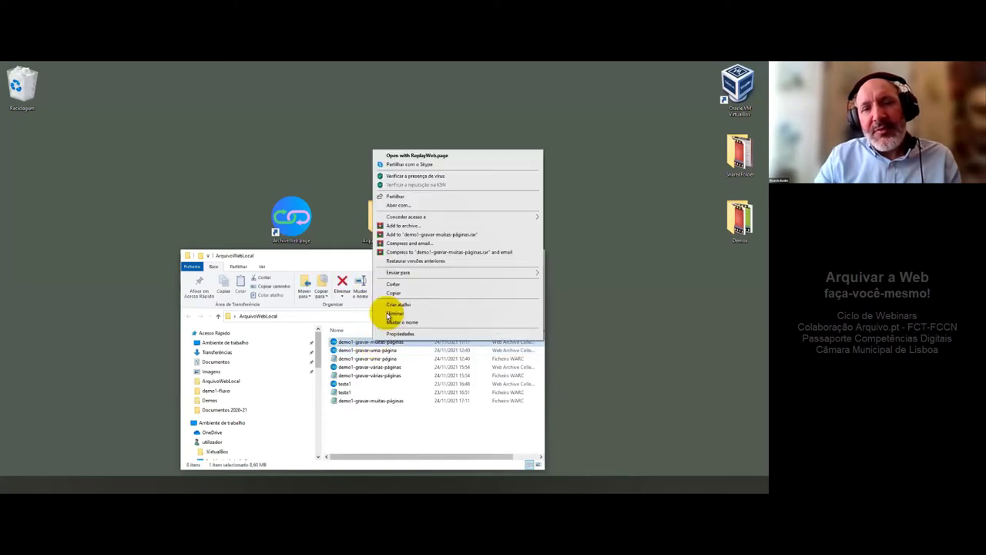
pyautogui.click(399, 206)
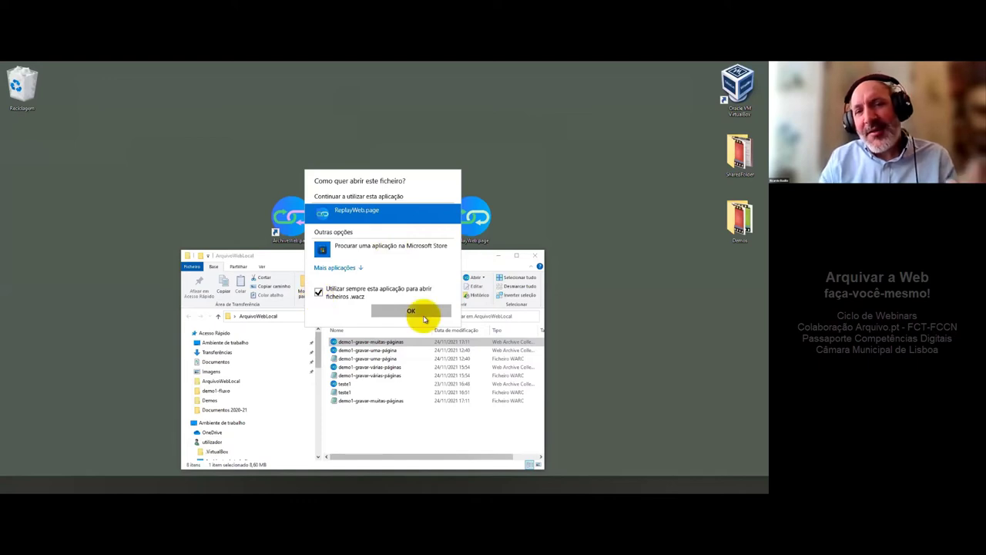
pyautogui.click(411, 312)
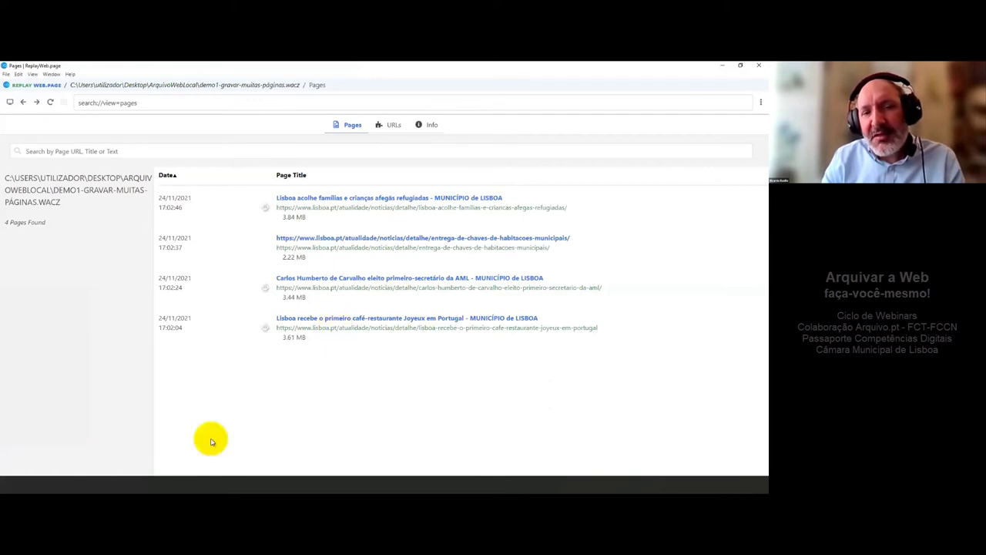
pyautogui.hotkey('alt', 'Tab')
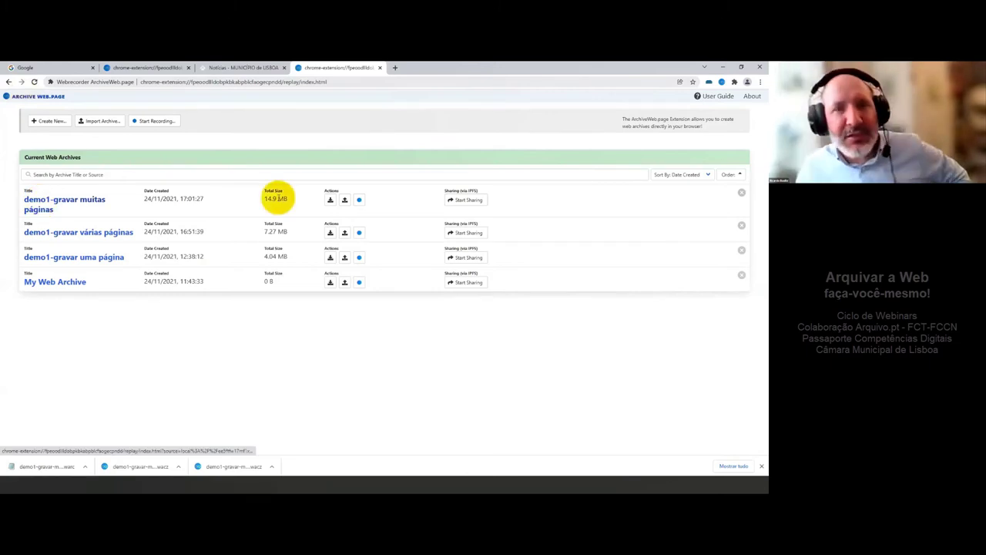
pyautogui.click(359, 201)
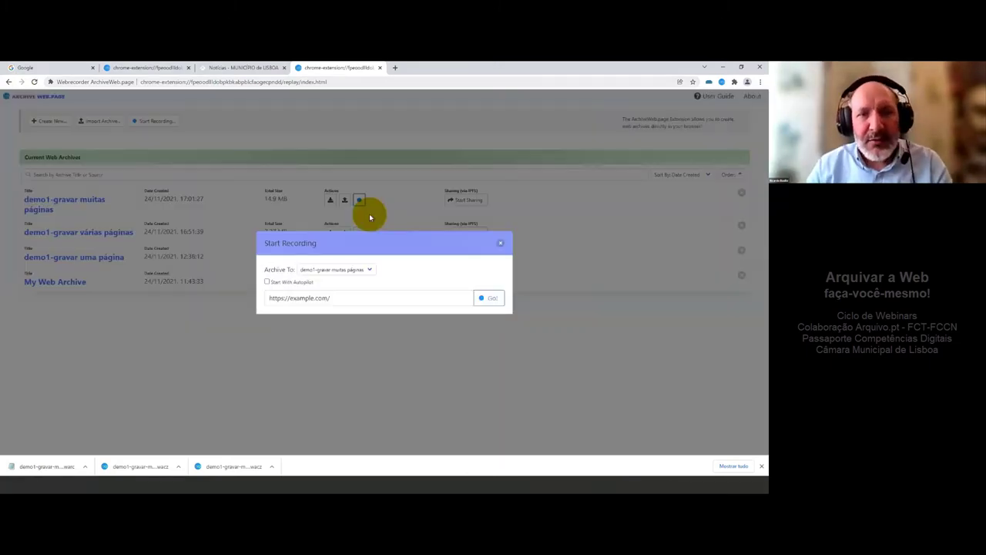
pyautogui.write('https://www.lisboa.pt/atualidade/noticias')
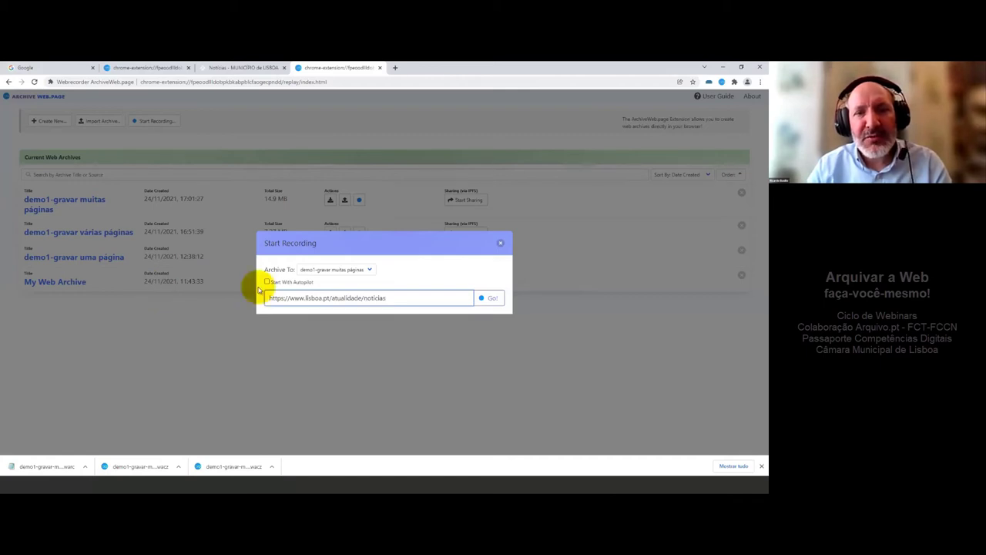
pyautogui.click(488, 301)
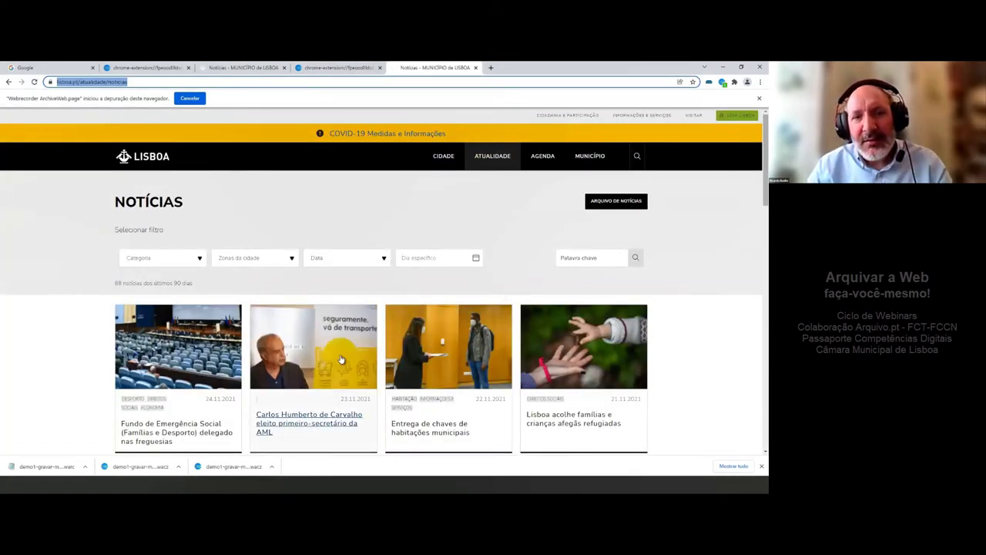
# Step: Open the half-marathon record, Joyeux café-restaurant, Iluminações de Natal and Dia Universal dos Direitos da Criança articles in separate new tabs
pyautogui.scroll(-3, 616, 360)
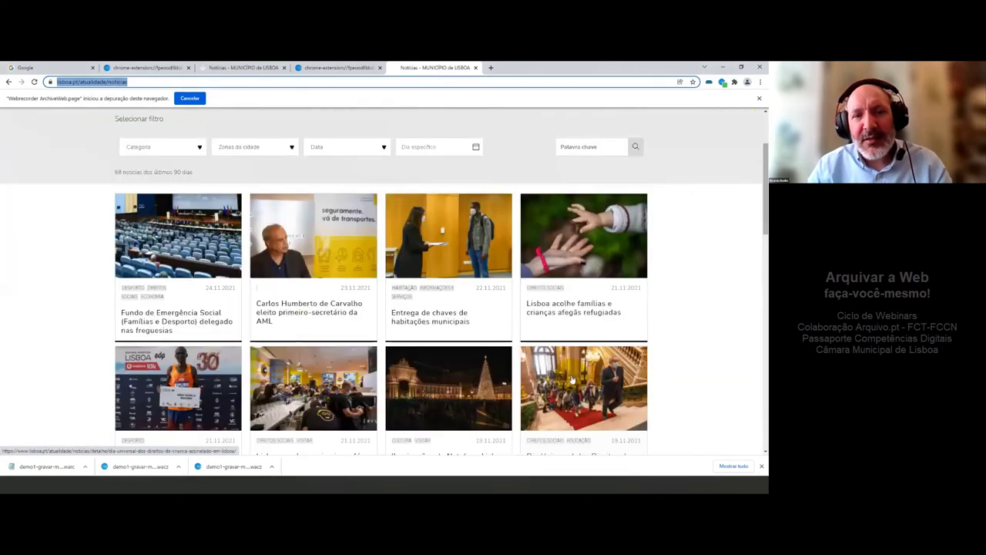
pyautogui.scroll(-2, 407, 372)
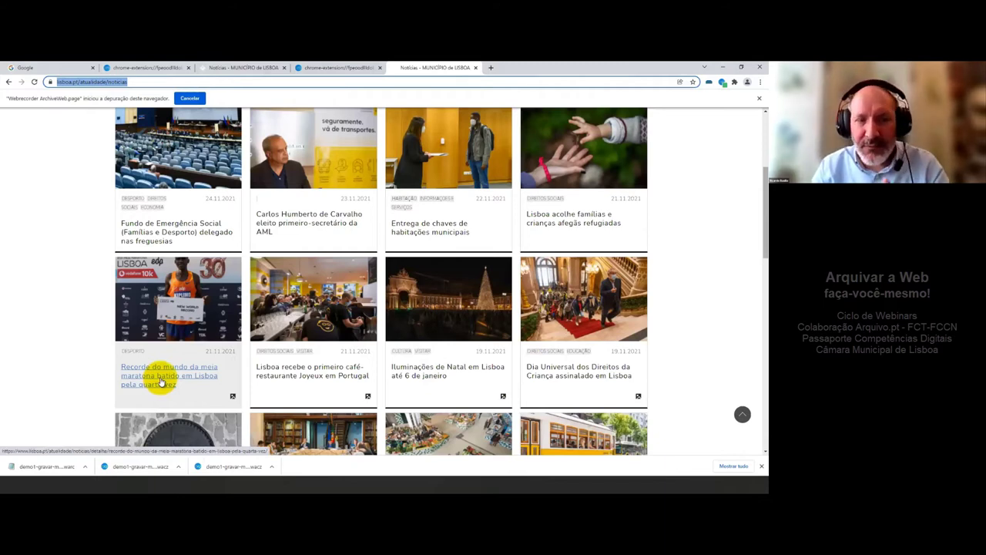
pyautogui.click(162, 382)
pyautogui.rightClick(164, 381)
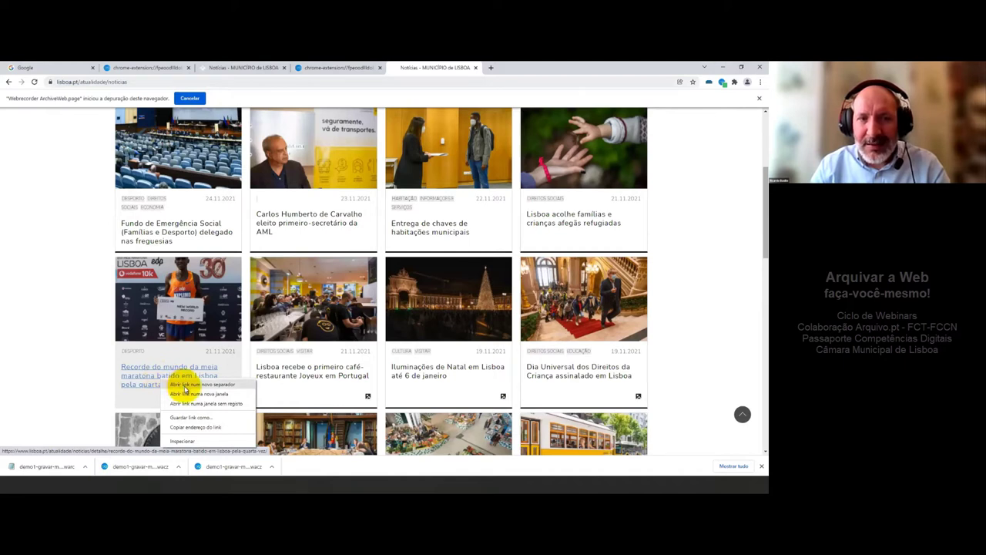
pyautogui.click(185, 385)
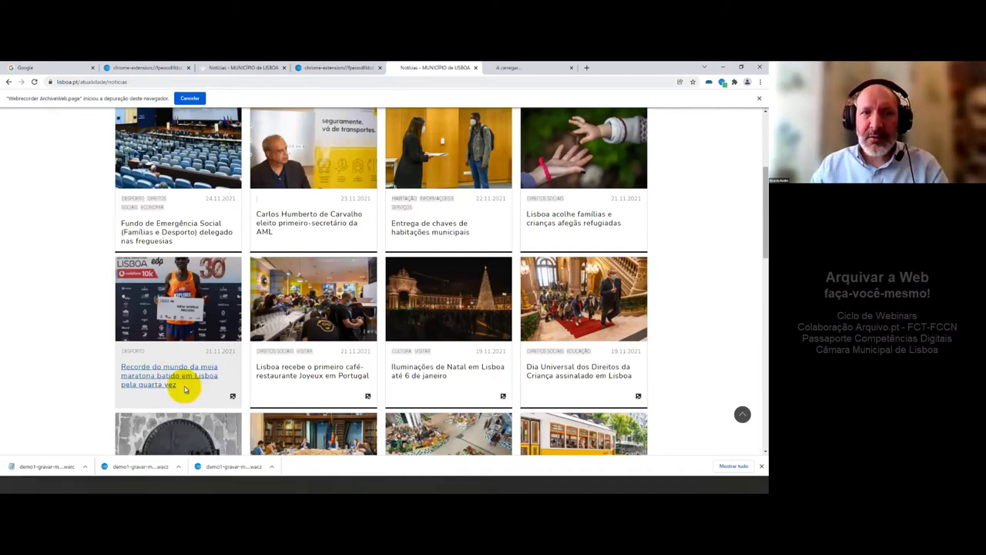
pyautogui.rightClick(297, 380)
pyautogui.click(337, 383)
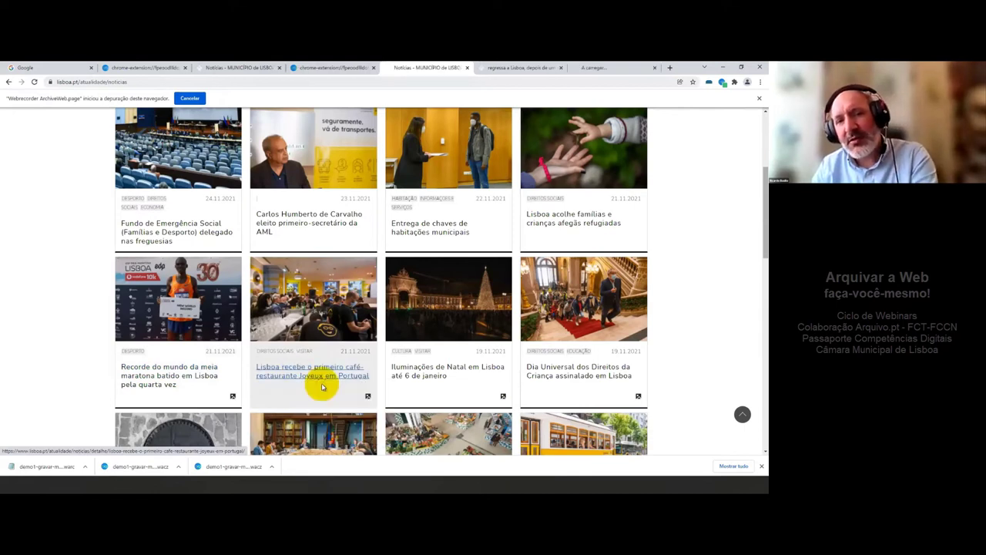
pyautogui.rightClick(422, 381)
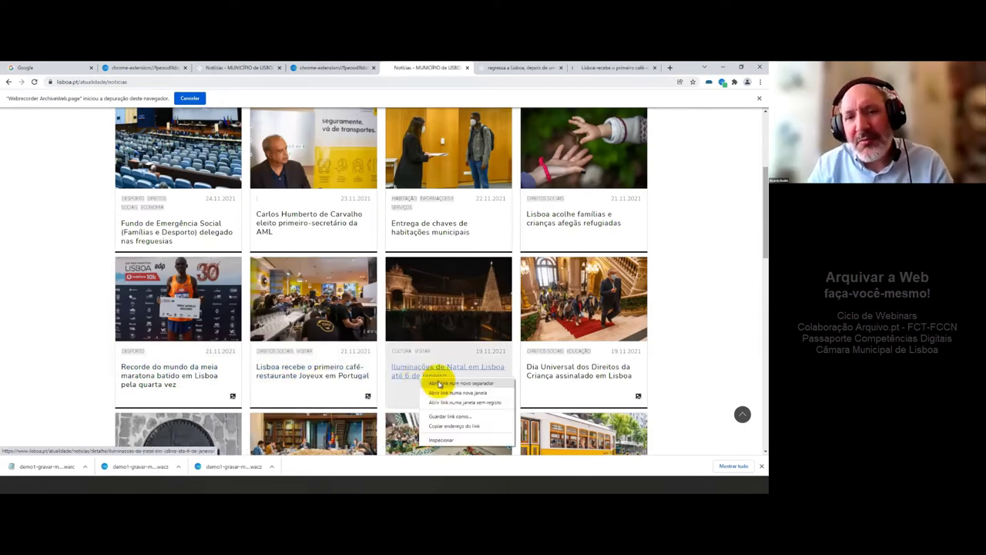
pyautogui.click(439, 383)
pyautogui.rightClick(543, 373)
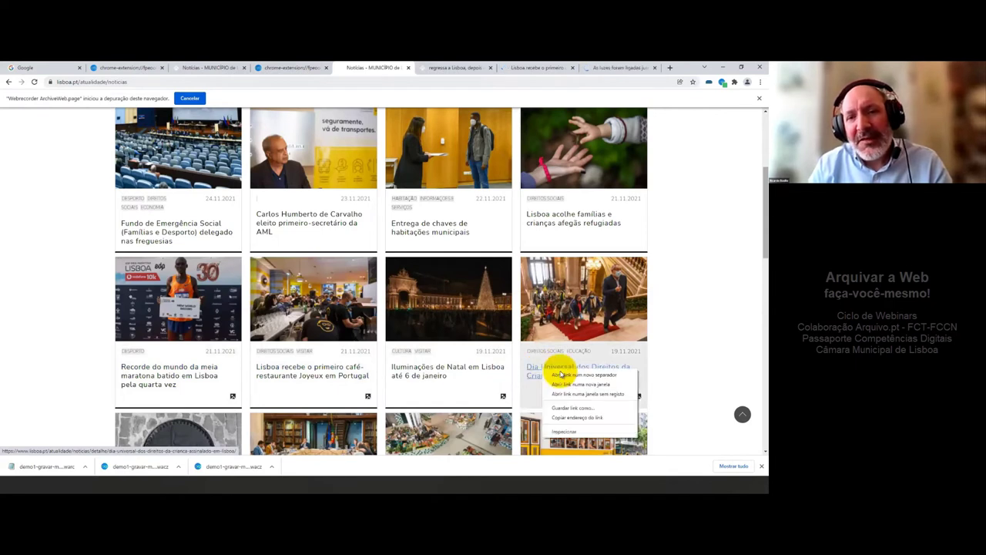
pyautogui.click(562, 375)
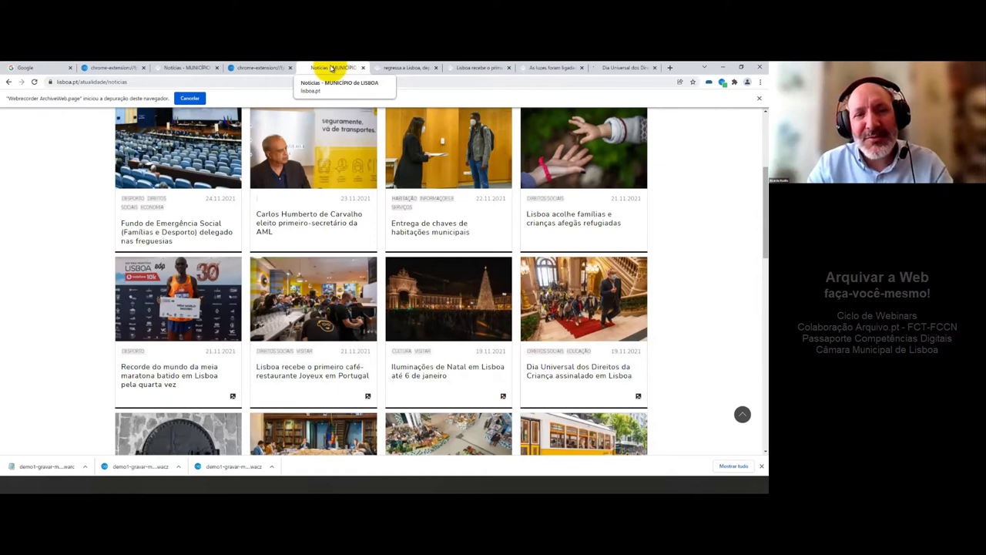
# Step: View each of the four opened news article tabs in turn to check that the pages load
pyautogui.click(398, 68)
pyautogui.click(468, 68)
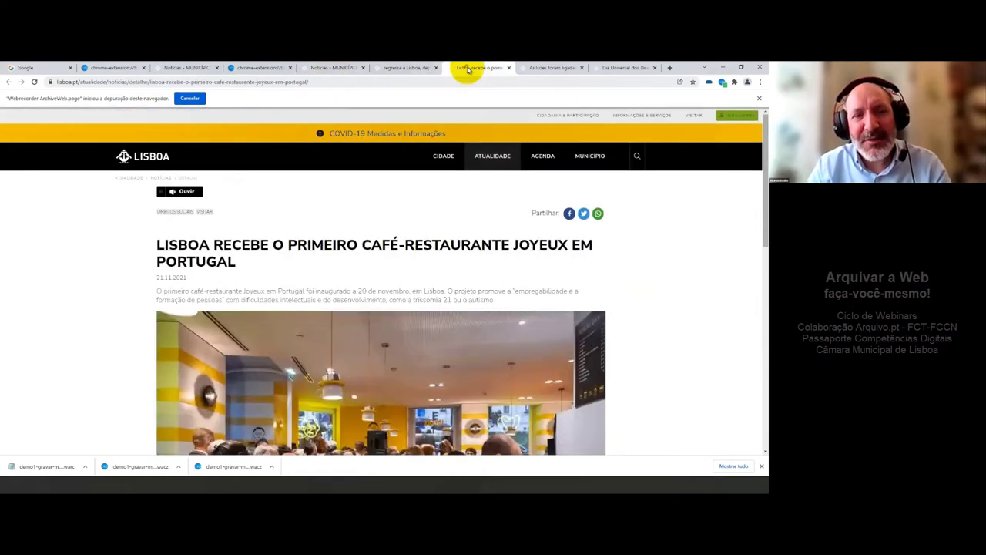
pyautogui.click(526, 69)
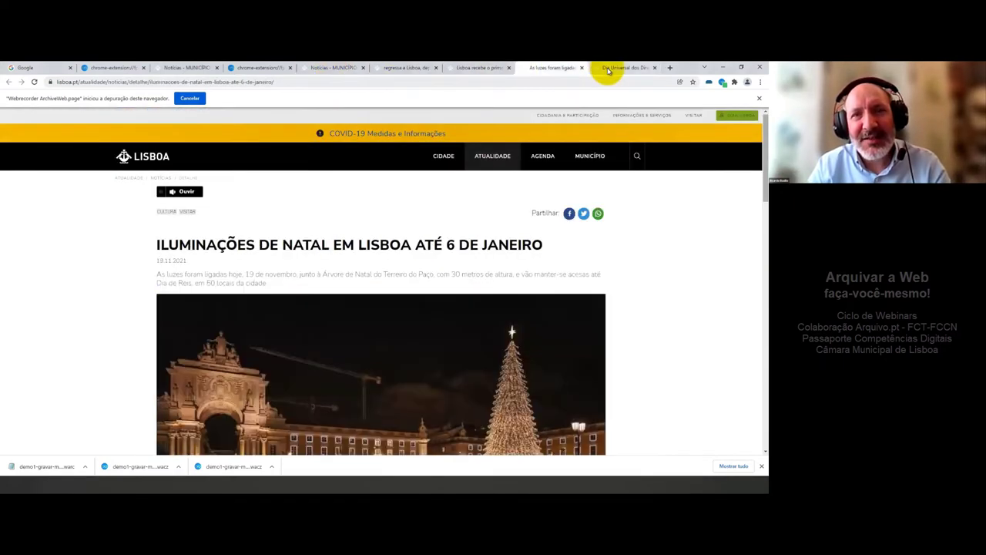
pyautogui.click(621, 69)
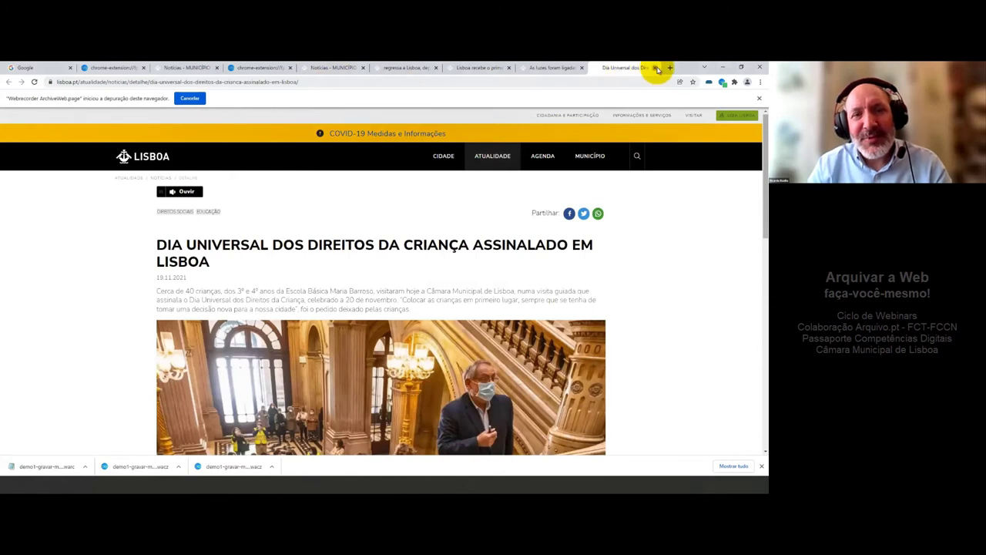
# Step: From the Notícias page, open the Tampas de Esgoto, Deliberações da Reunião, Plataforma Lisbon Shopping and Passe Navegante articles in new tabs
pyautogui.click(330, 67)
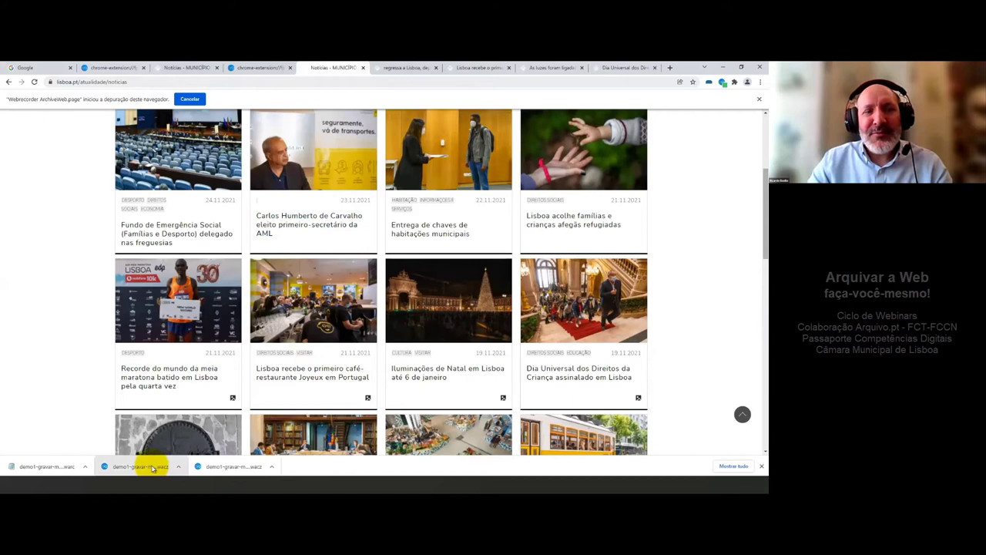
pyautogui.scroll(-1, 172, 439)
pyautogui.scroll(-2, 172, 438)
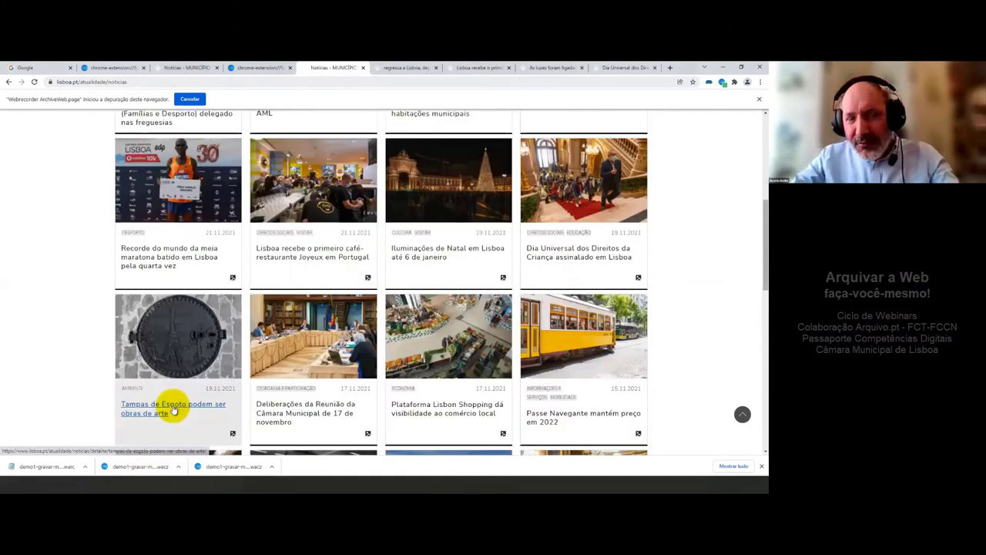
pyautogui.rightClick(179, 406)
pyautogui.click(193, 413)
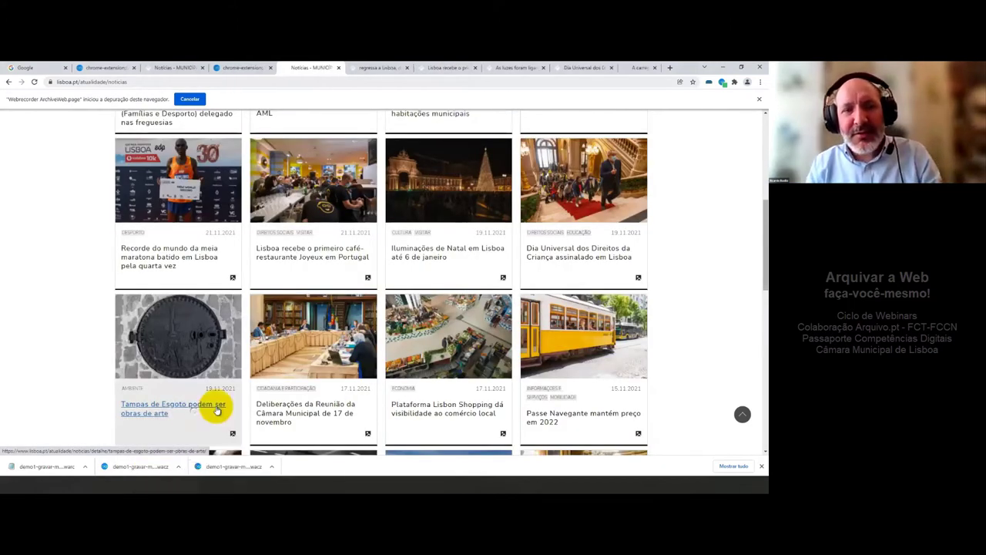
pyautogui.middleClick(285, 408)
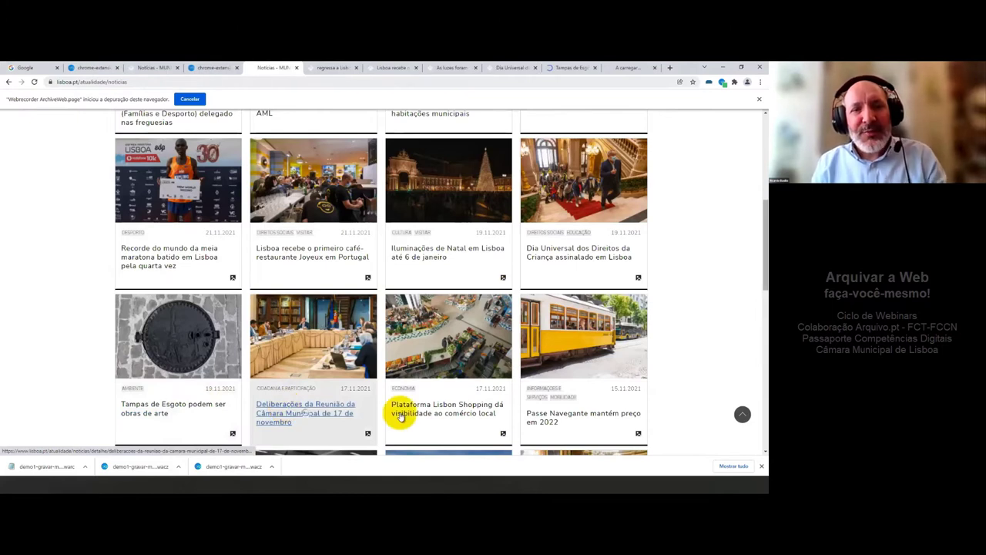
pyautogui.rightClick(400, 410)
pyautogui.click(463, 410)
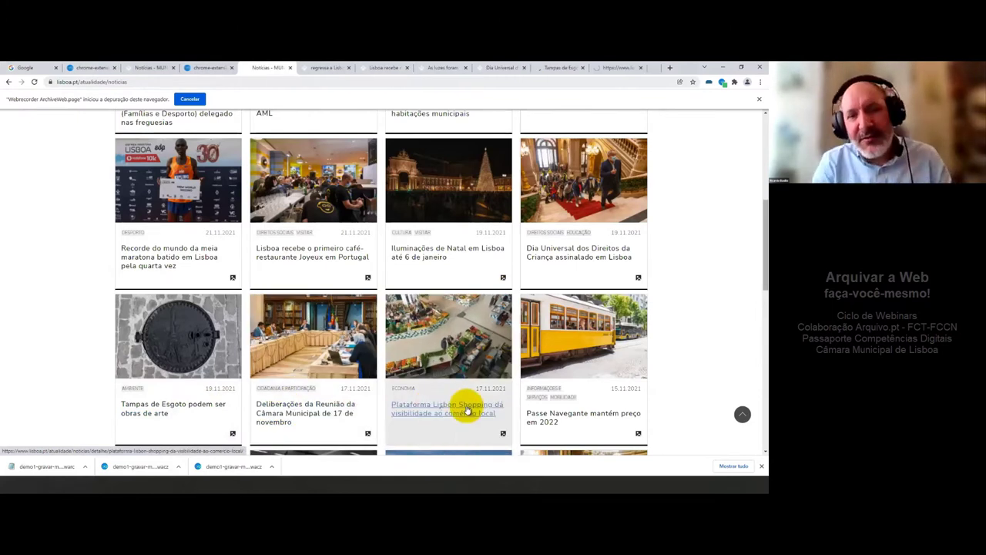
pyautogui.rightClick(550, 413)
pyautogui.click(542, 351)
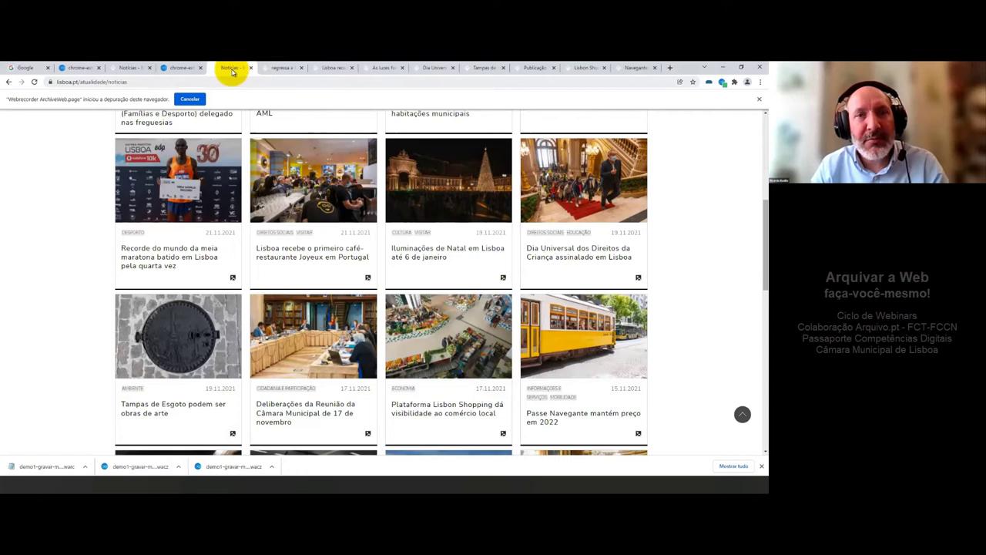
# Step: Stop recording the Notícias tab and review the page list of the "demo1-gravar muitas páginas" archive
pyautogui.click(722, 82)
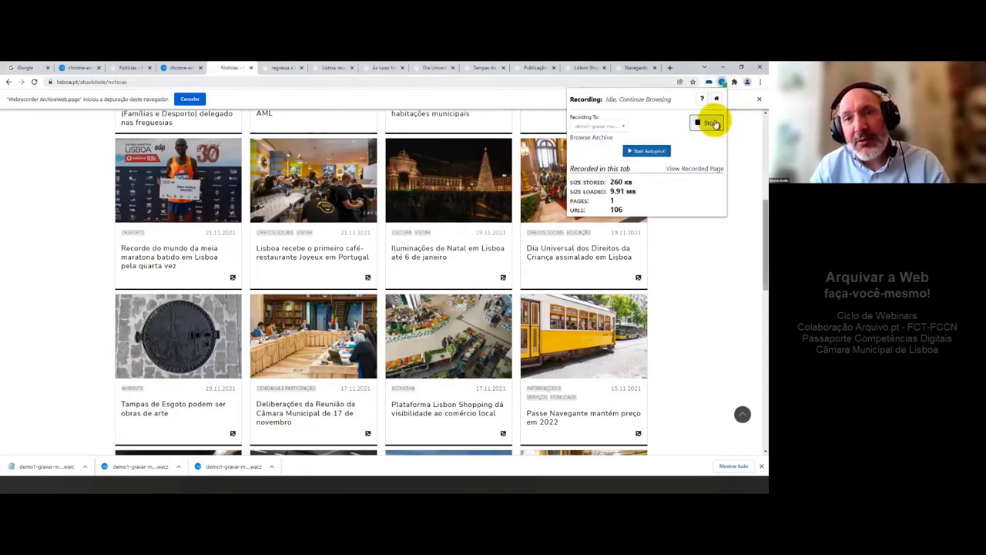
pyautogui.click(711, 123)
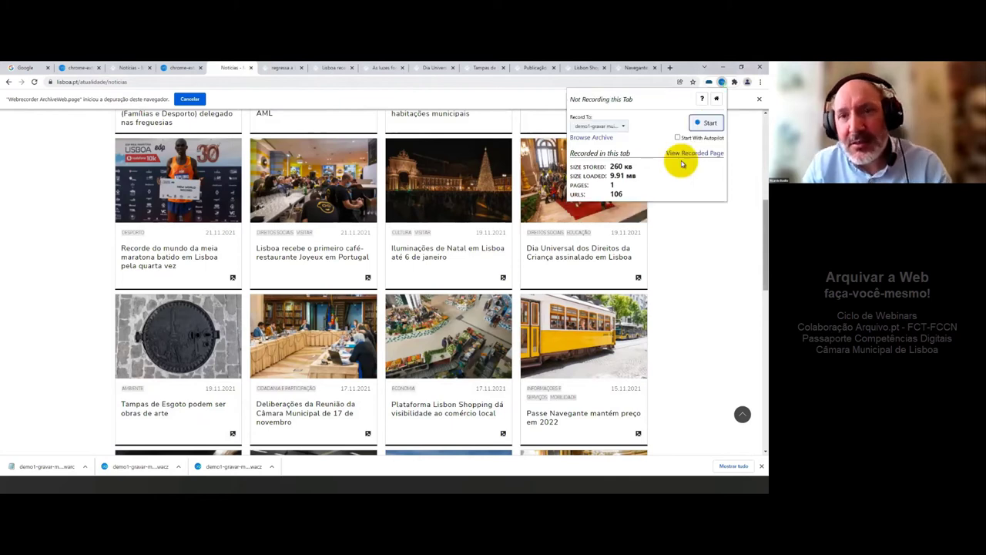
pyautogui.click(682, 154)
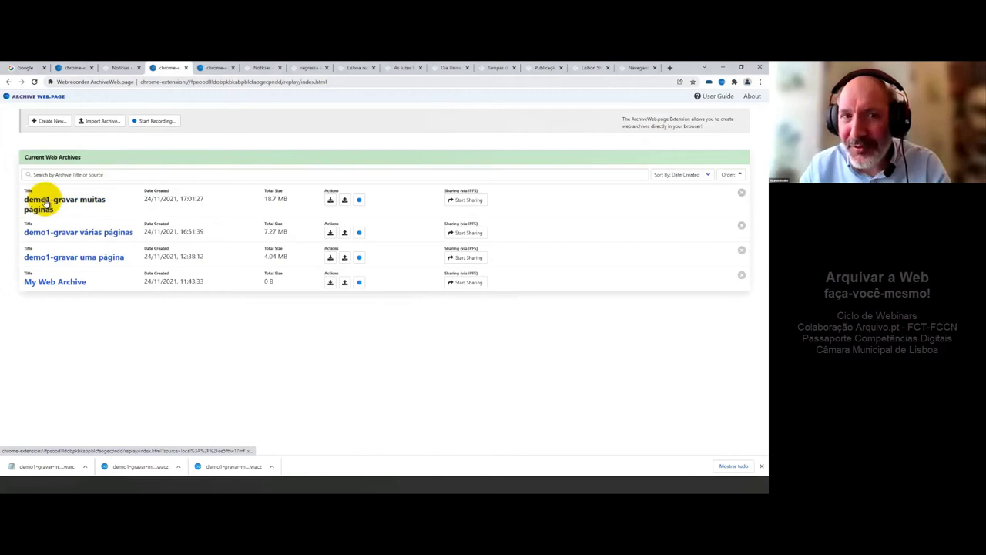
pyautogui.click(47, 201)
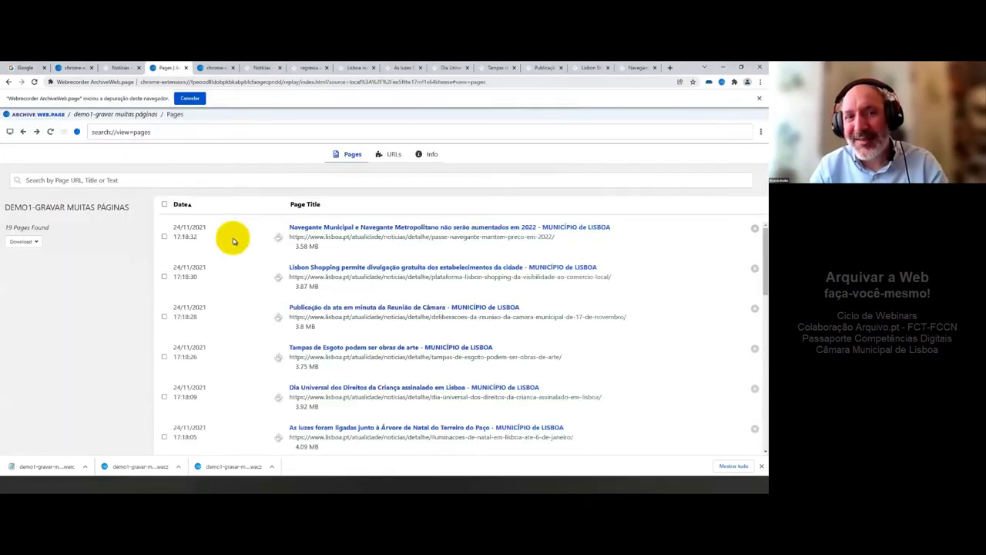
pyautogui.scroll(-1, 393, 232)
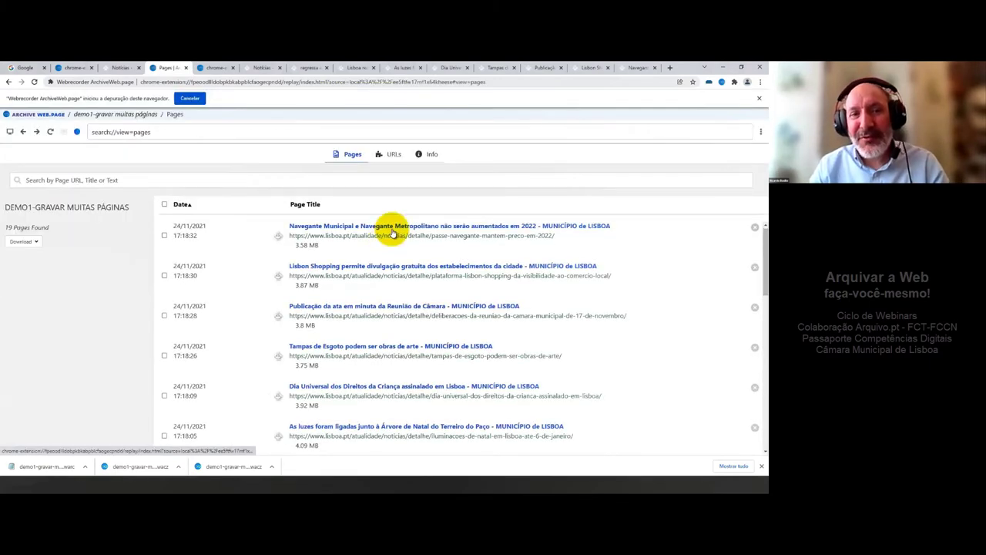
pyautogui.scroll(-5, 389, 262)
pyautogui.scroll(-5, 382, 297)
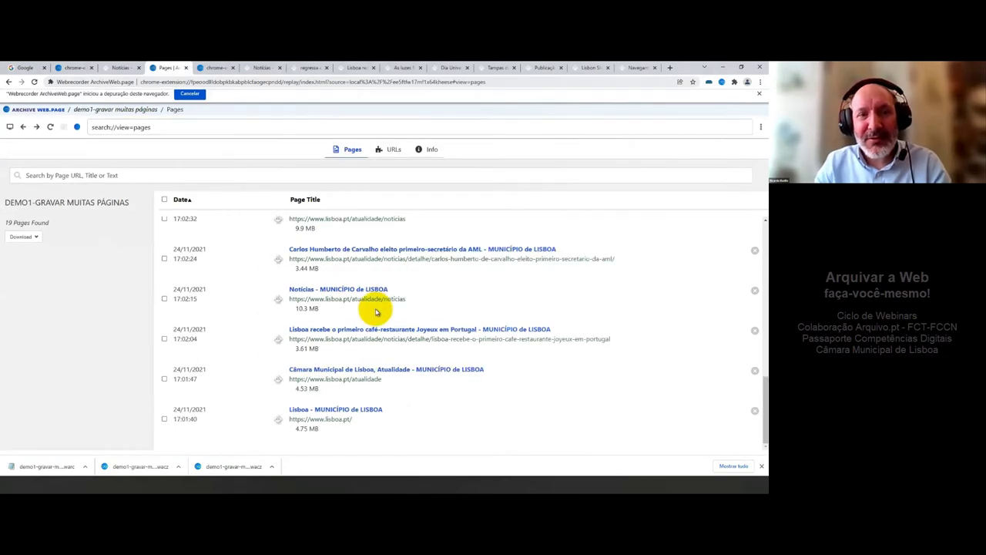
# Step: Select the eight article captures from Navegante Municipal to the half-marathon record in the "demo1-gravar muitas páginas" page list
pyautogui.hotkey('ctrl', '2')
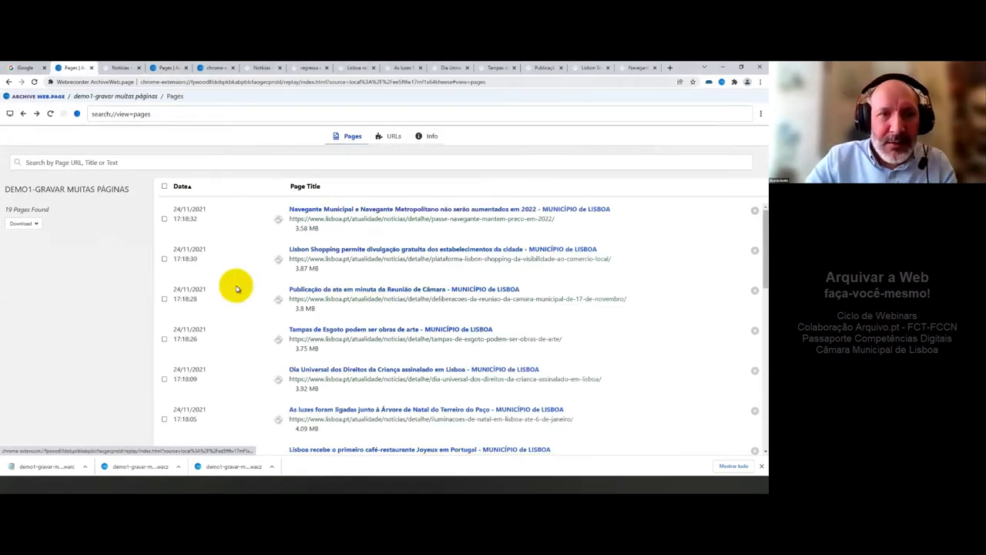
pyautogui.click(164, 219)
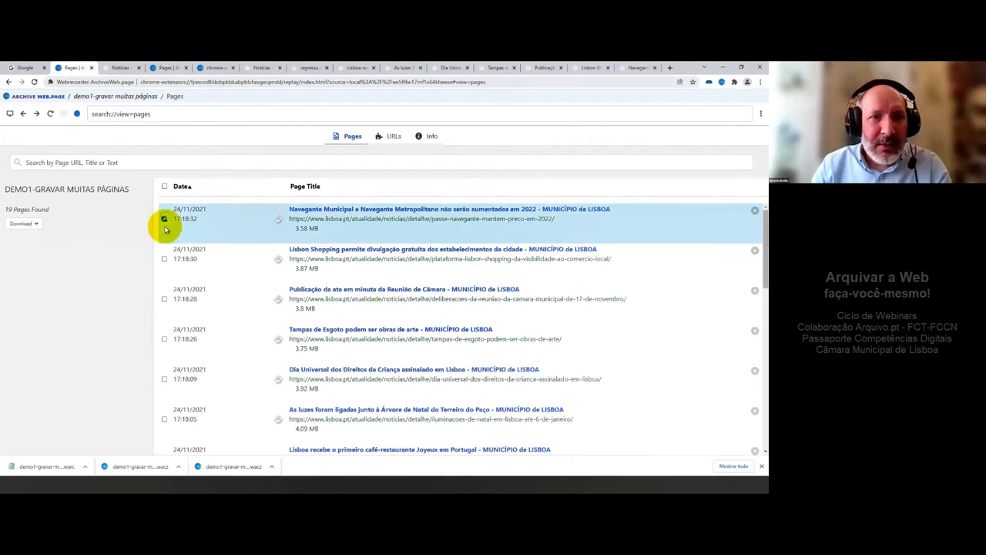
pyautogui.click(164, 259)
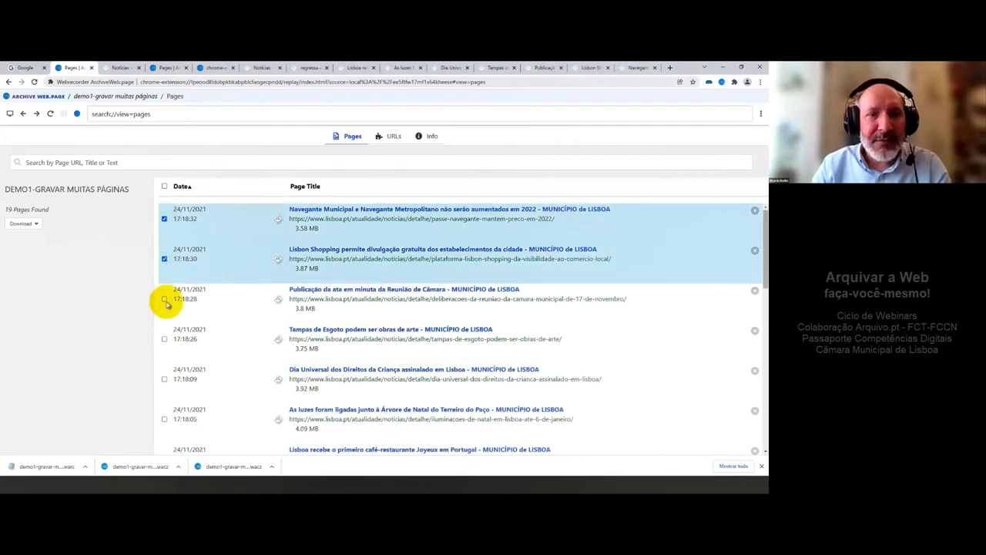
pyautogui.click(164, 300)
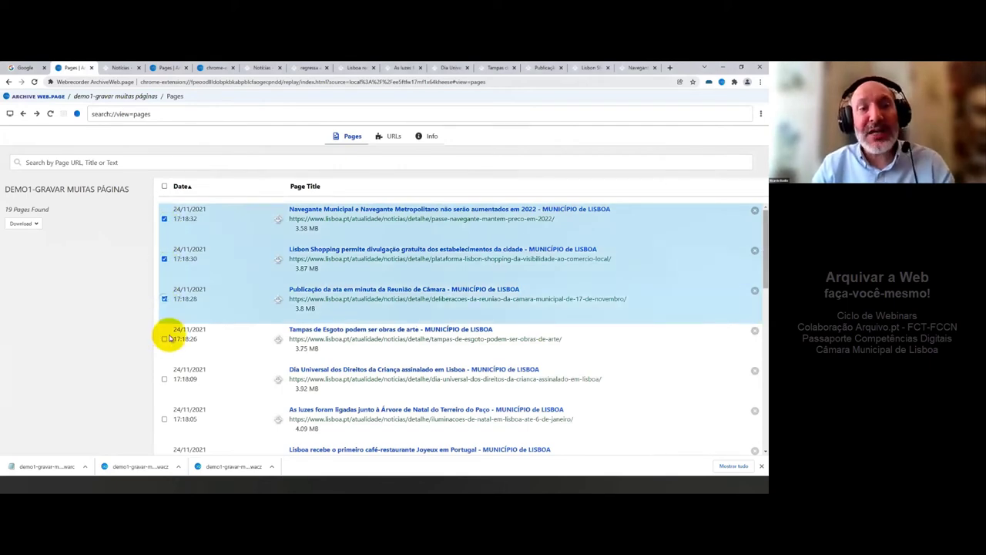
pyautogui.click(165, 339)
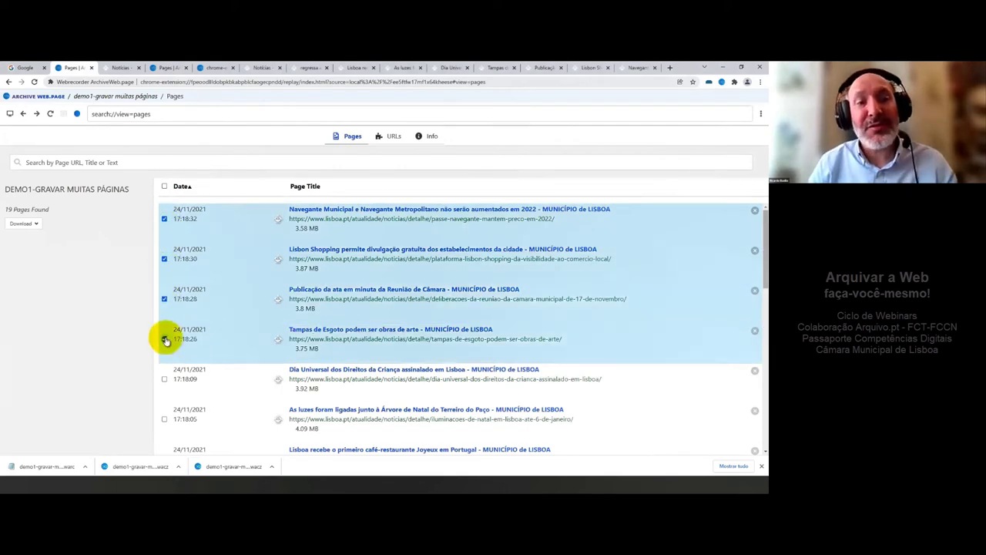
pyautogui.click(164, 380)
pyautogui.scroll(-2, 169, 349)
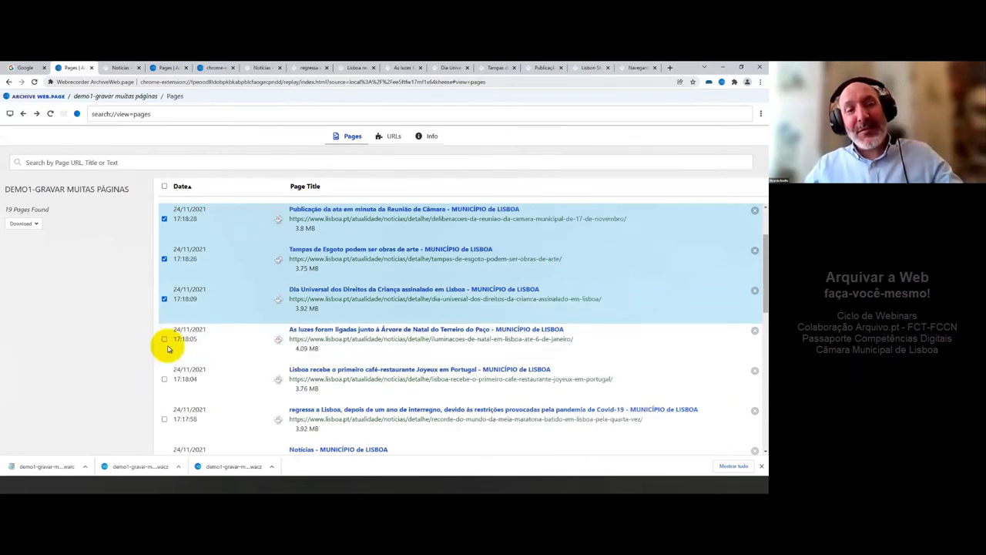
pyautogui.click(164, 339)
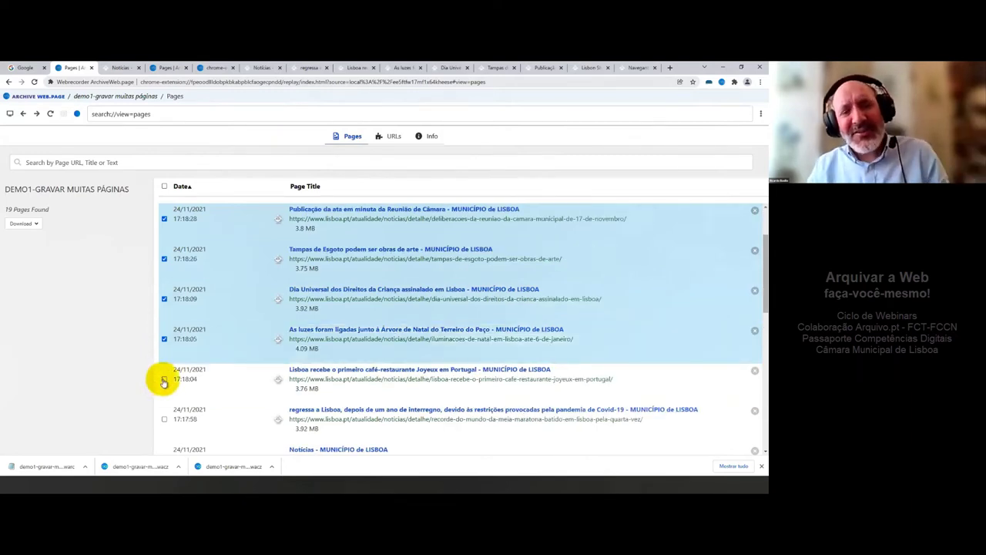
pyautogui.click(164, 380)
pyautogui.click(164, 421)
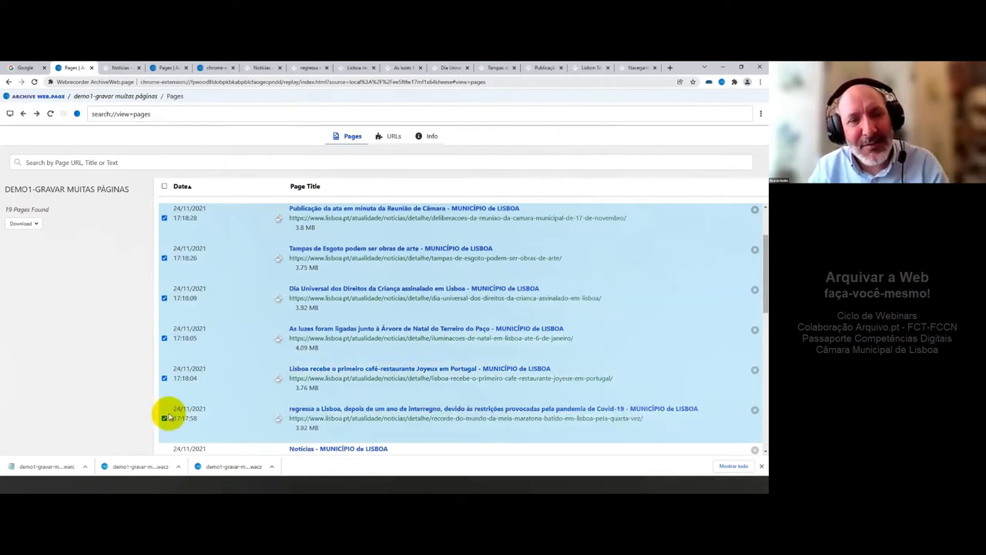
# Step: Add the 17:02:46, 17:02:37, 17:02:32, 17:02:24 and 17:02:04 captures to the page selection
pyautogui.scroll(-2, 181, 400)
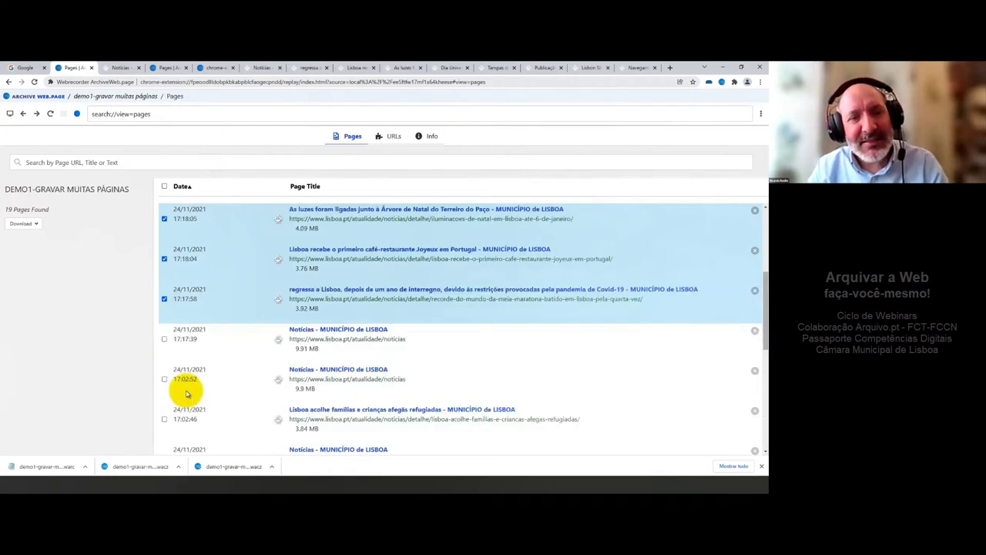
pyautogui.scroll(-1, 163, 383)
pyautogui.click(164, 380)
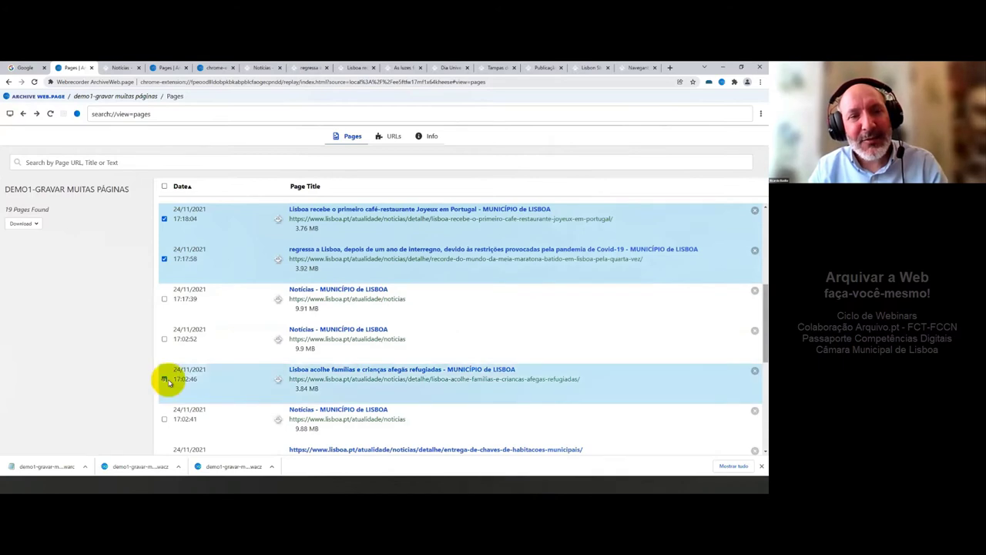
pyautogui.scroll(-3, 168, 383)
pyautogui.click(163, 339)
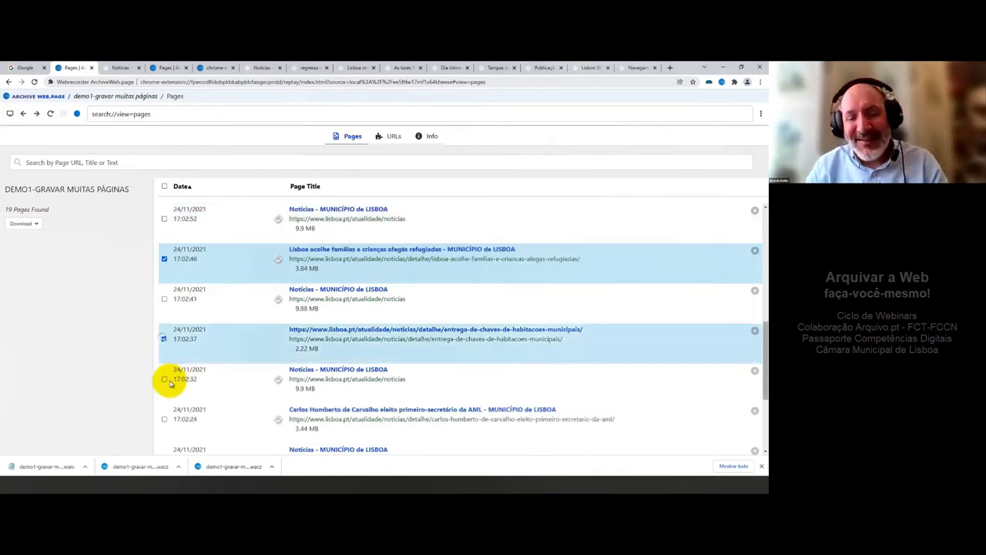
pyautogui.click(164, 421)
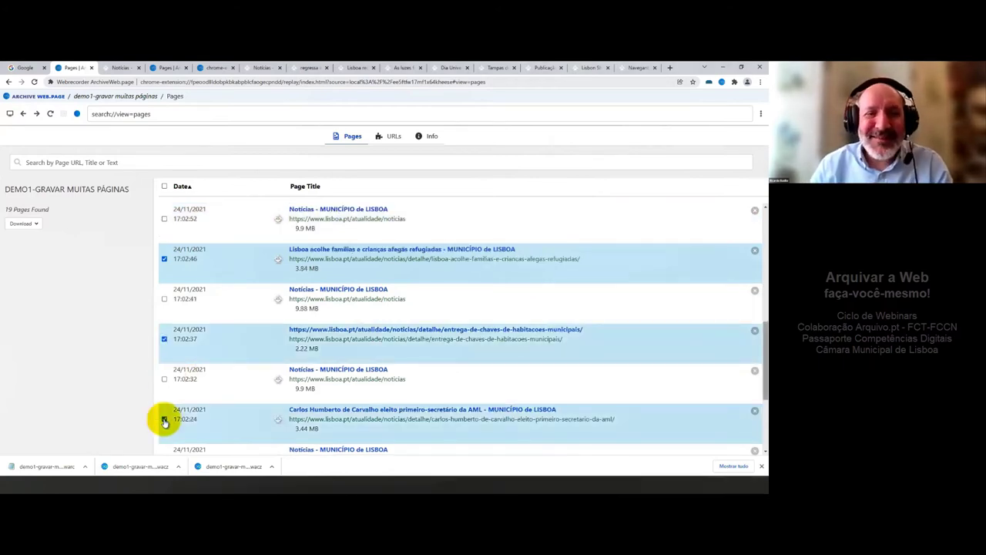
pyautogui.click(164, 379)
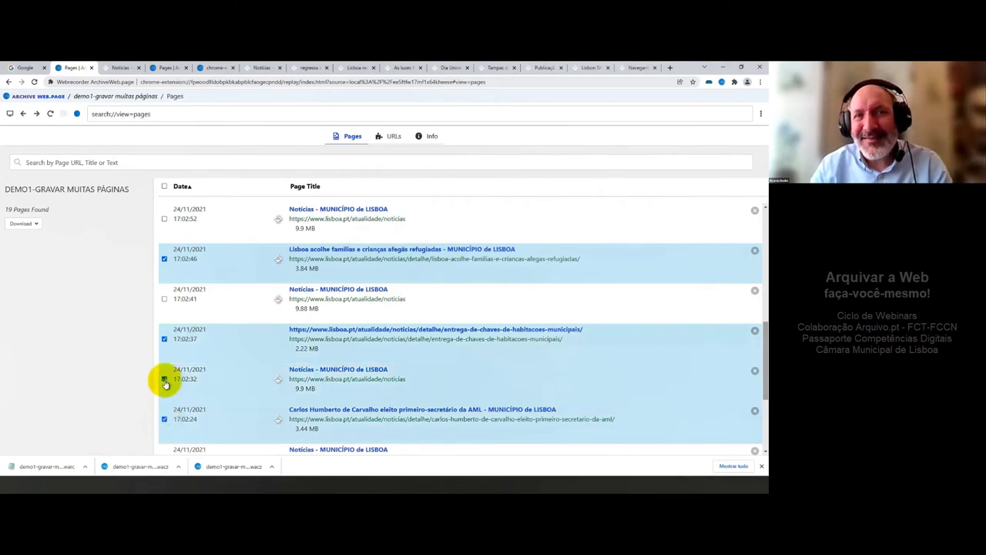
pyautogui.scroll(-2, 168, 386)
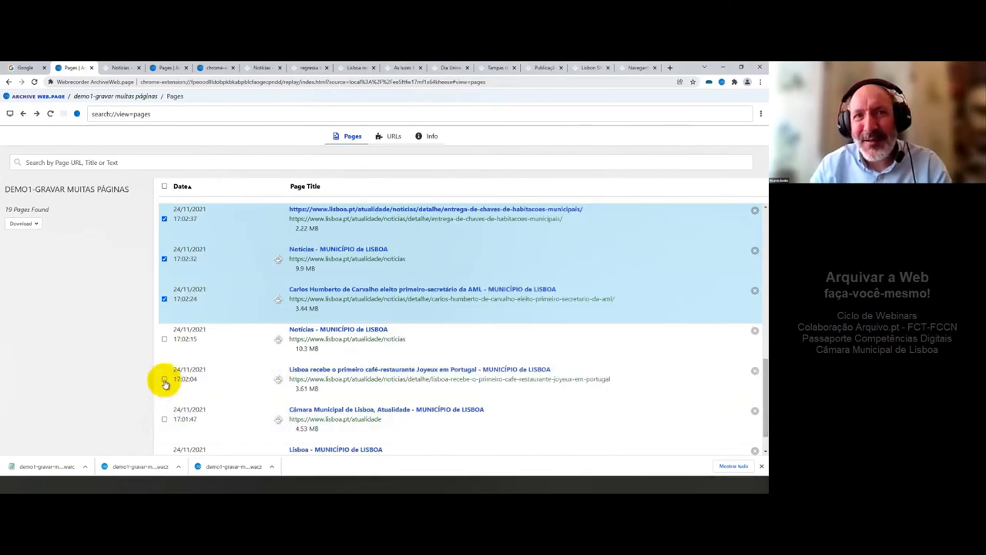
pyautogui.click(164, 380)
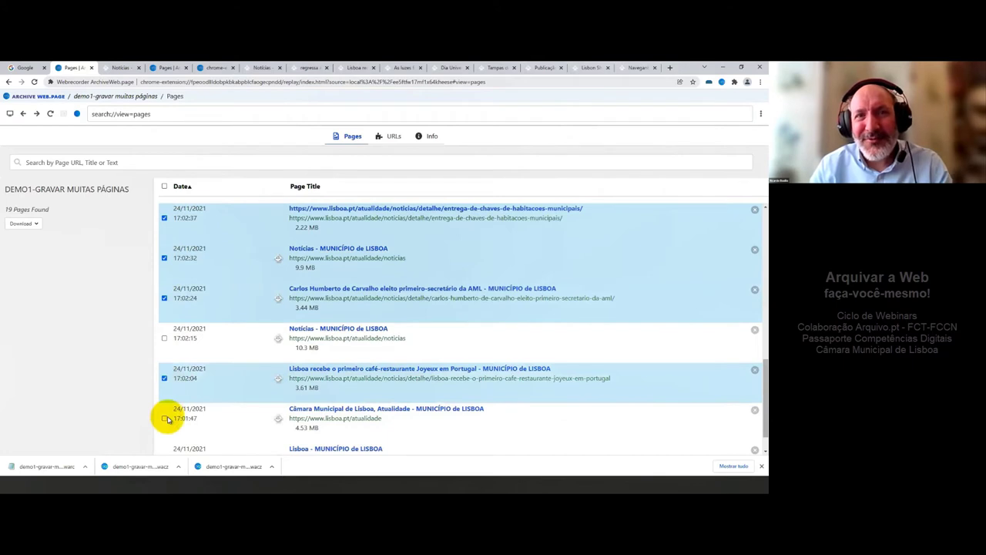
pyautogui.scroll(-1, 174, 401)
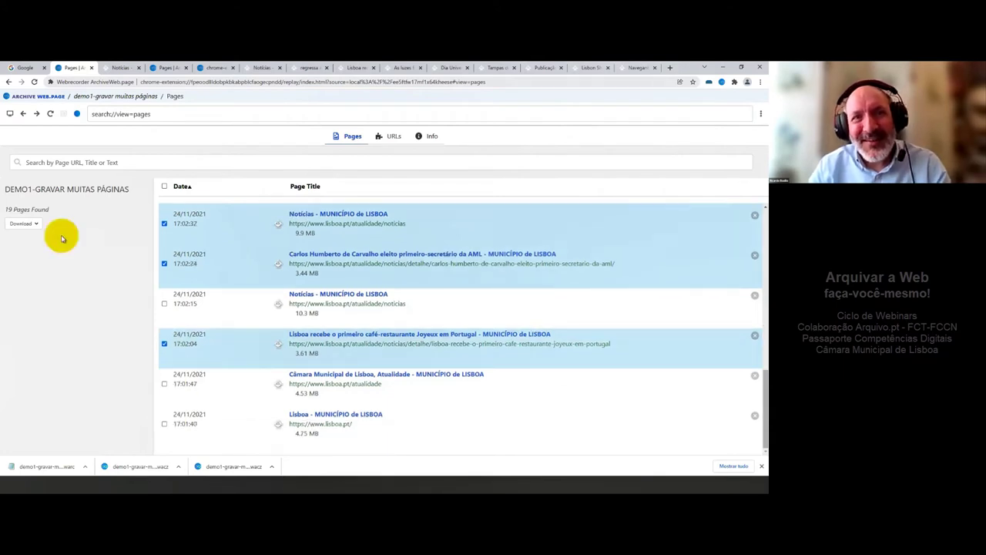
# Step: Download the selected pages as WACZ and save the file in the ArquivoWebLocal folder under the suggested name
pyautogui.click(36, 225)
pyautogui.click(38, 241)
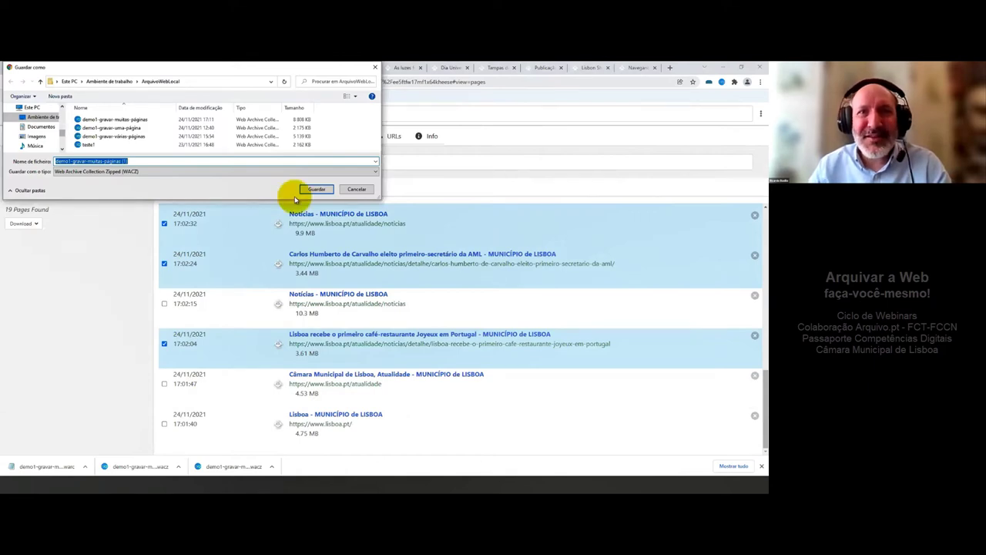
pyautogui.click(319, 190)
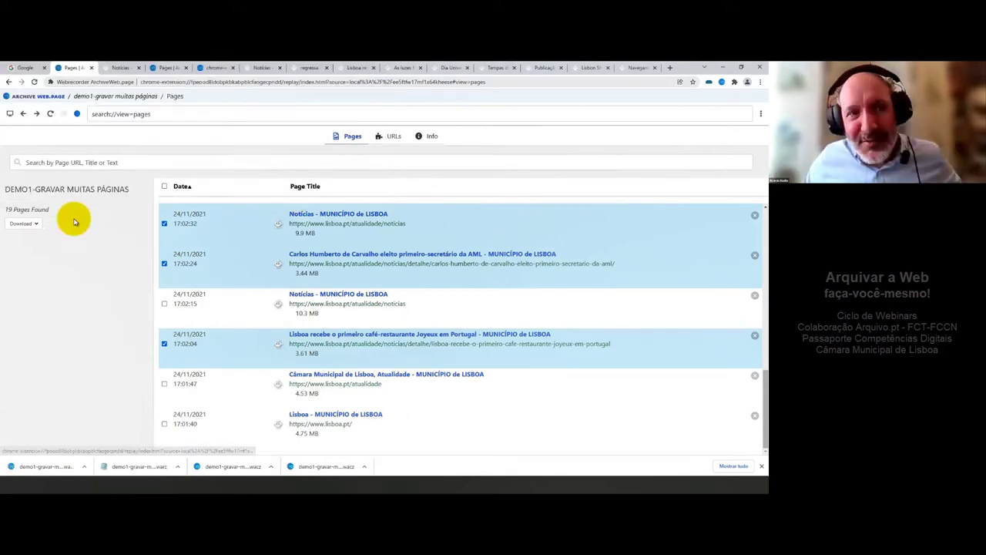
# Step: Download the same selected pages as WARC 1.1 and save the file locally
pyautogui.click(36, 224)
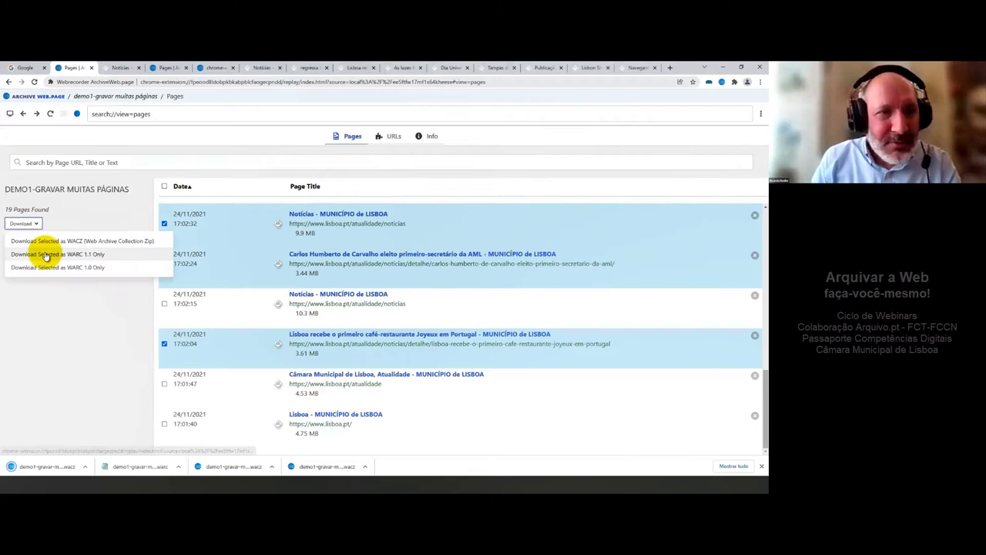
pyautogui.click(46, 254)
pyautogui.click(316, 189)
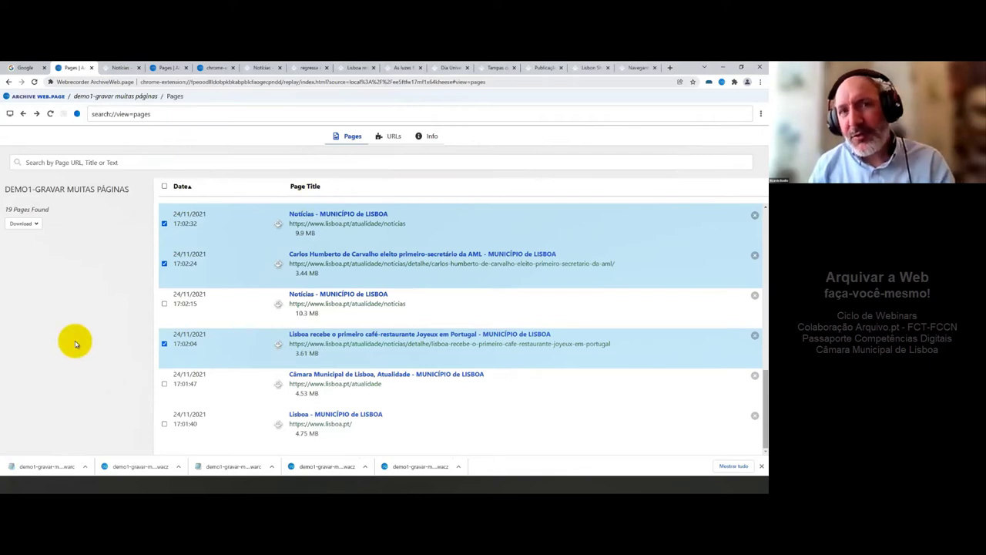
pyautogui.click(31, 97)
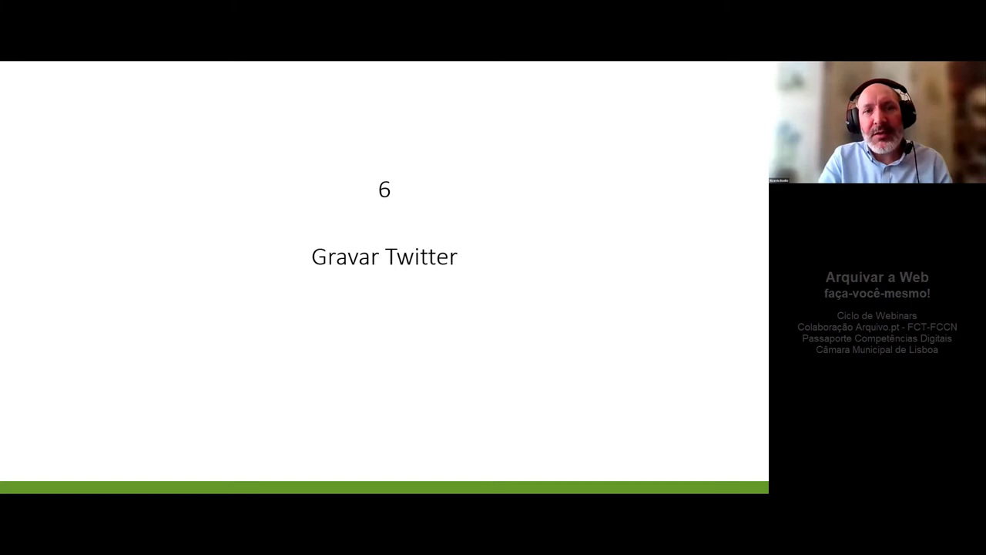
pyautogui.hotkey('alt', 'Tab')
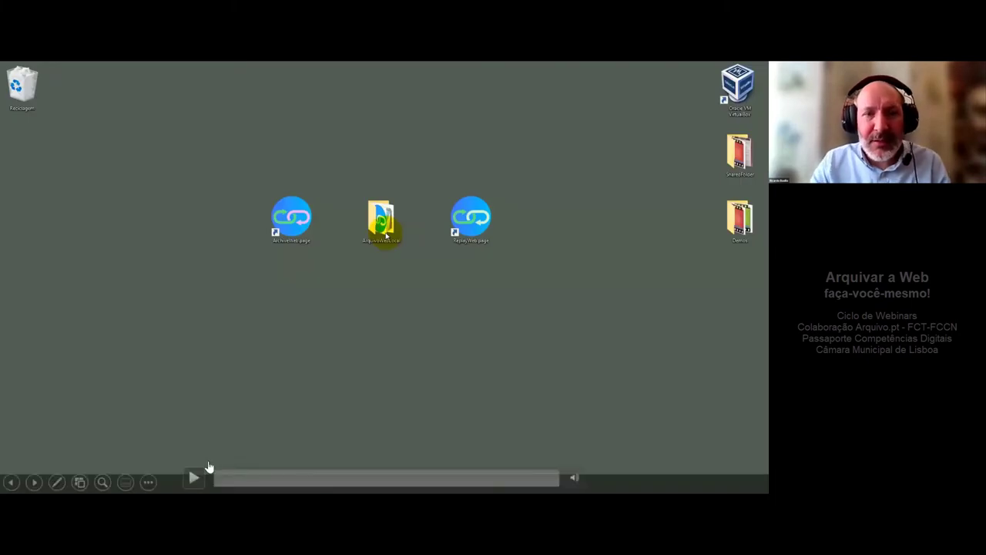
# Step: Record twitter.com/DigitalSkillsLX into the "demo2 -gravar-redes-sociais-Twitter" archive and start Autopilot to capture its tweets automatically
pyautogui.click(247, 350)
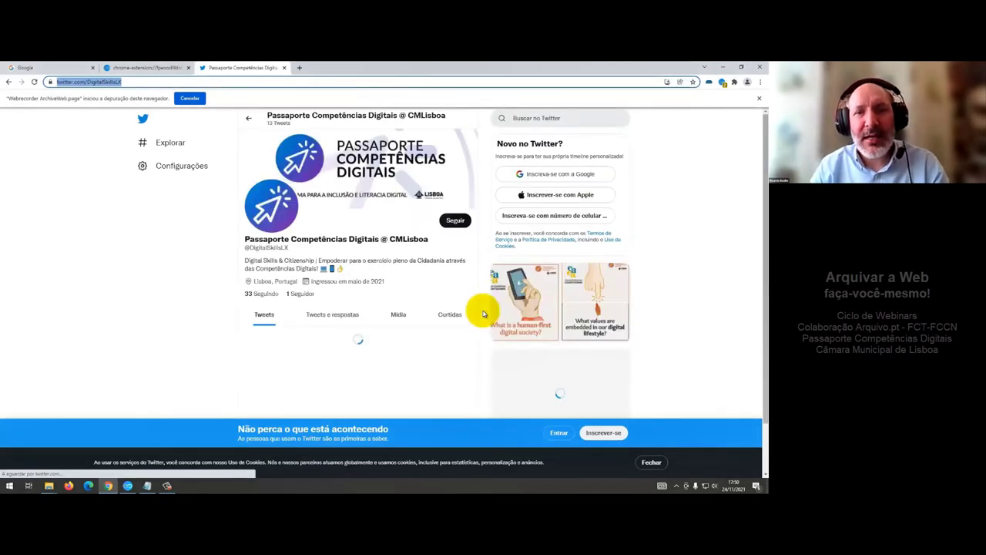
pyautogui.click(723, 83)
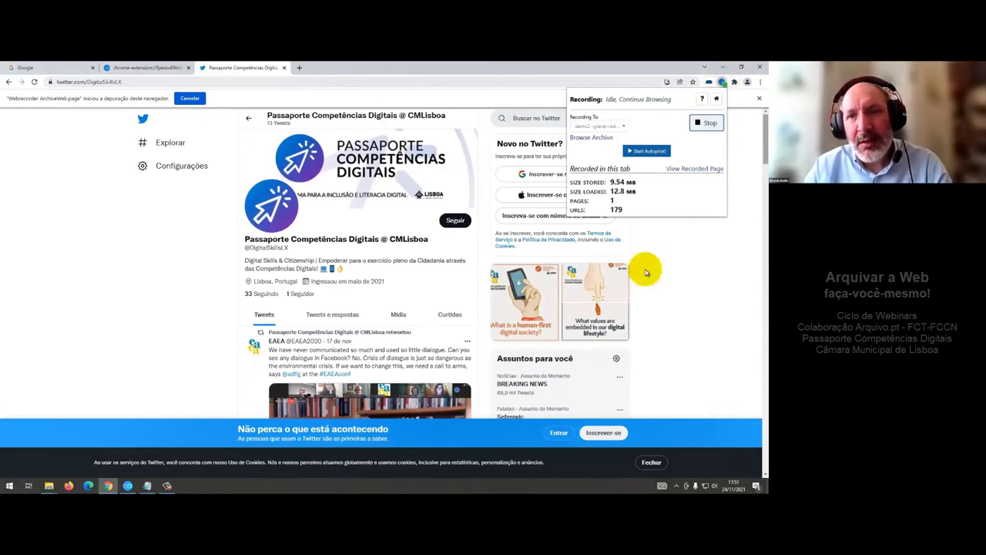
pyautogui.click(638, 152)
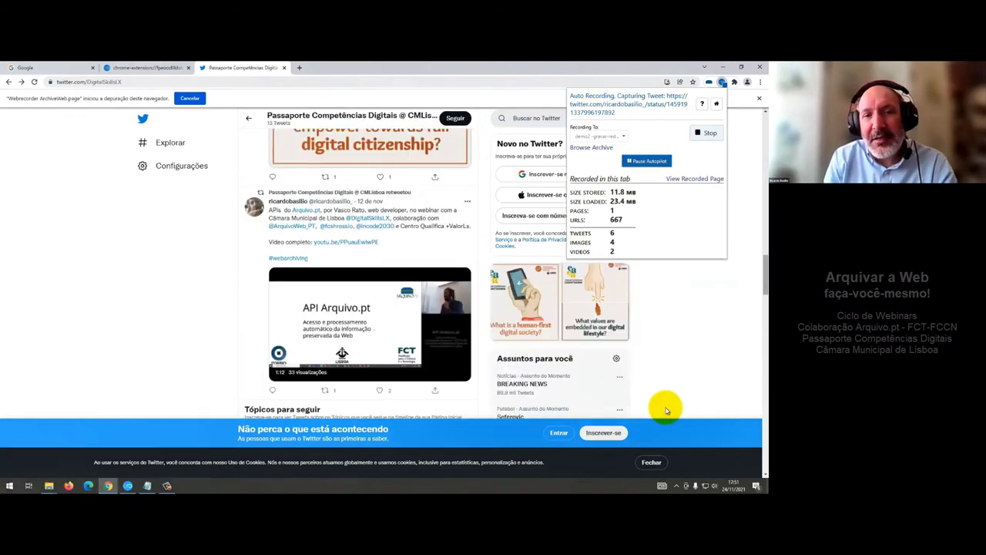
pyautogui.click(666, 411)
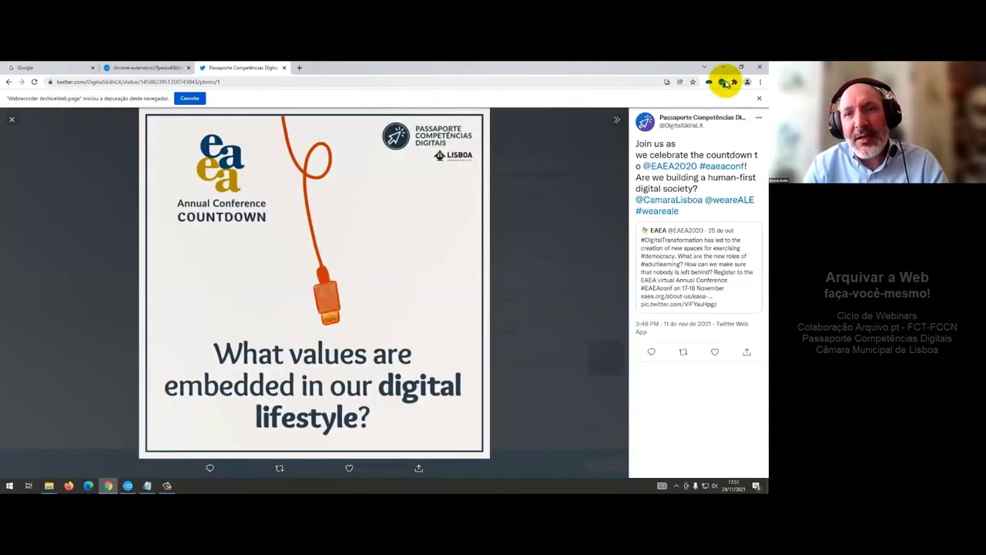
# Step: Pause Autopilot and open the ec.europa.eu/eusurvey link from the DigComp 2.2 tweet in a new tab
pyautogui.click(724, 82)
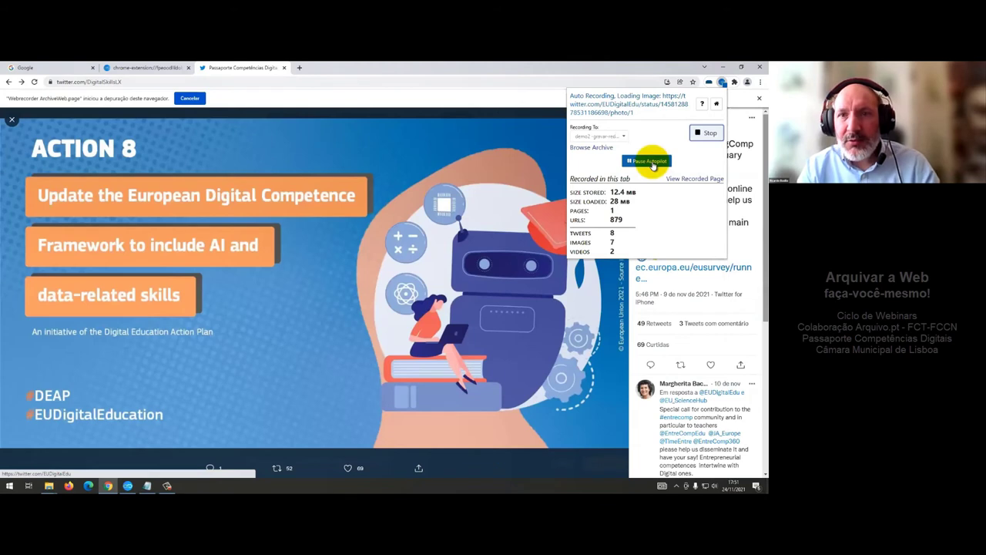
pyautogui.click(652, 162)
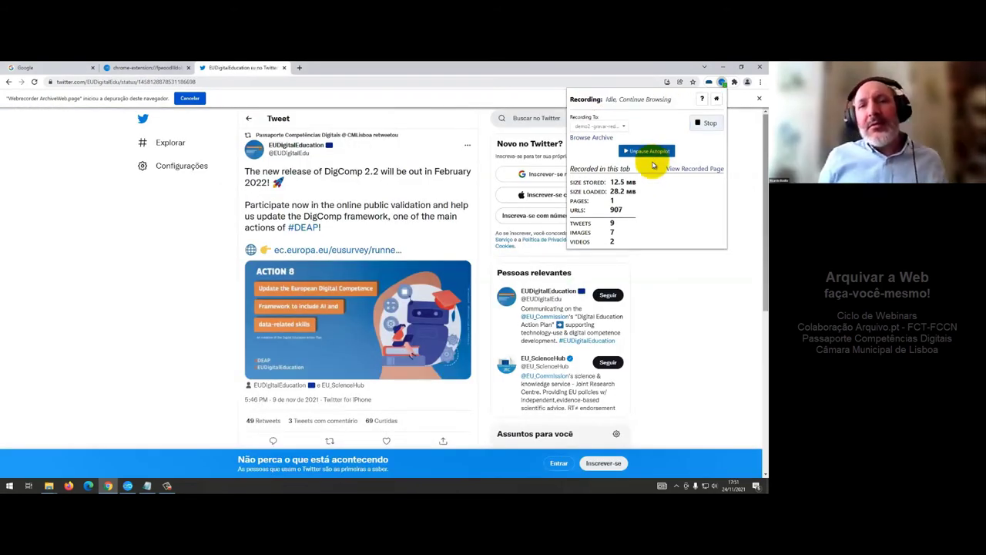
pyautogui.rightClick(297, 256)
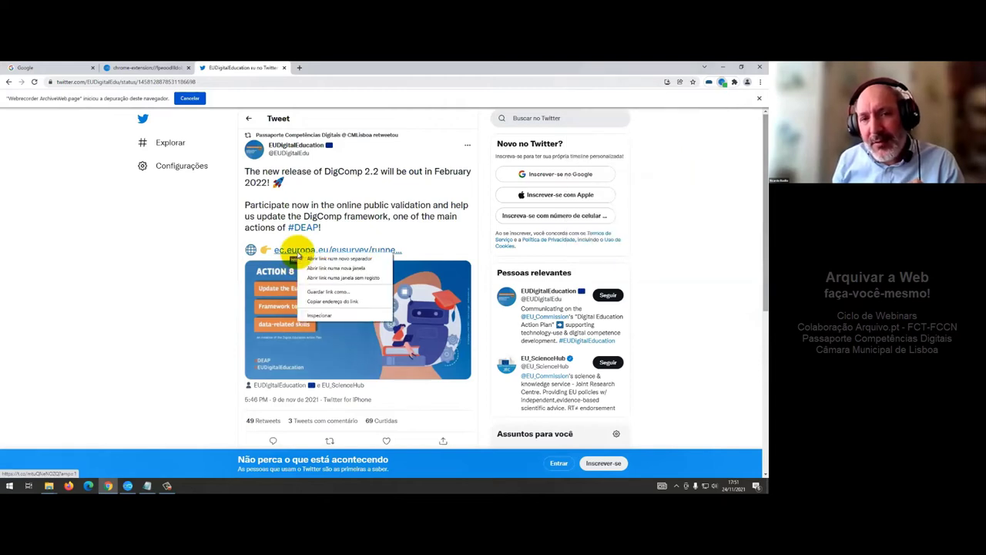
pyautogui.click(318, 259)
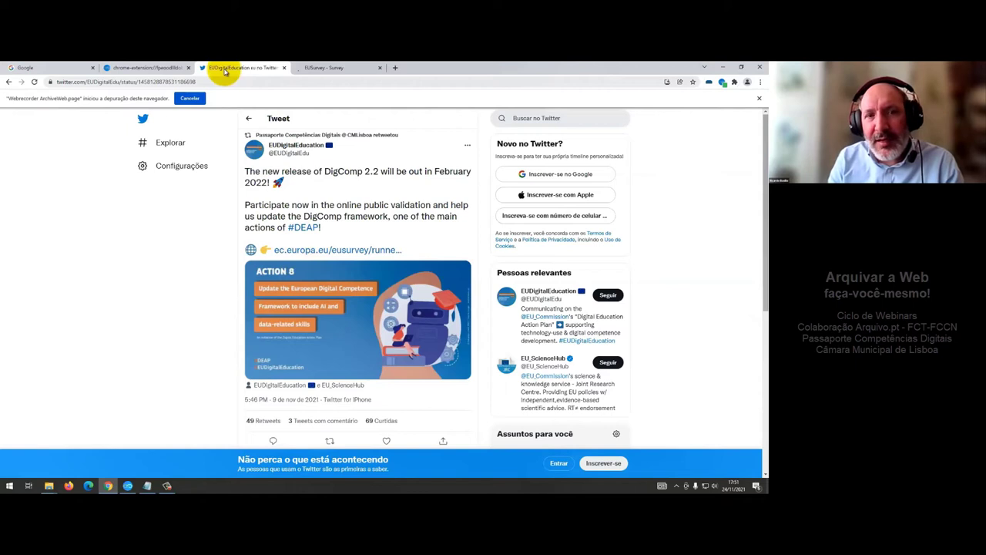
# Step: Resume Autopilot on the Twitter tab to capture more tweets, and stop the recording
pyautogui.click(723, 84)
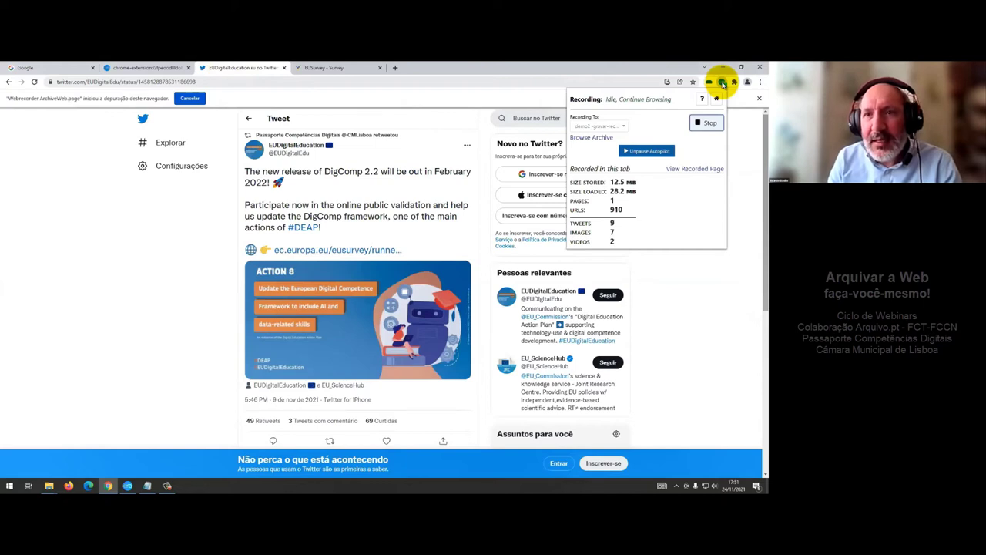
pyautogui.click(636, 153)
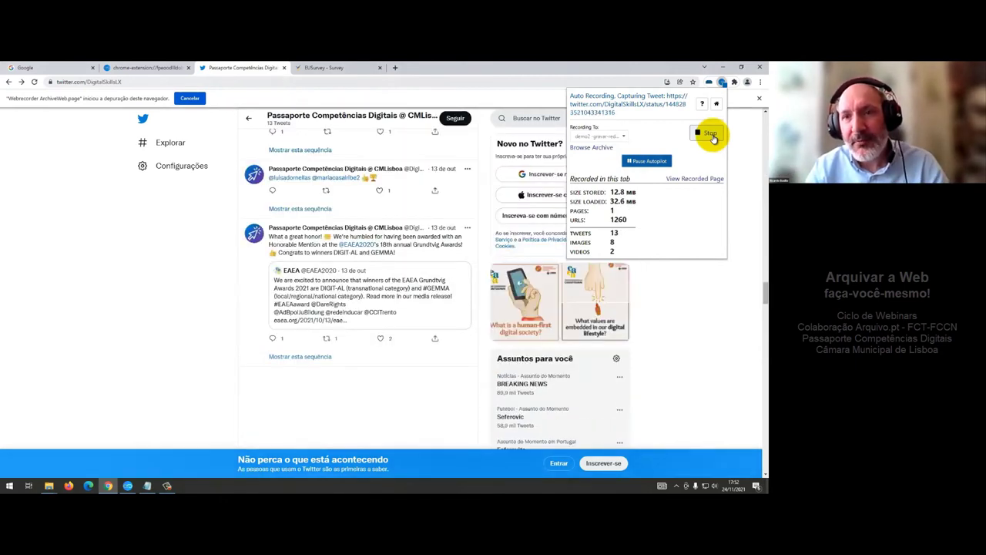
pyautogui.click(712, 136)
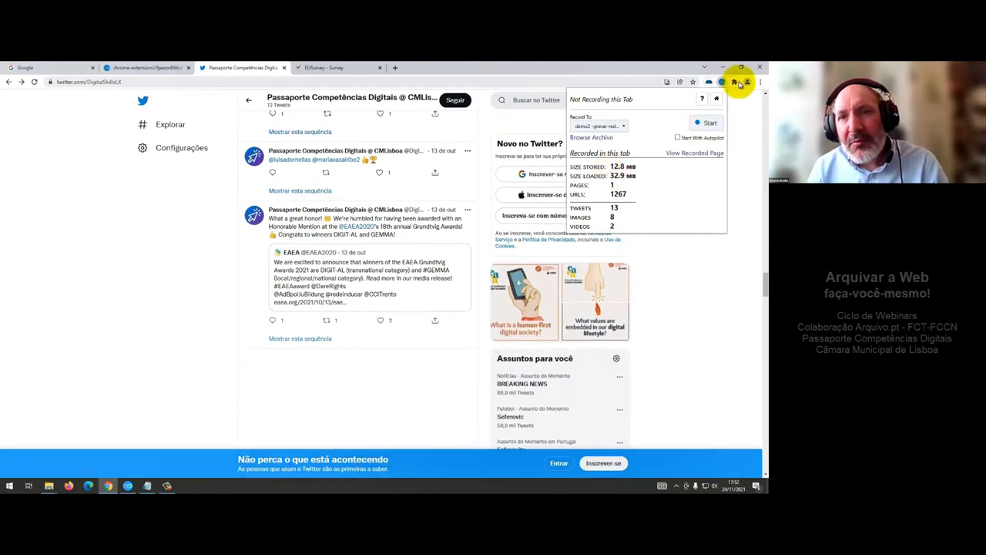
# Step: Open the page list of the "demo2 -gravar-redes-sociais-Twitter" archive from the list of web archives
pyautogui.click(717, 92)
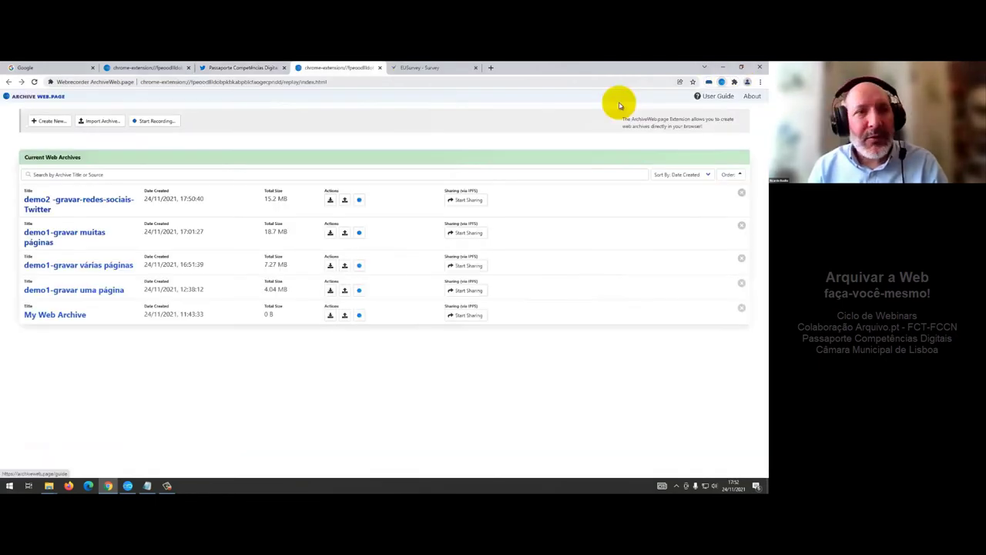
pyautogui.click(62, 200)
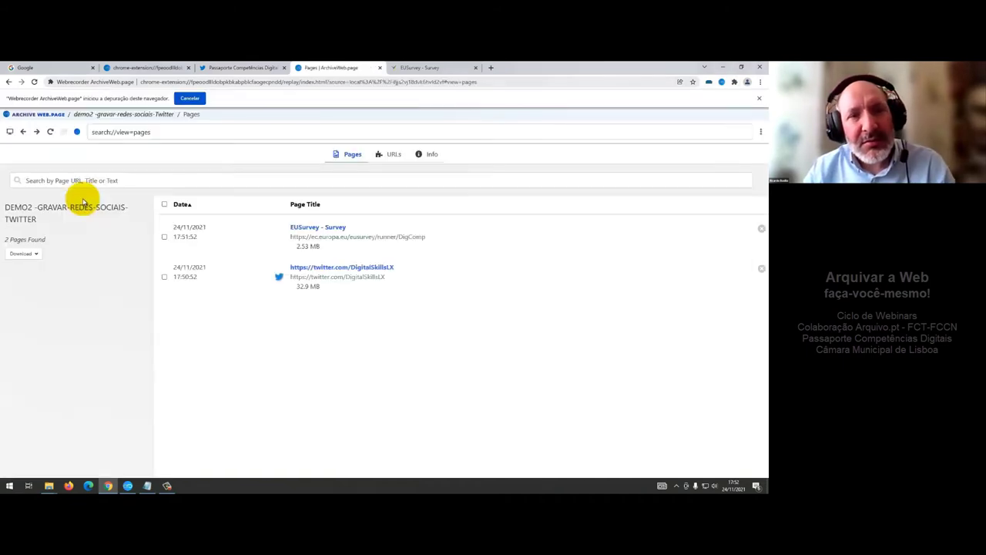
# Step: Replay the archived twitter.com/DigitalSkillsLX page and review its captured tweets down to those from October
pyautogui.click(308, 277)
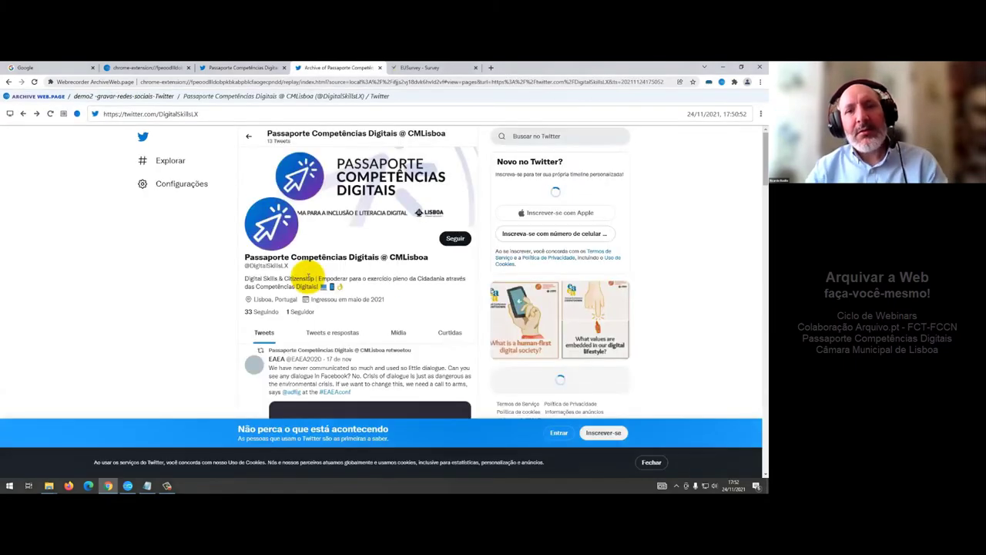
pyautogui.scroll(-3, 683, 199)
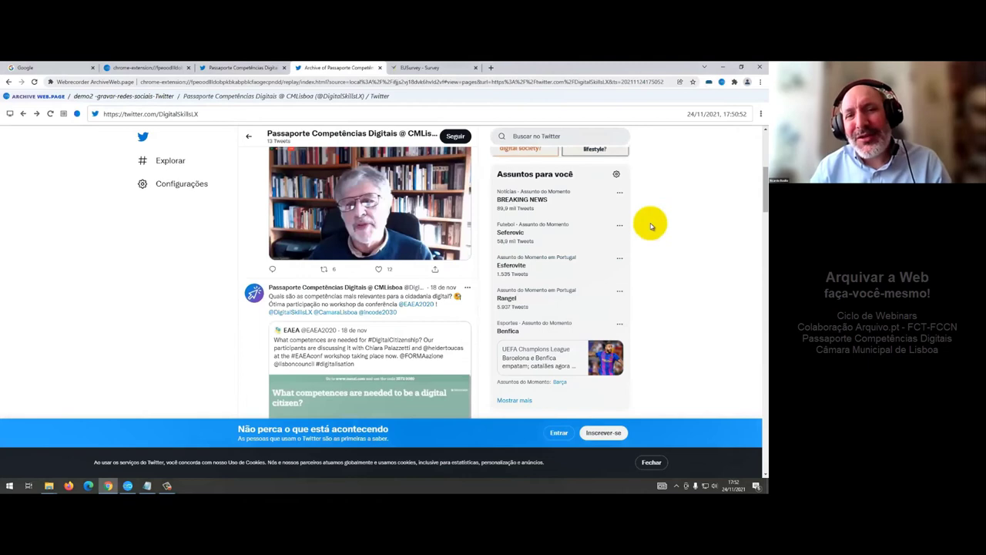
pyautogui.scroll(-1, 652, 226)
pyautogui.scroll(-3, 643, 243)
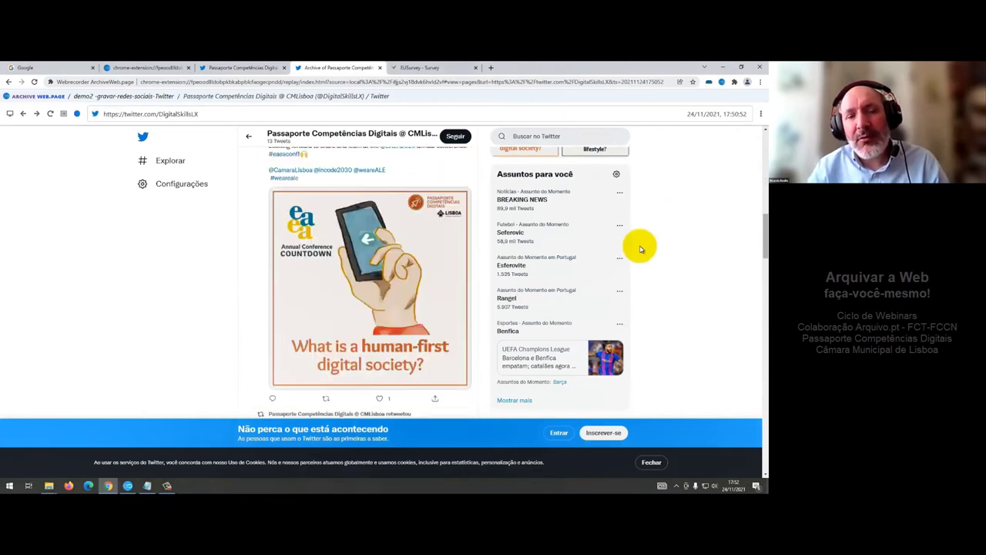
pyautogui.scroll(-3, 640, 248)
pyautogui.scroll(-3, 641, 248)
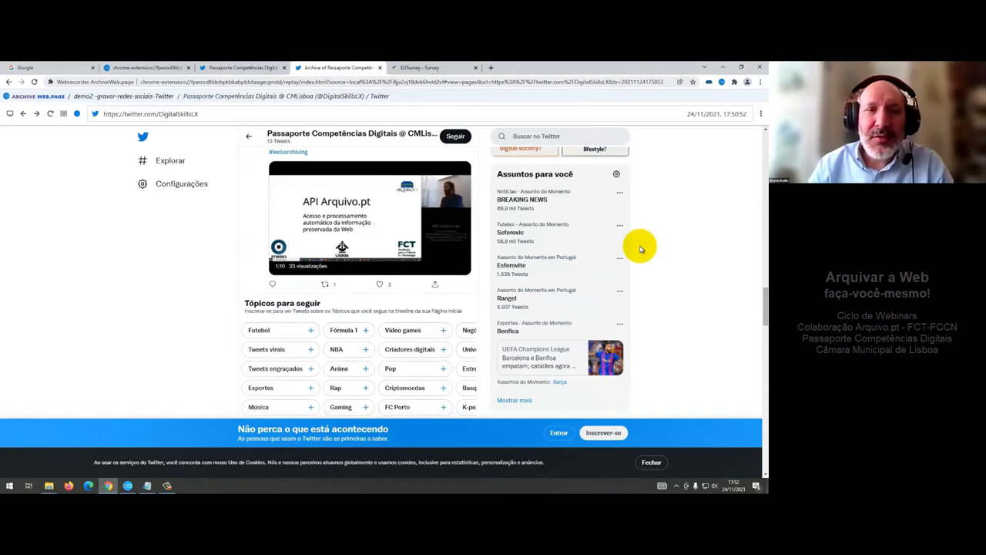
pyautogui.scroll(-3, 640, 248)
pyautogui.scroll(-3, 641, 248)
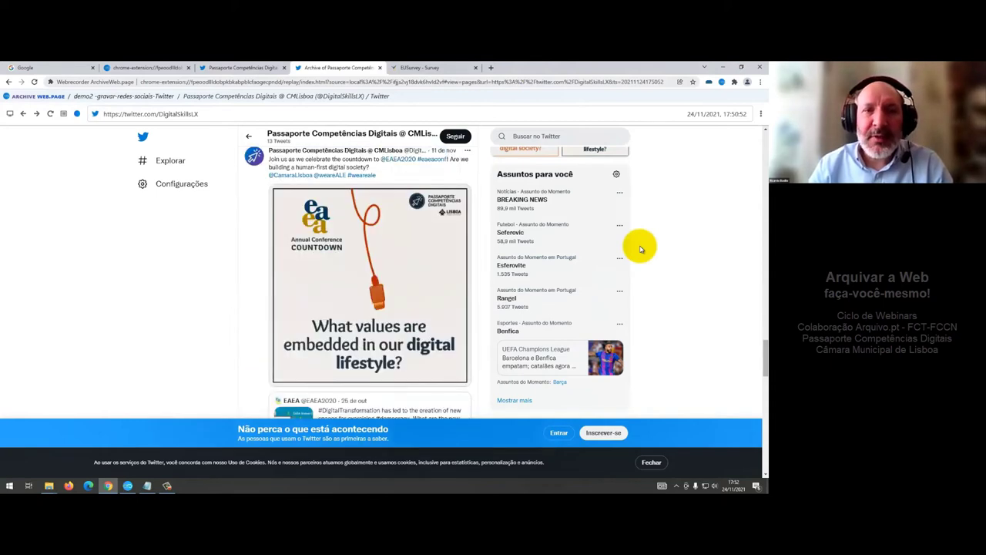
pyautogui.scroll(-3, 640, 248)
pyautogui.scroll(-3, 640, 248)
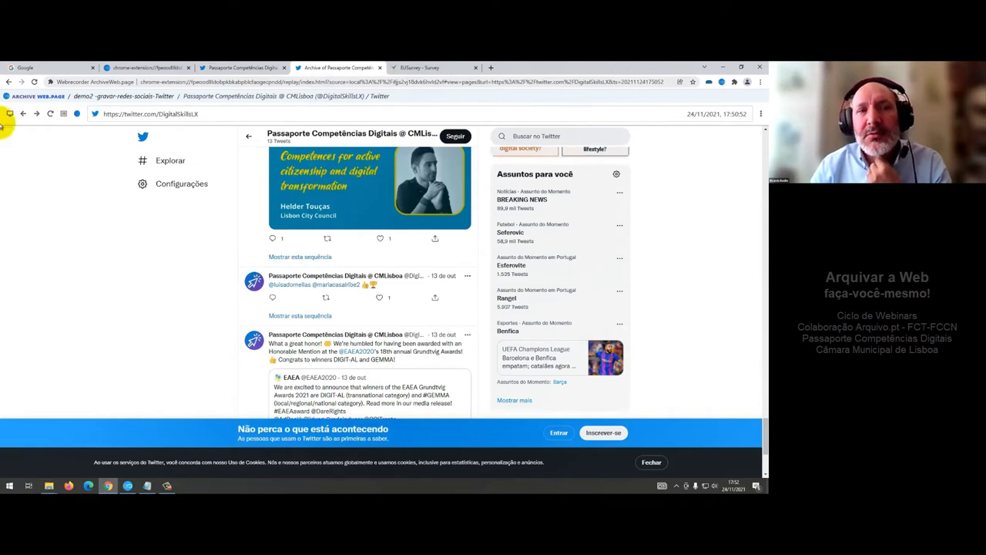
# Step: Download the whole "demo2 -gravar-redes-sociais-Twitter" archive as WACZ, saving it as demo2--gravar-redes-sociais-twitter in the ArquivoWebLocal folder
pyautogui.click(14, 96)
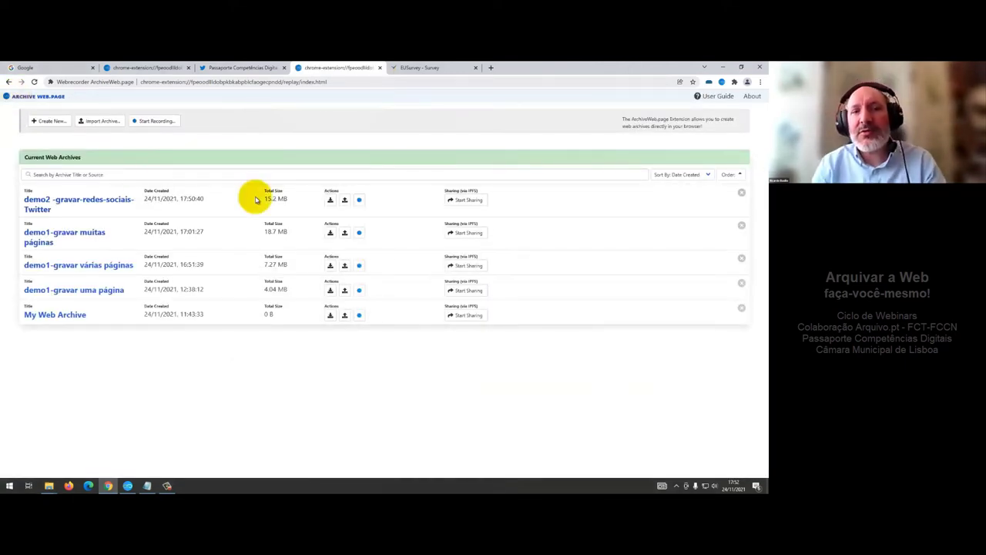
pyautogui.click(78, 201)
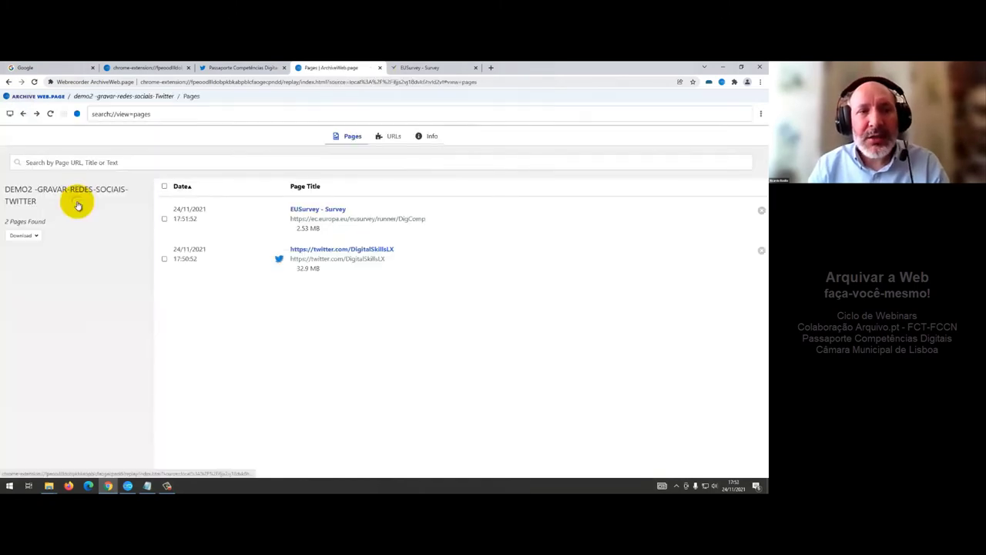
pyautogui.click(30, 235)
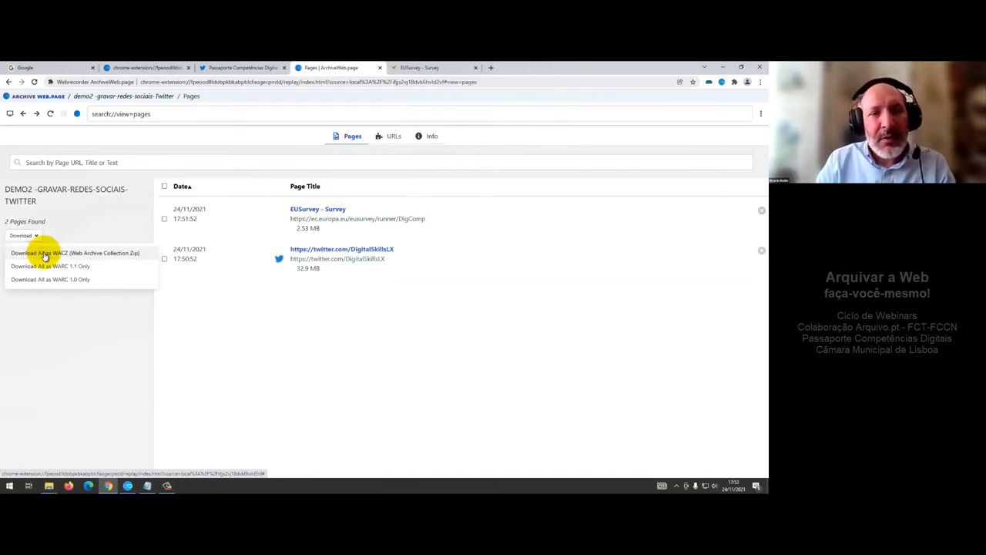
pyautogui.click(44, 254)
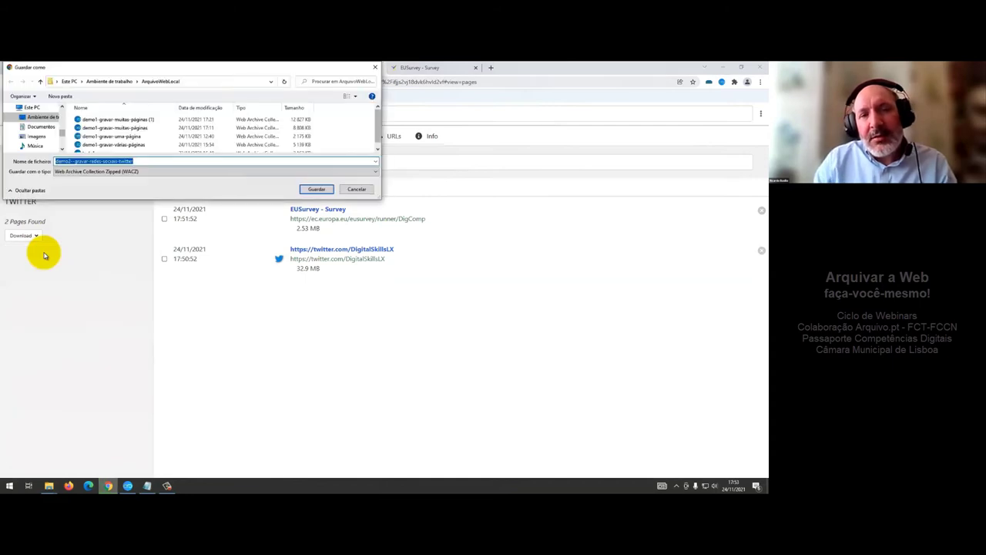
pyautogui.click(319, 190)
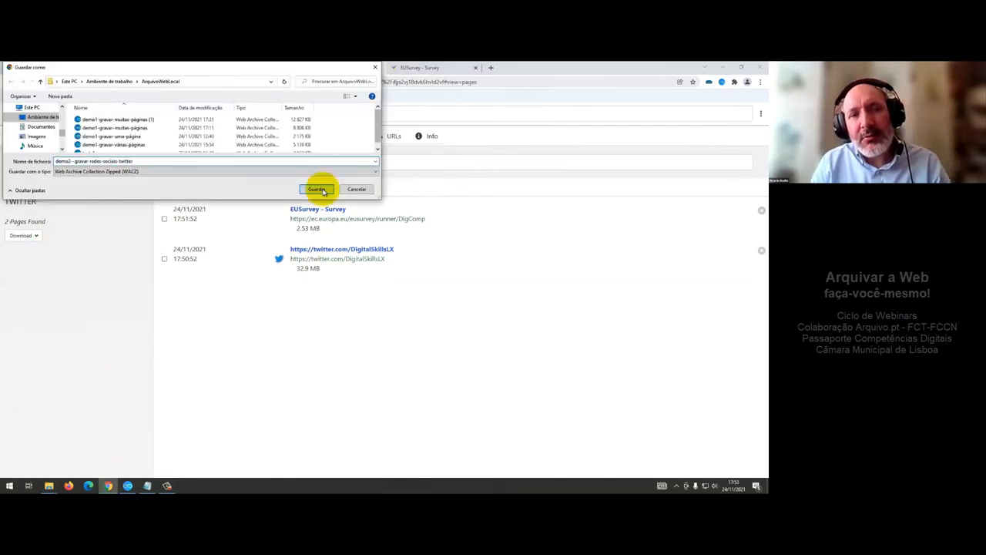
pyautogui.click(29, 235)
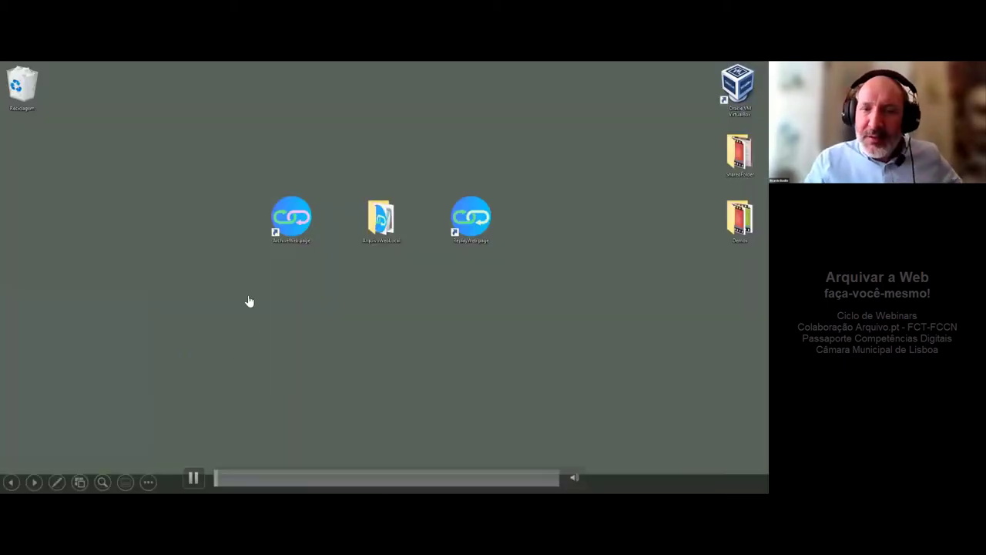
pyautogui.press('Right')
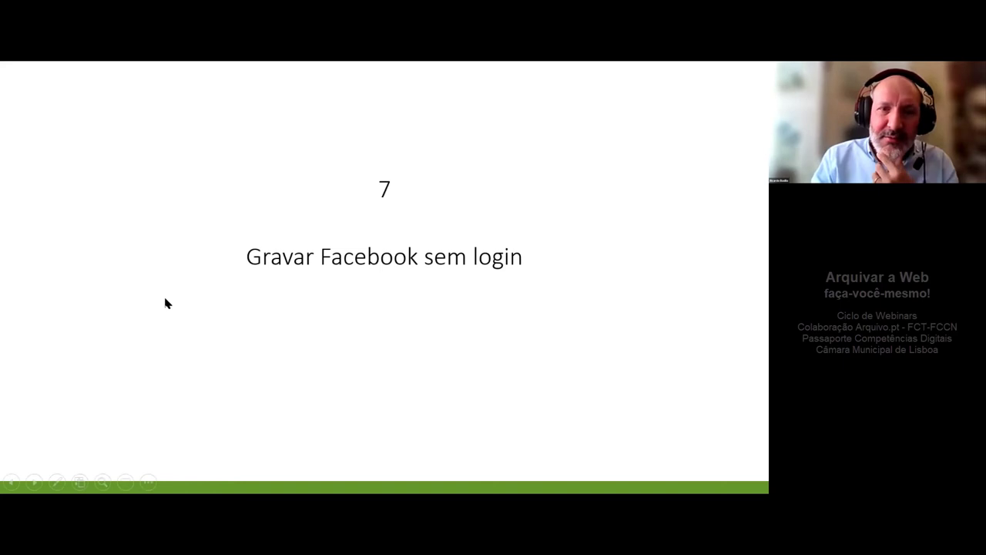
pyautogui.click(164, 302)
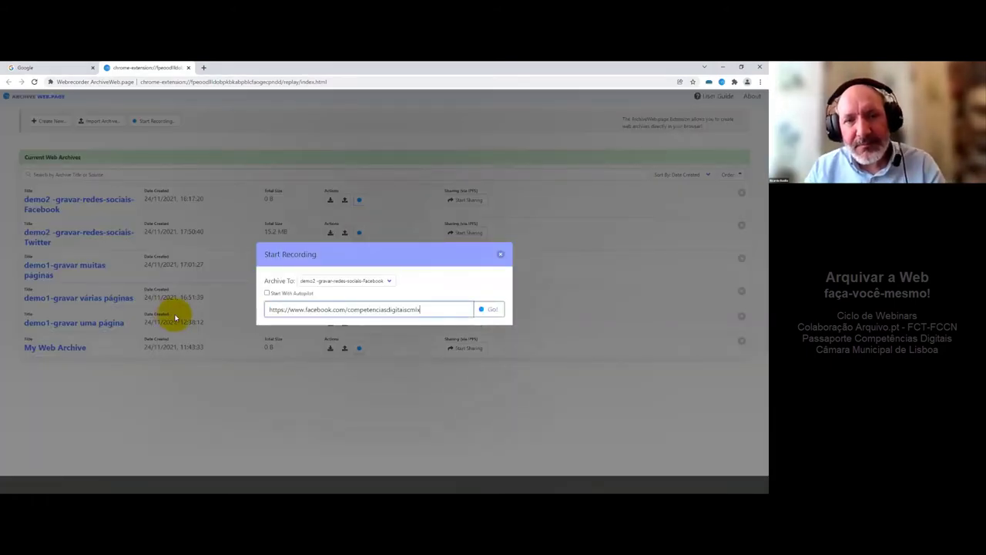
pyautogui.click(489, 312)
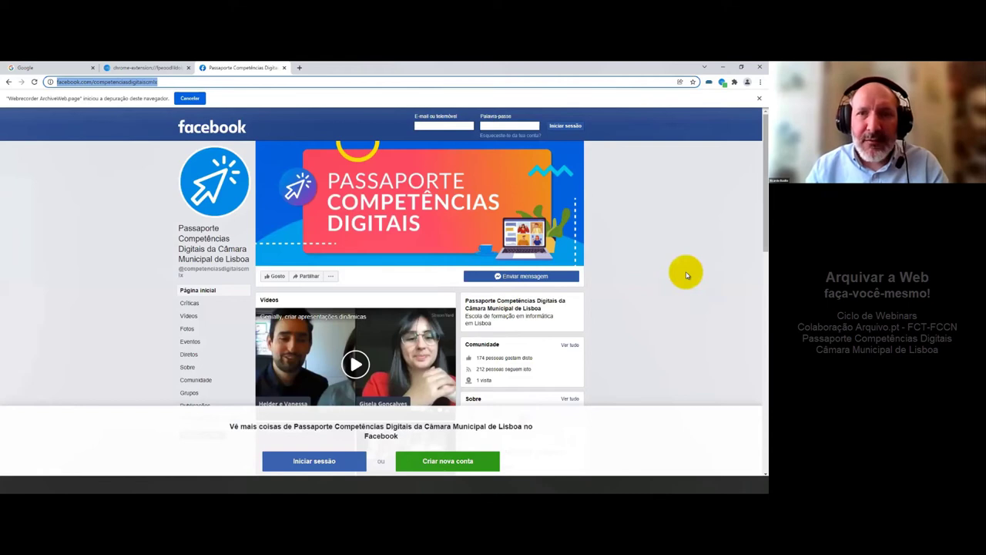
pyautogui.click(723, 81)
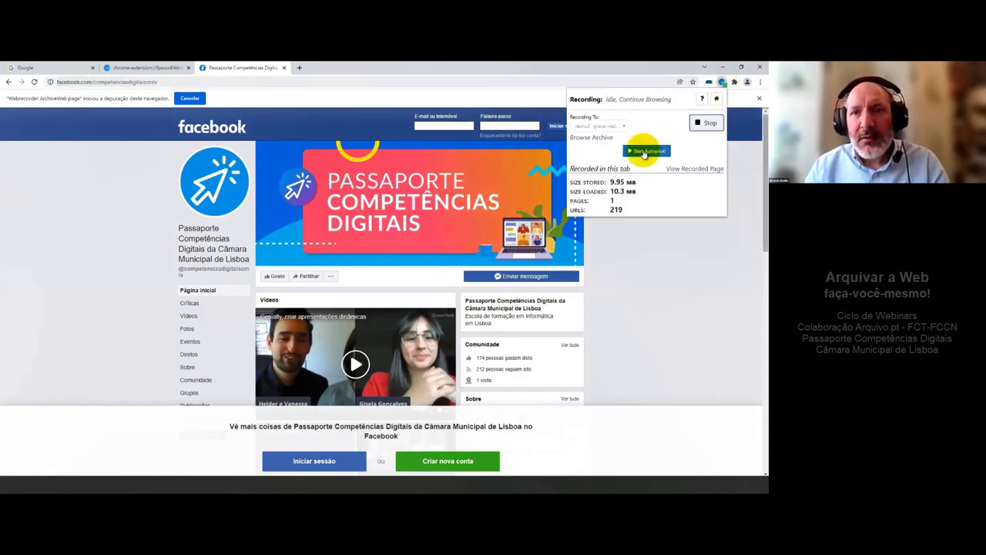
pyautogui.click(685, 259)
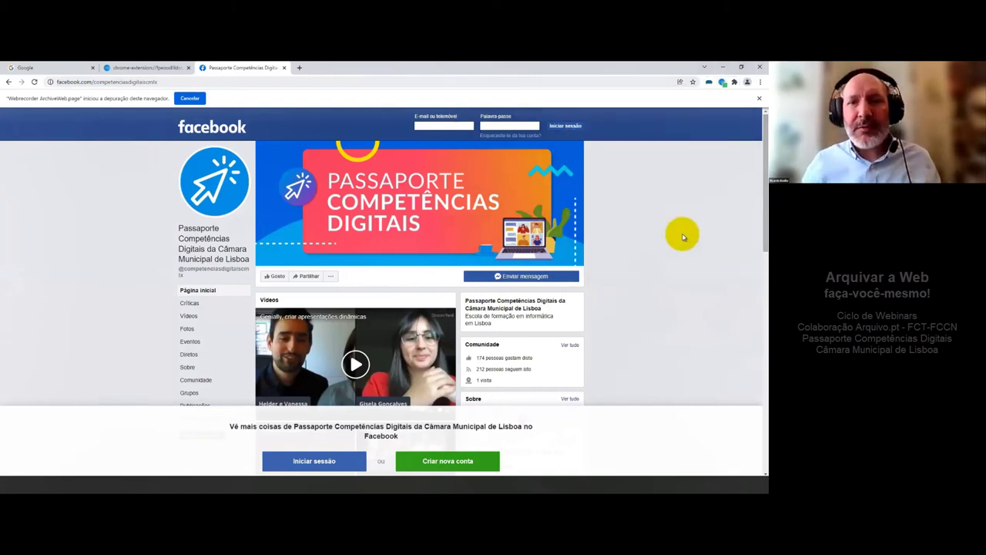
# Step: Capture the Facebook page's photos, videos and posts manually by loading its timeline back to the July posts
pyautogui.scroll(-1, 659, 273)
pyautogui.scroll(-3, 635, 308)
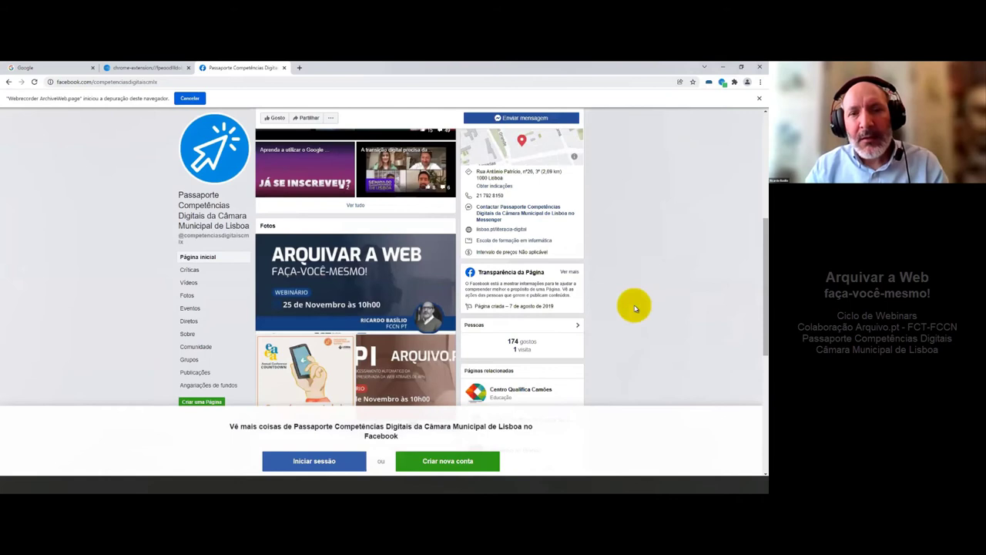
pyautogui.scroll(-2, 635, 308)
pyautogui.scroll(-3, 635, 309)
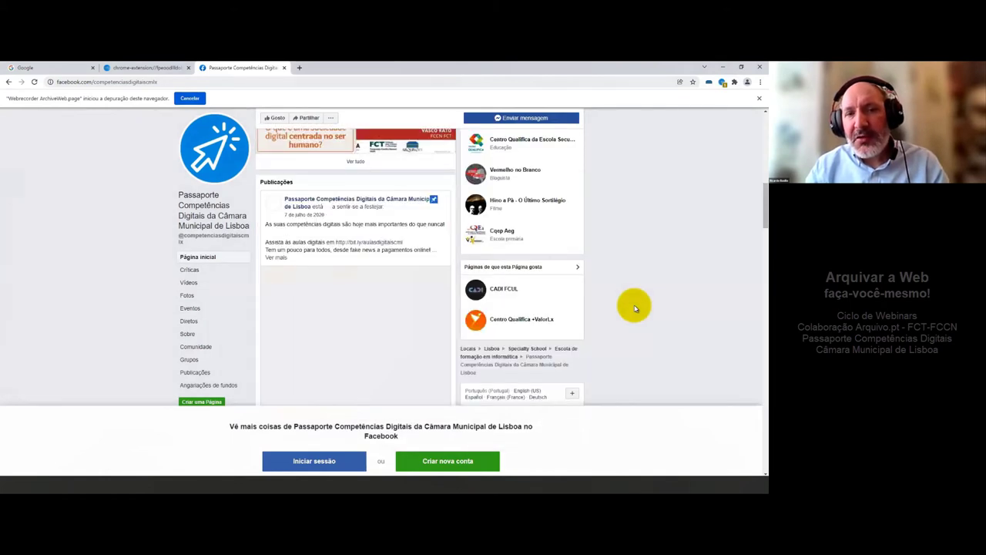
pyautogui.scroll(-1, 635, 309)
pyautogui.scroll(-2, 635, 308)
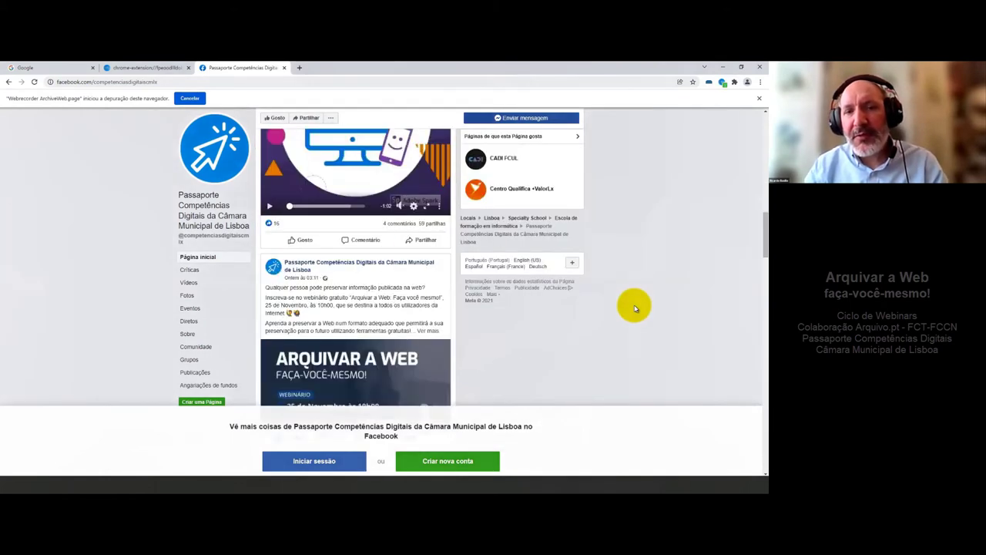
pyautogui.scroll(-2, 636, 308)
pyautogui.scroll(-3, 635, 309)
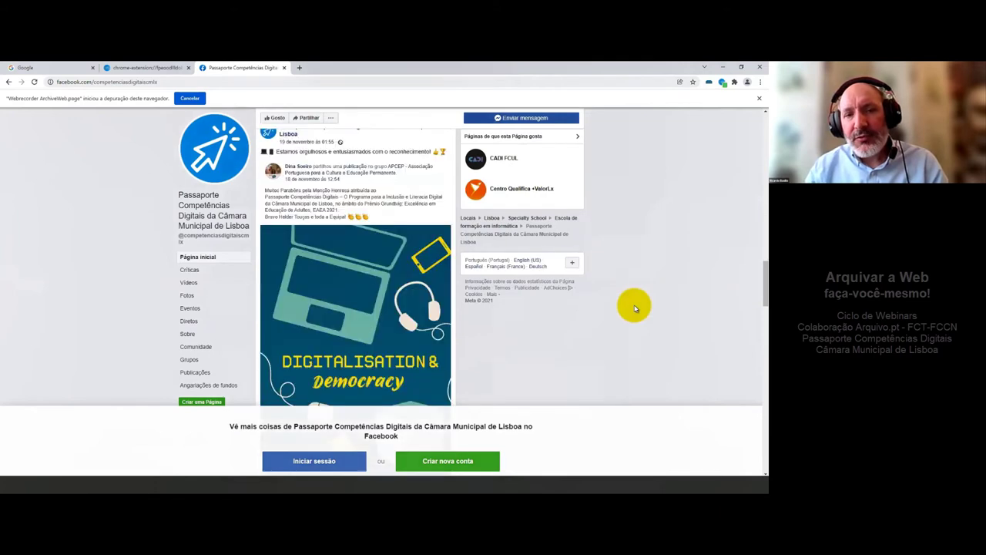
pyautogui.scroll(-3, 635, 309)
pyautogui.scroll(-2, 635, 308)
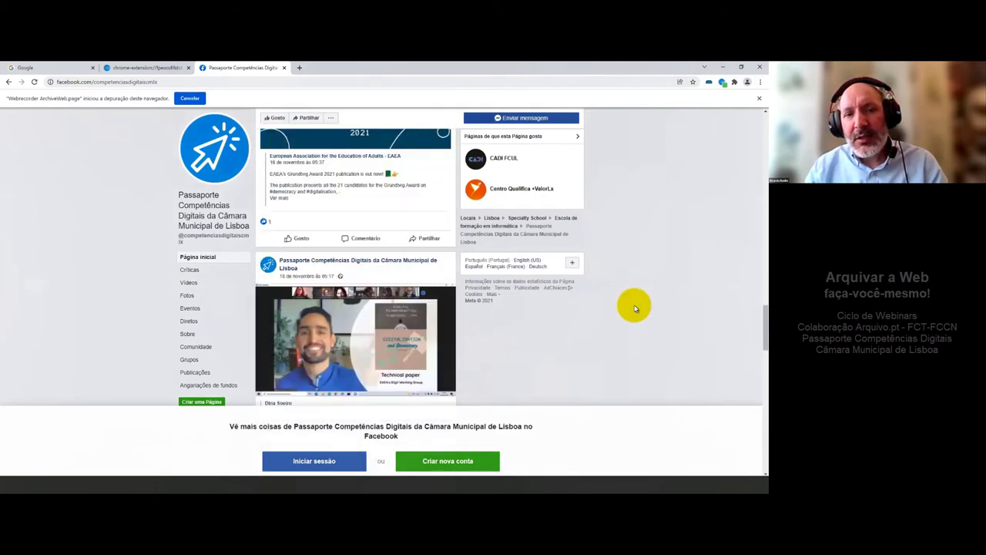
pyautogui.scroll(-1, 635, 309)
pyautogui.scroll(-2, 635, 308)
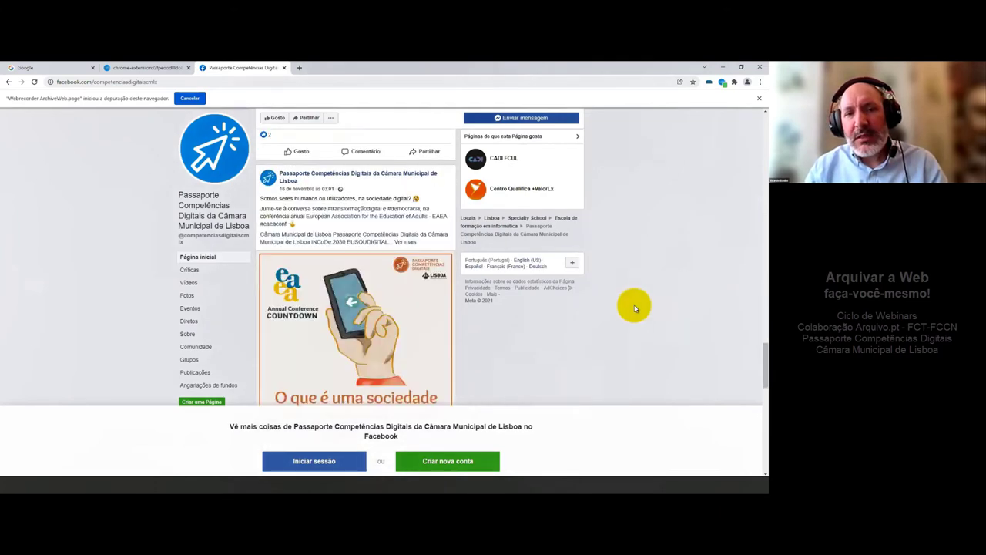
pyautogui.scroll(-3, 635, 308)
pyautogui.scroll(-4, 634, 309)
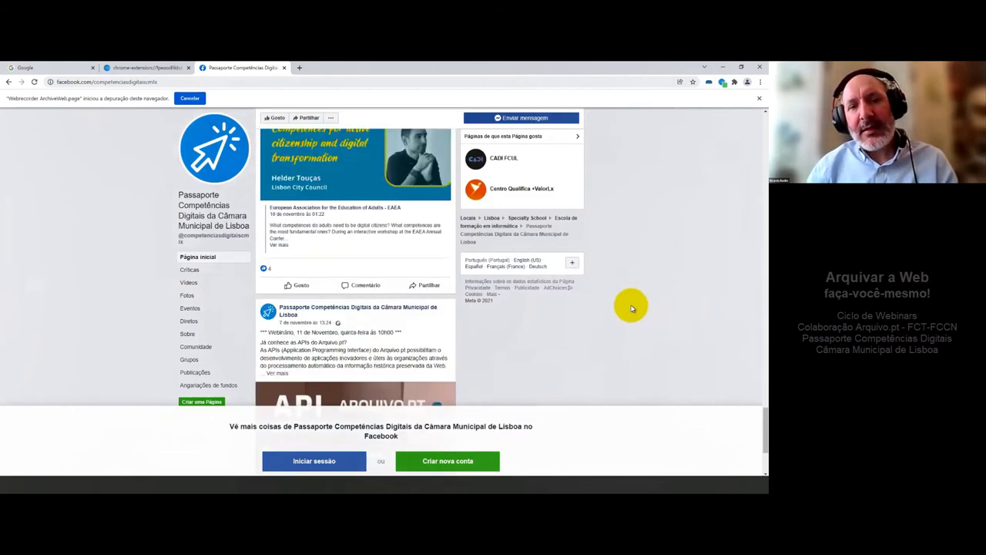
pyautogui.scroll(-2, 632, 308)
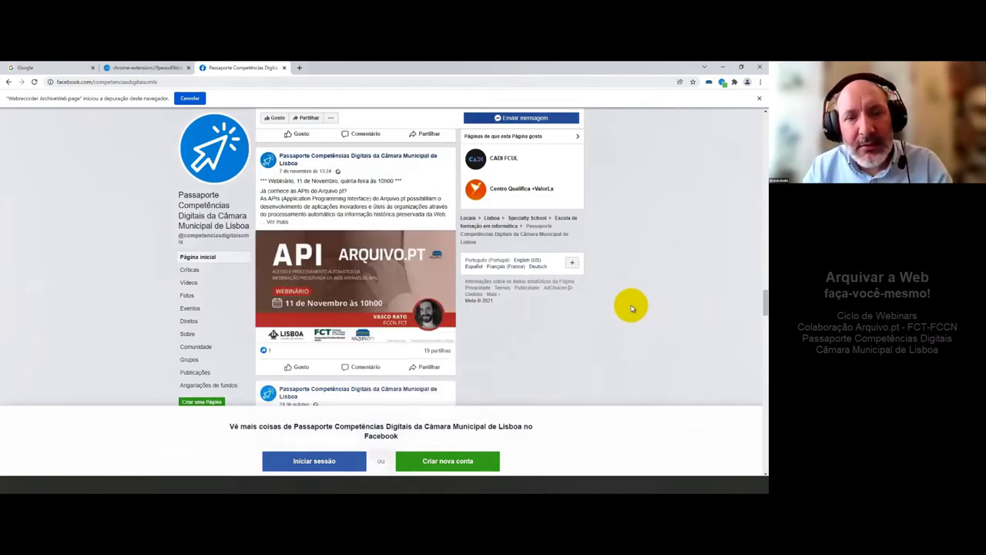
pyautogui.scroll(-3, 630, 308)
pyautogui.scroll(-4, 628, 309)
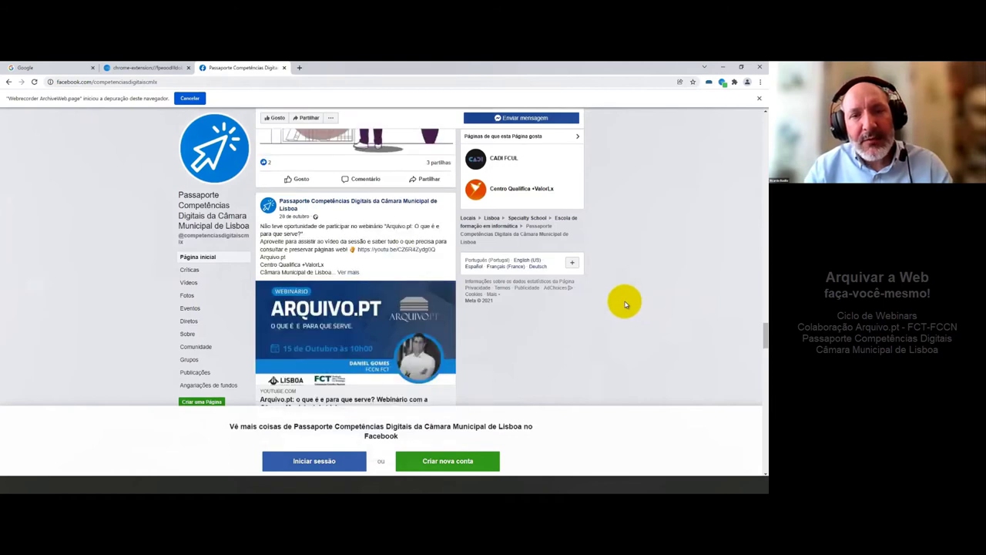
pyautogui.scroll(-3, 626, 304)
pyautogui.scroll(-2, 624, 305)
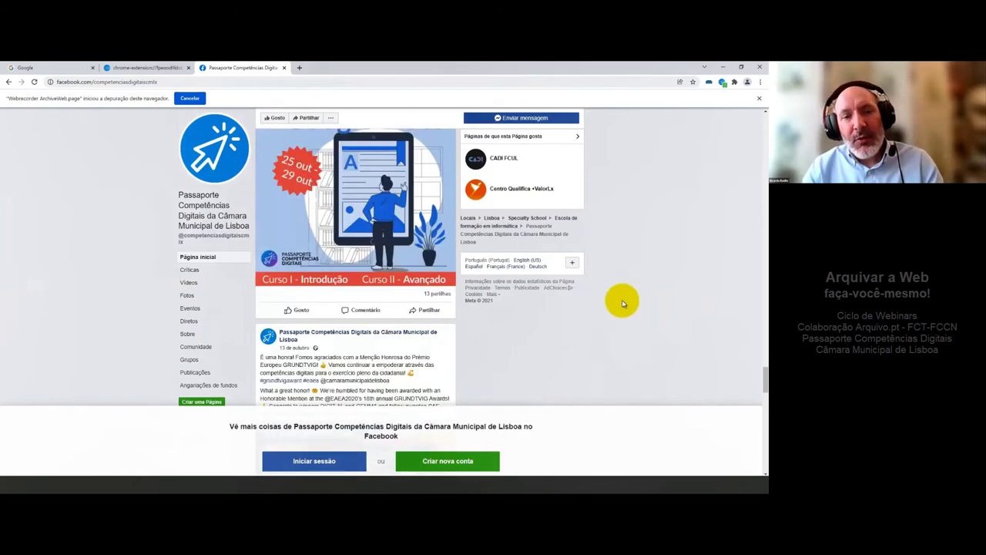
pyautogui.scroll(-2, 623, 303)
pyautogui.scroll(-3, 622, 303)
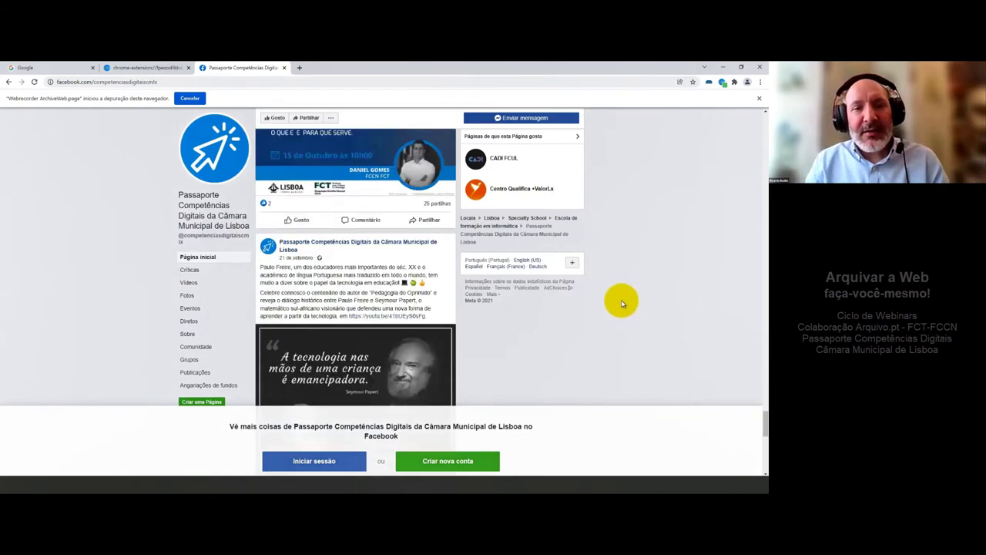
pyautogui.scroll(-3, 623, 303)
pyautogui.scroll(-3, 623, 303)
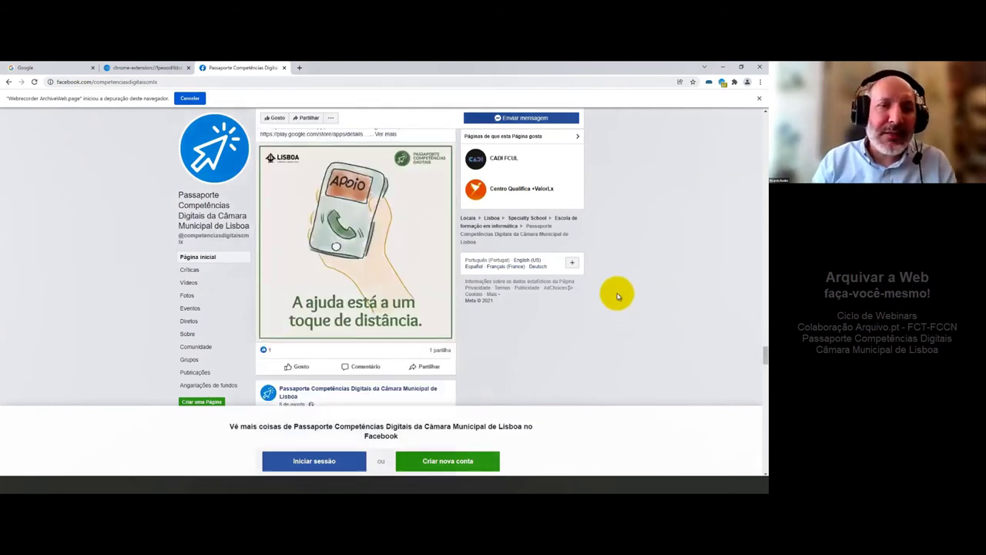
pyautogui.scroll(-3, 618, 297)
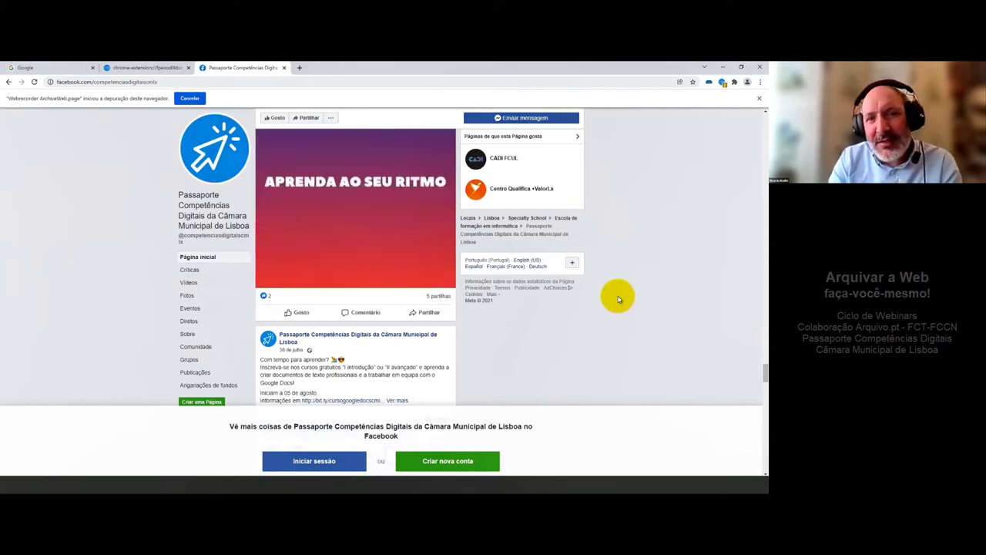
# Step: Check the recorded size and URL count, and continue manually capturing the Facebook timeline back to the May posts
pyautogui.click(723, 82)
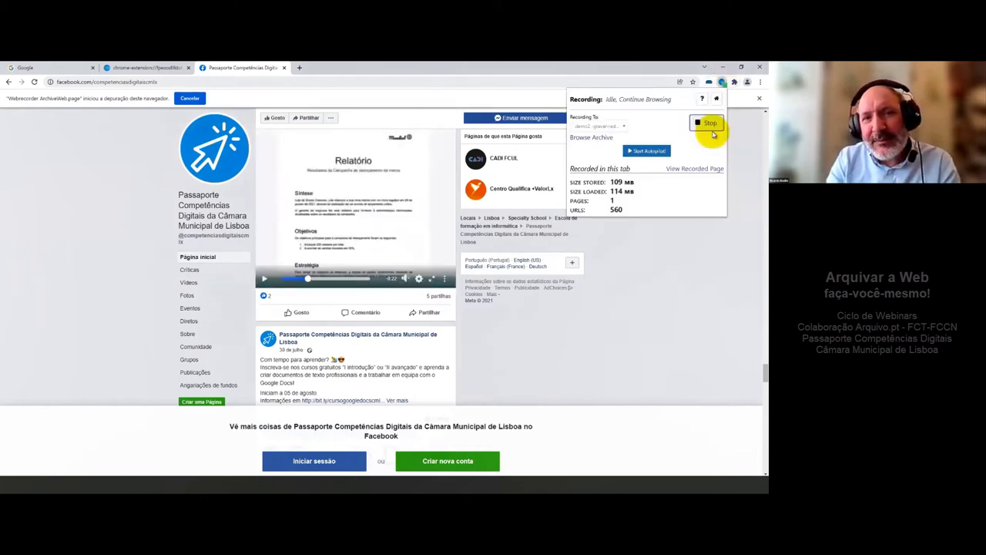
pyautogui.click(652, 287)
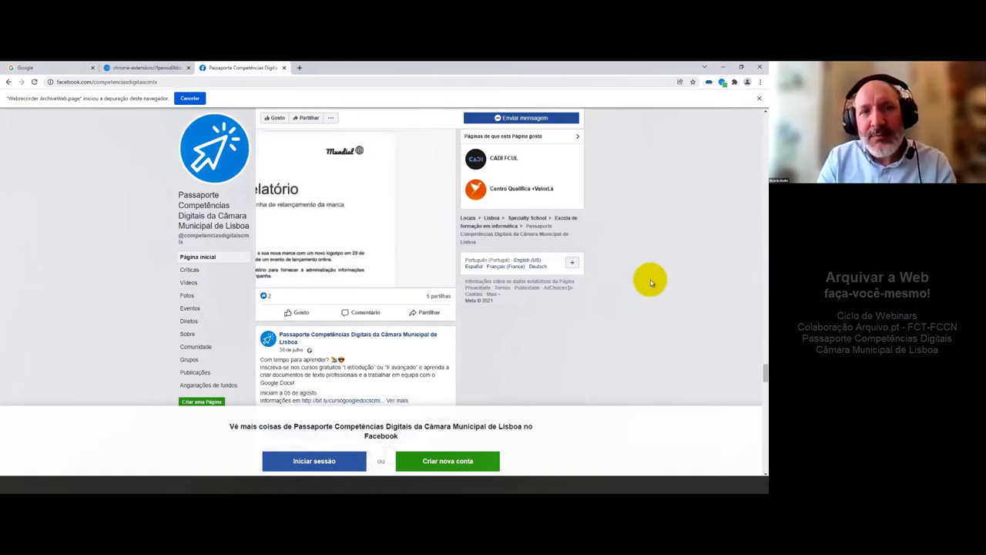
pyautogui.scroll(-2, 651, 282)
pyautogui.scroll(-4, 651, 283)
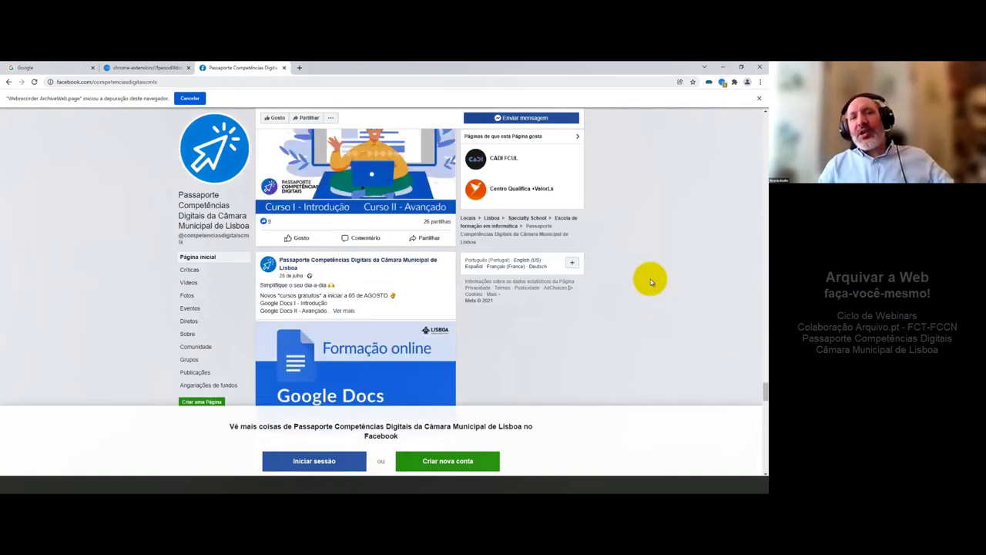
pyautogui.scroll(-5, 651, 282)
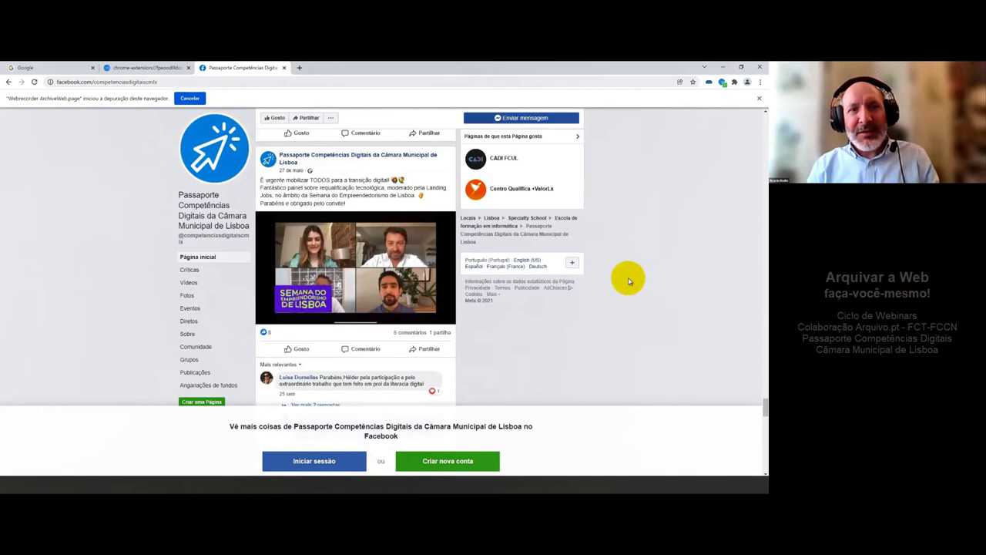
pyautogui.scroll(-3, 628, 281)
pyautogui.scroll(-3, 628, 283)
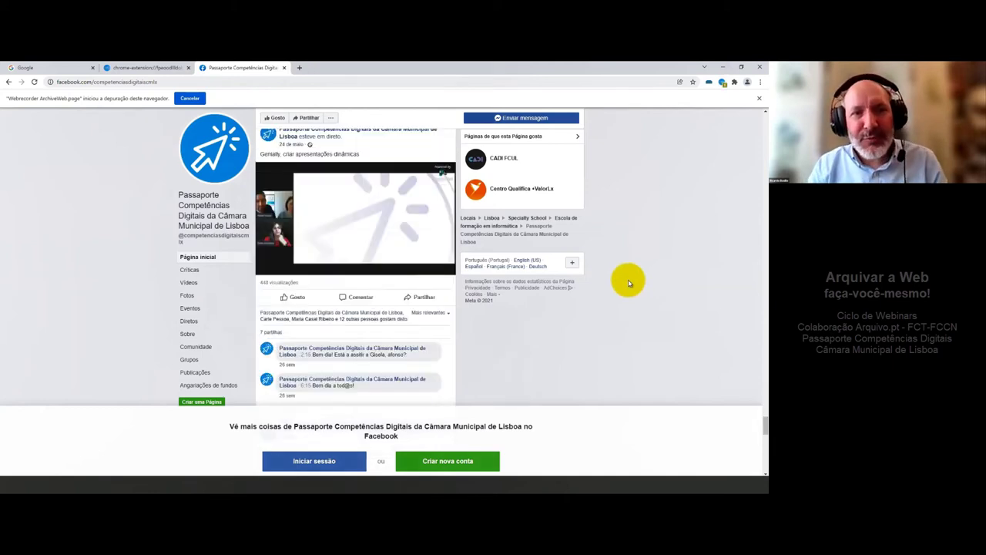
# Step: Load the Facebook timeline back to the 21 May post, check the recording status, and stop the recording
pyautogui.scroll(-3, 629, 283)
pyautogui.scroll(-1, 628, 282)
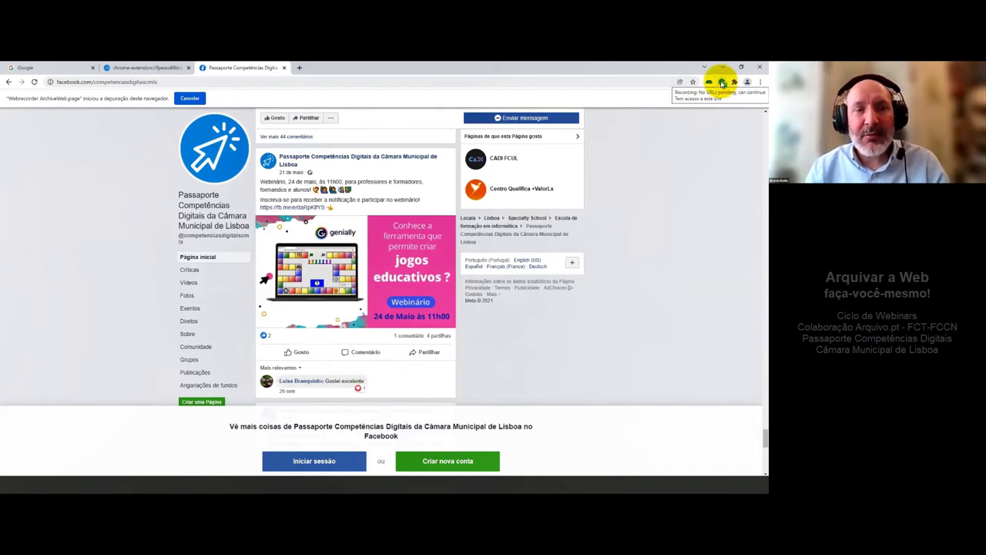
pyautogui.click(722, 83)
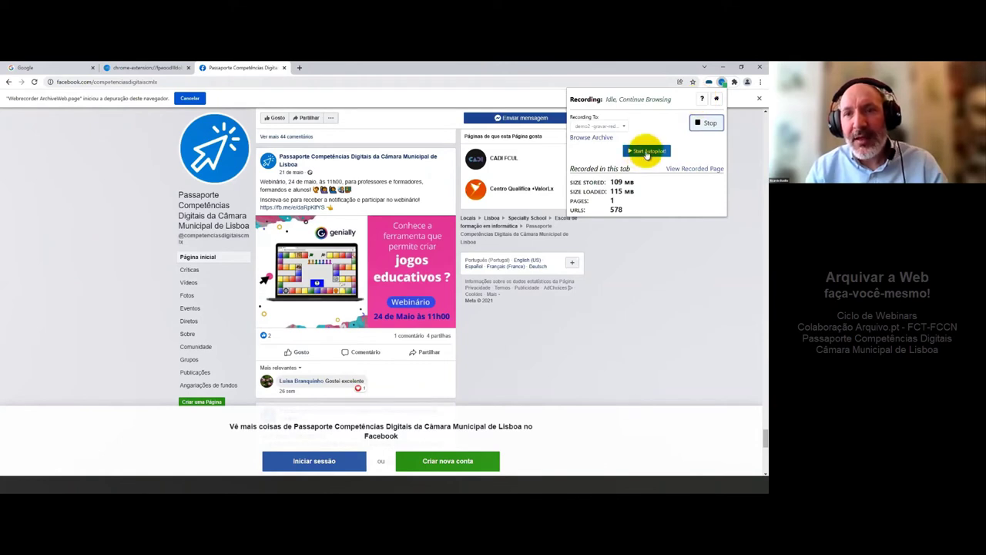
pyautogui.click(709, 124)
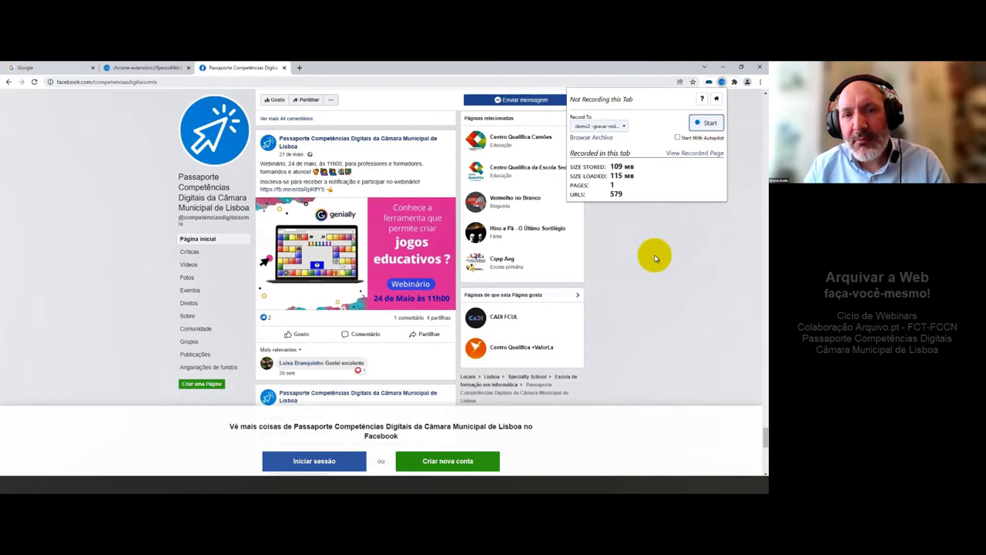
# Step: Replay the recorded Facebook page from the "demo2 -gravar-redes-sociais-Facebook" archive and examine its videos, photos and timeline
pyautogui.click(719, 100)
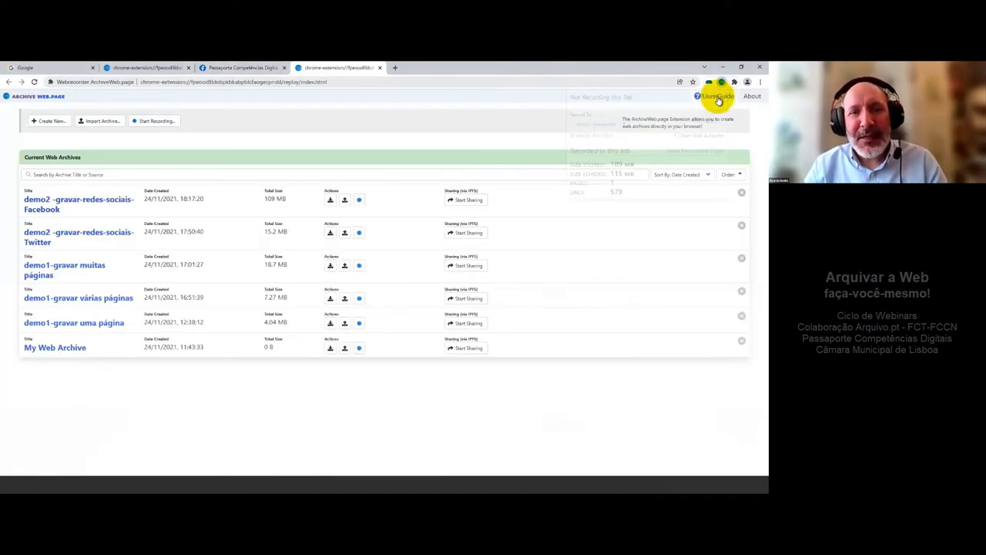
pyautogui.click(56, 204)
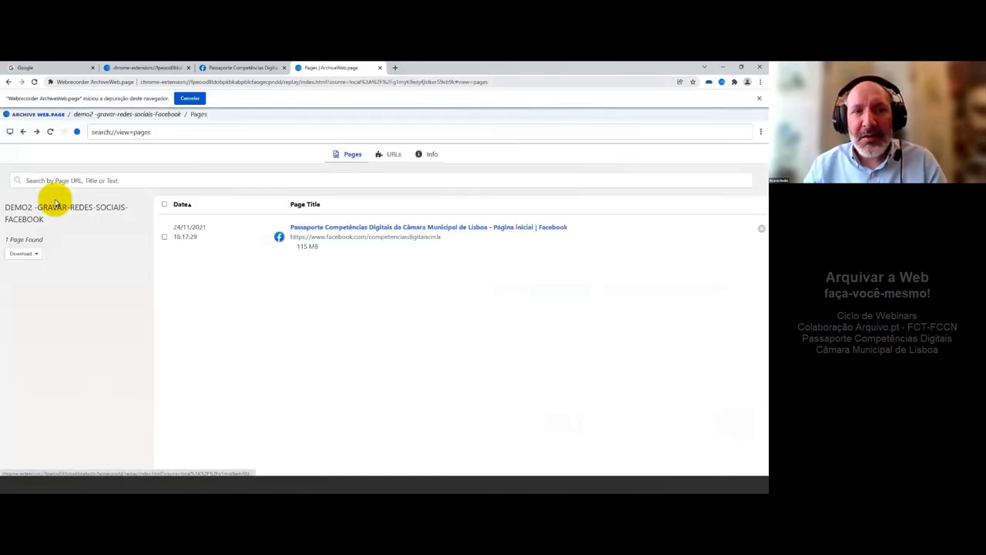
pyautogui.click(333, 241)
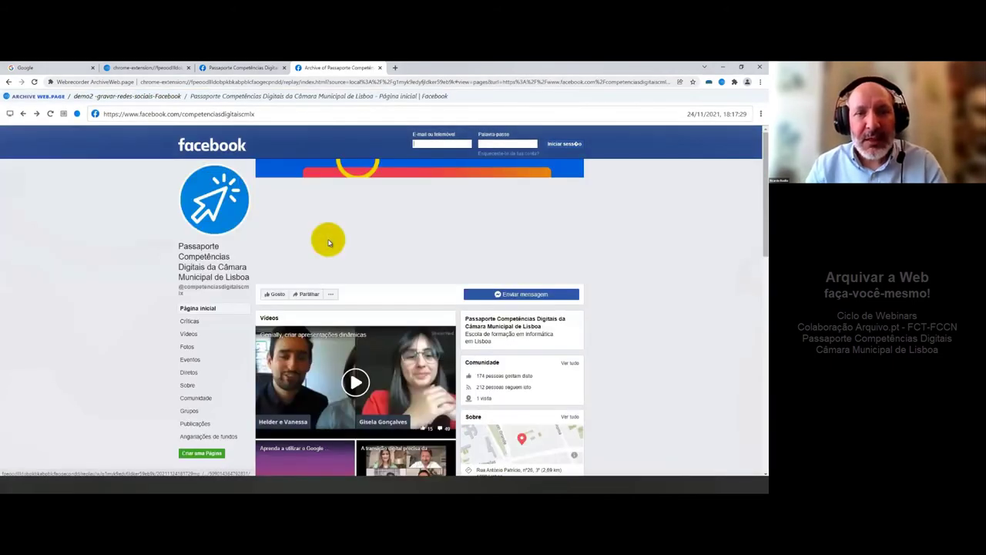
pyautogui.scroll(-1, 328, 243)
pyautogui.scroll(-2, 313, 310)
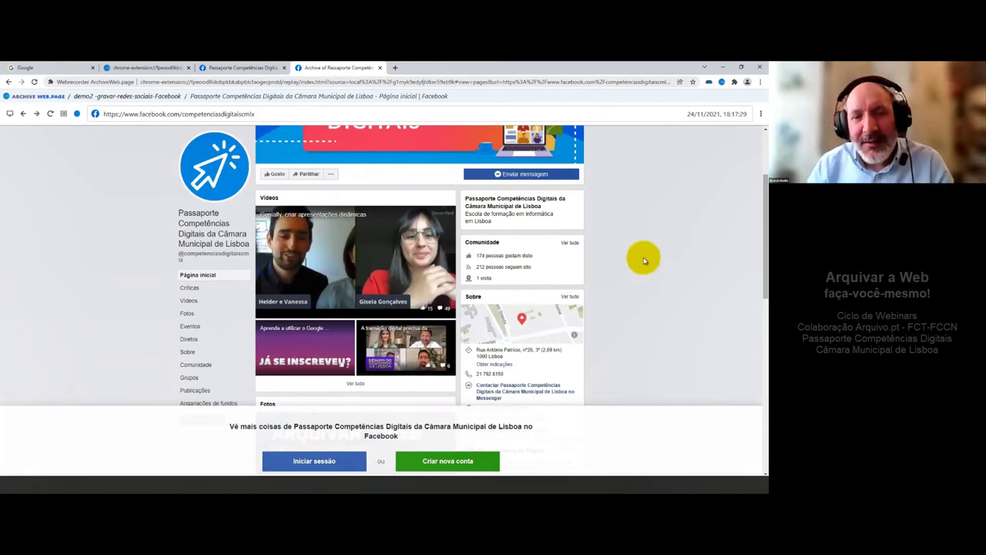
pyautogui.scroll(-5, 644, 260)
pyautogui.scroll(-5, 644, 261)
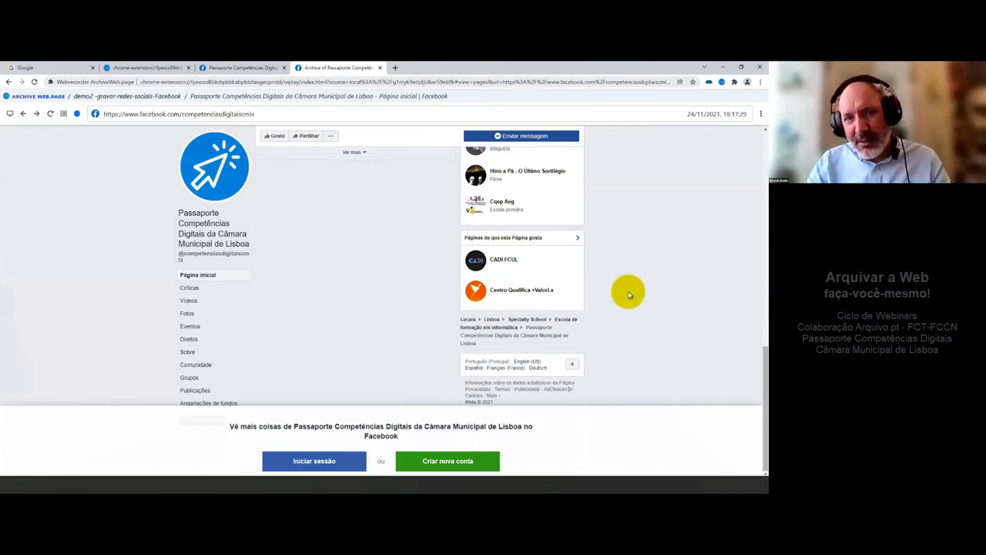
pyautogui.scroll(3, 628, 295)
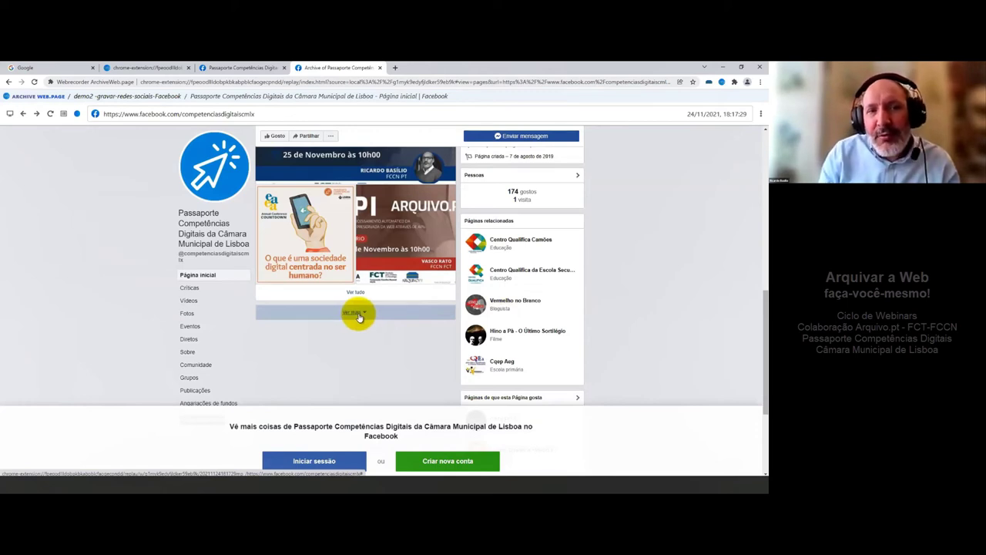
pyautogui.scroll(1, 358, 317)
pyautogui.scroll(3, 358, 317)
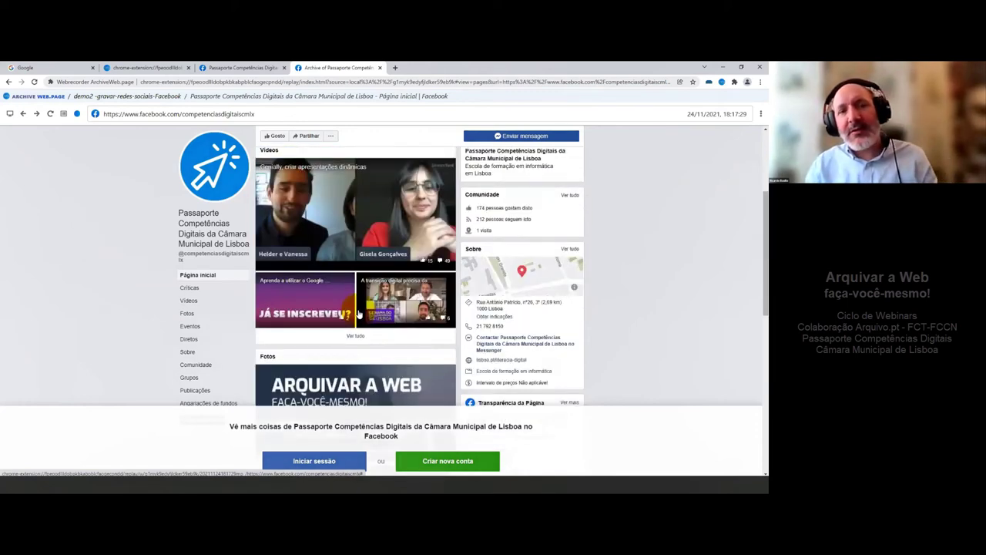
pyautogui.scroll(3, 358, 314)
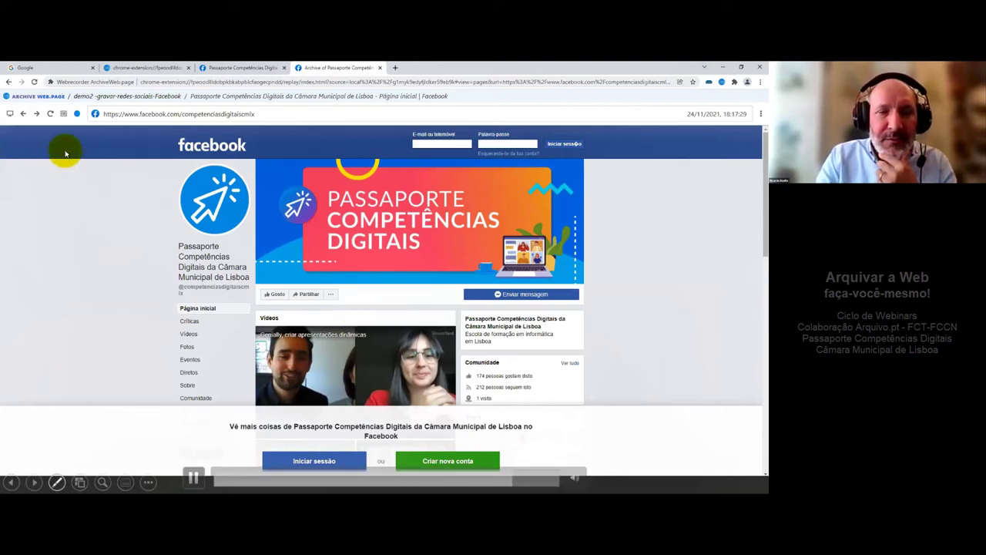
# Step: Download the whole "demo2 -gravar-redes-sociais-Facebook" archive as WACZ, saving it as demo2--gravar-redes-sociais-facebook in the ArquivoWebLocal folder
pyautogui.click(36, 98)
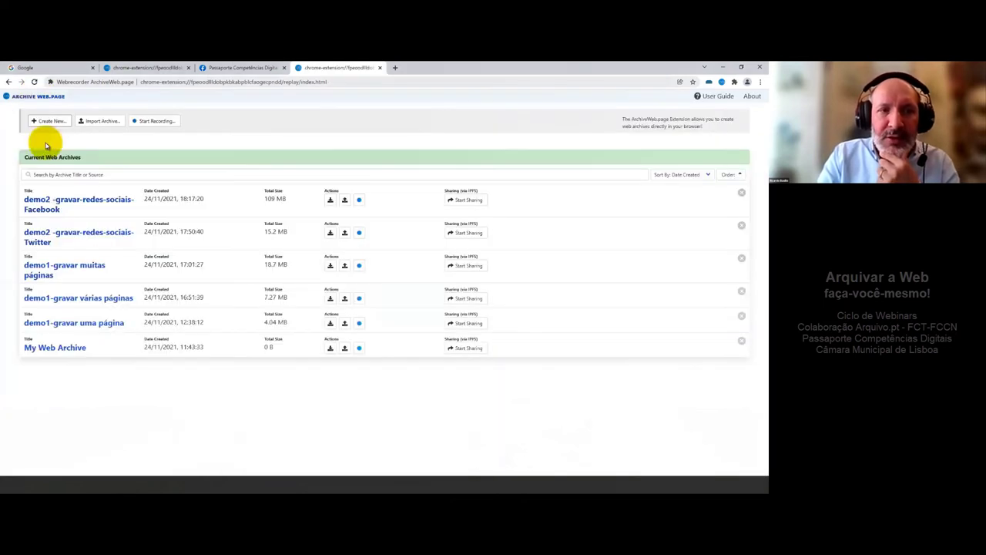
pyautogui.click(60, 202)
pyautogui.click(36, 236)
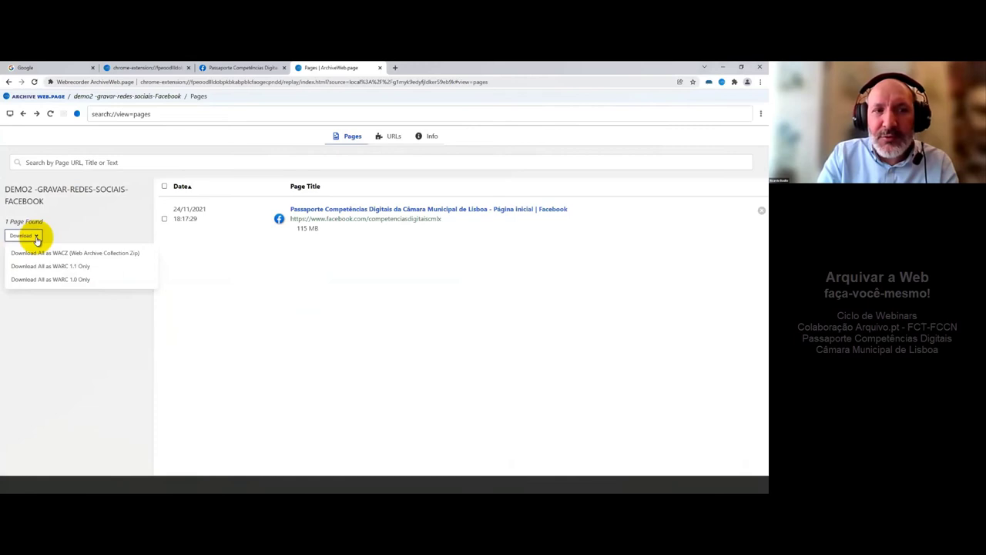
pyautogui.click(39, 253)
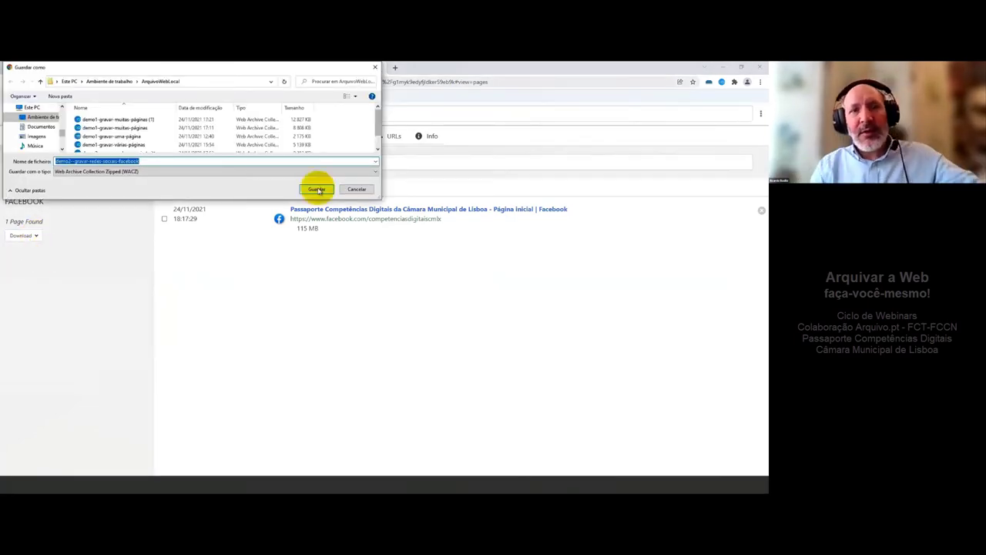
pyautogui.click(316, 189)
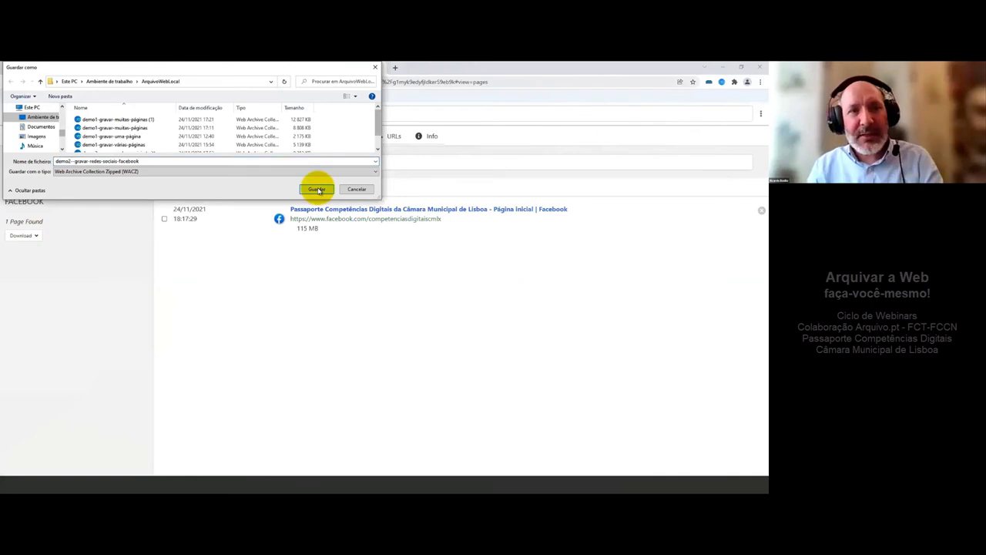
# Step: Download the same Facebook archive as WARC 1.1 only, saving it as demo2--gravar-redes-sociais-facebook in the ArquivoWebLocal folder
pyautogui.click(35, 236)
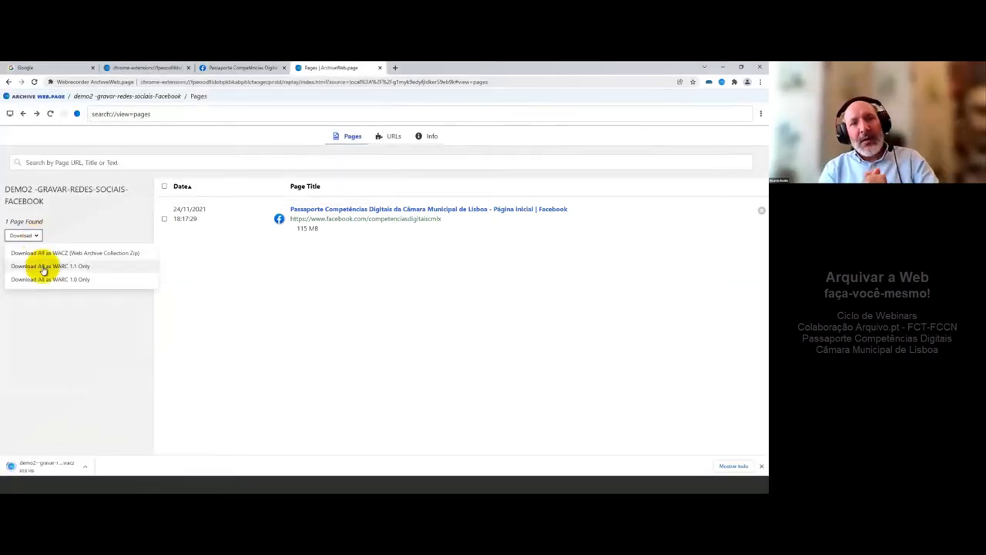
pyautogui.click(43, 266)
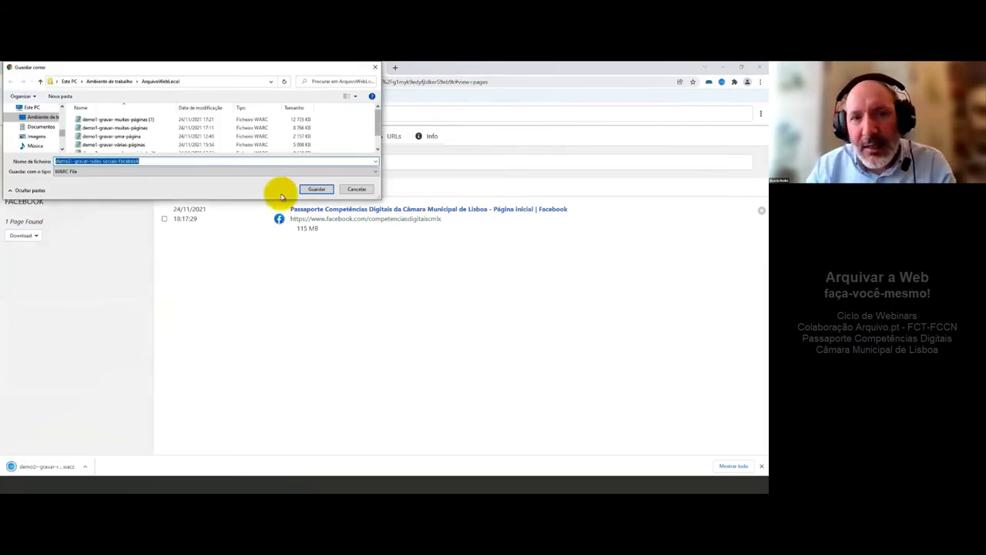
pyautogui.click(317, 189)
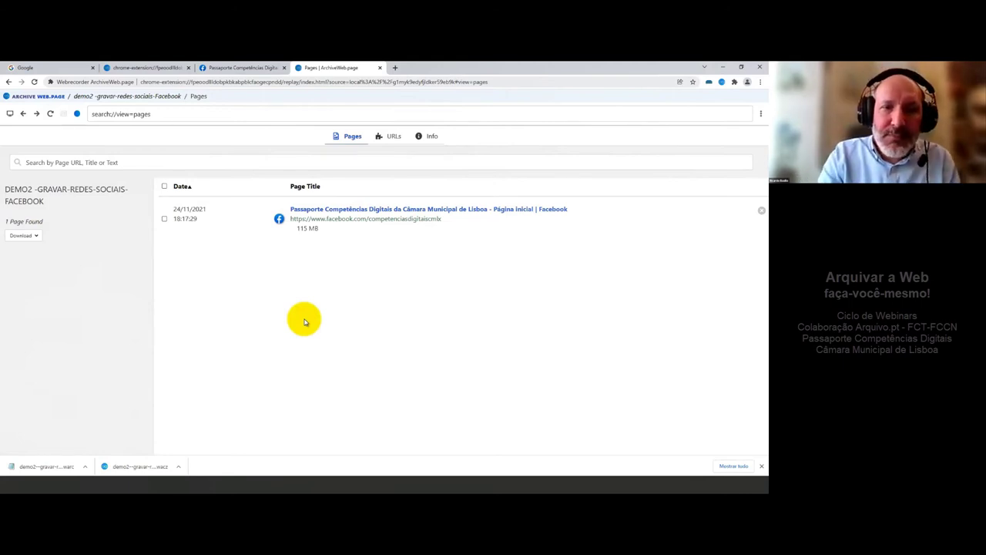
pyautogui.moveTo(5, 368)
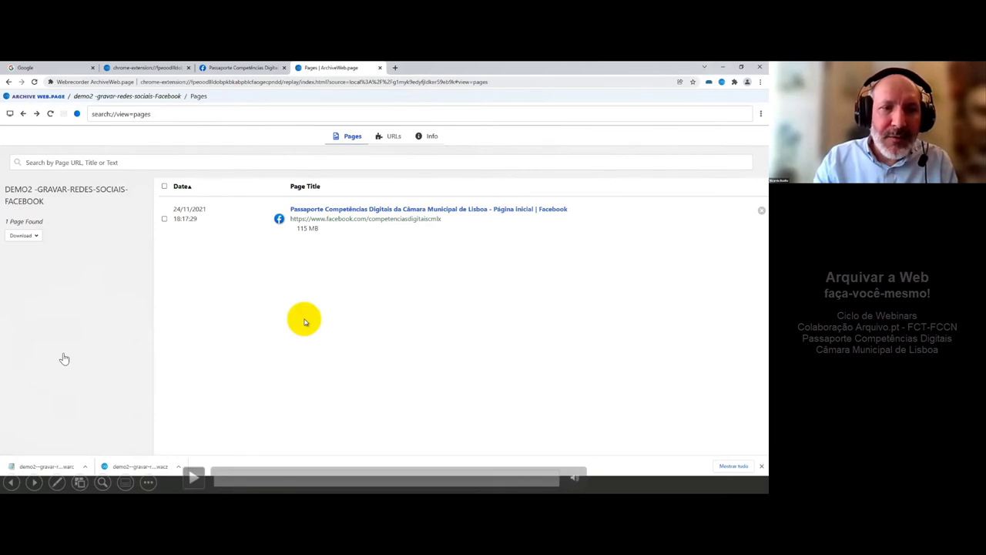
pyautogui.click(64, 359)
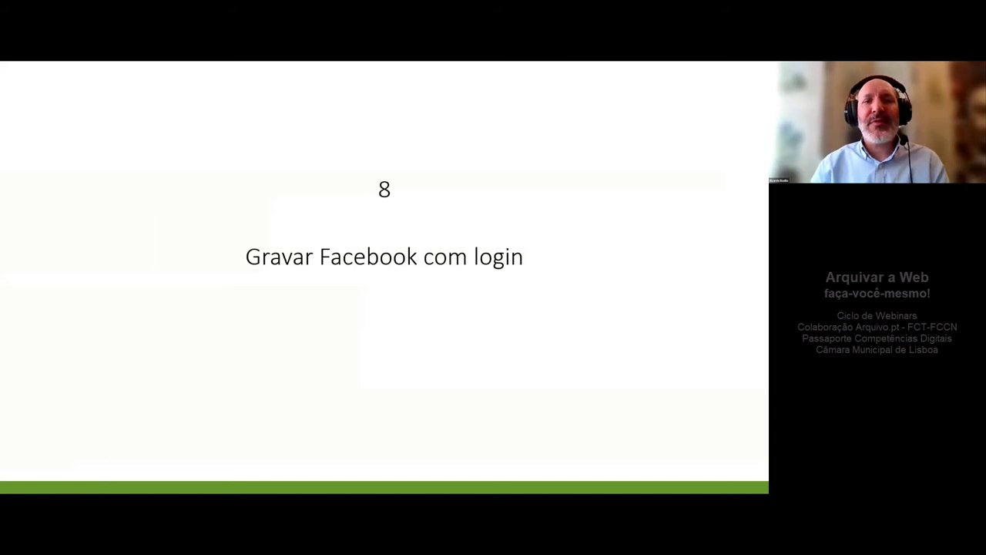
# Step: Switch to the browser window logged in to Facebook and look through its list of current web archives
pyautogui.hotkey('alt', 'Tab')
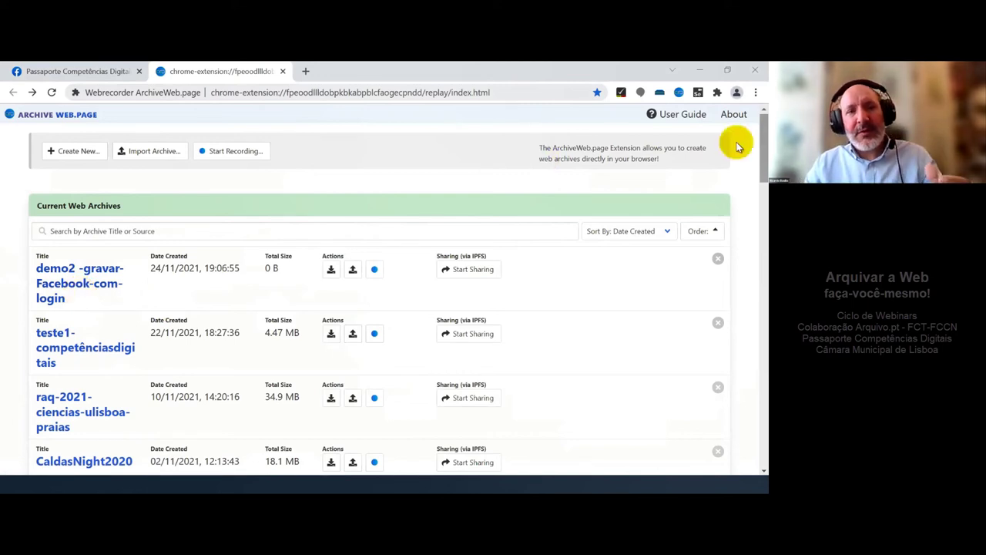
pyautogui.moveTo(763, 146); pyautogui.dragTo(736, 343)
pyautogui.scroll(-5, 735, 413)
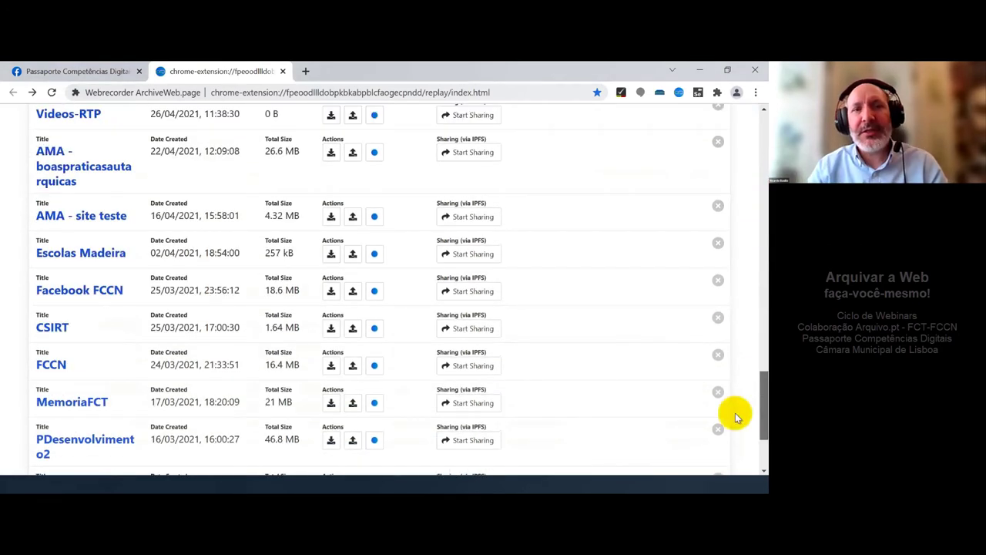
pyautogui.scroll(-3, 747, 447)
pyautogui.scroll(10, 714, 264)
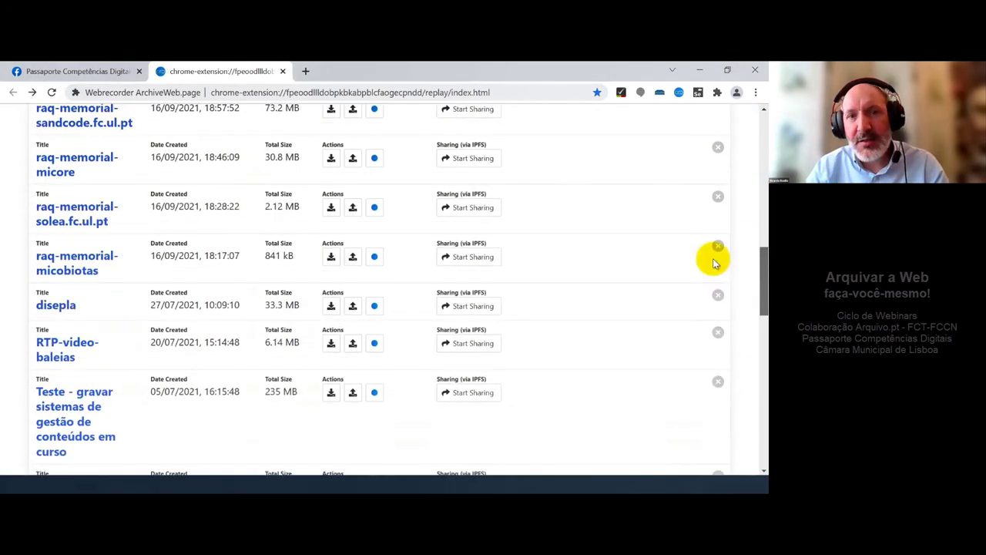
pyautogui.scroll(10, 714, 263)
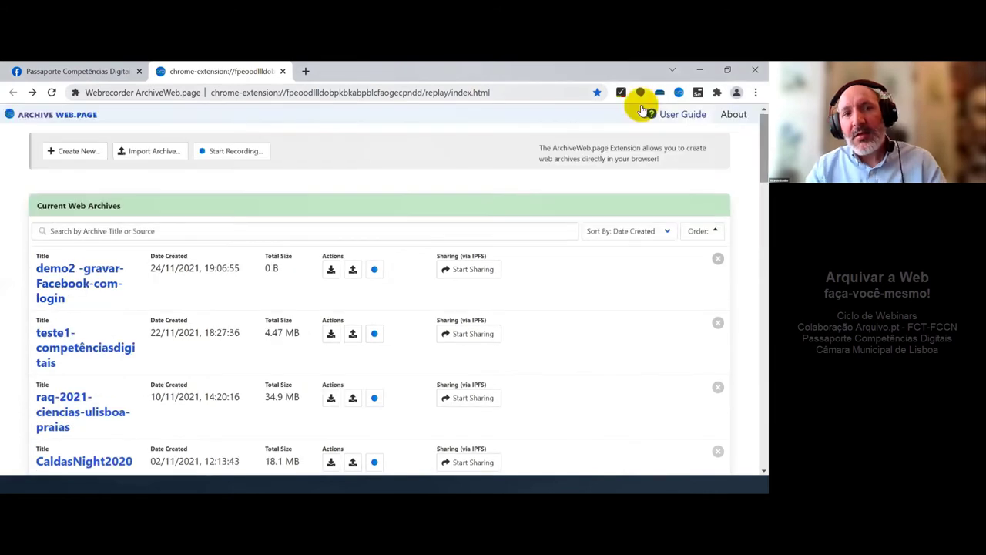
# Step: Start recording the logged-in facebook.com/competenciasdigitaiscmlx/ page into the "demo2 -gravar-Facebook-com-login" archive without Autopilot, copying the URL from the open Facebook page
pyautogui.click(68, 76)
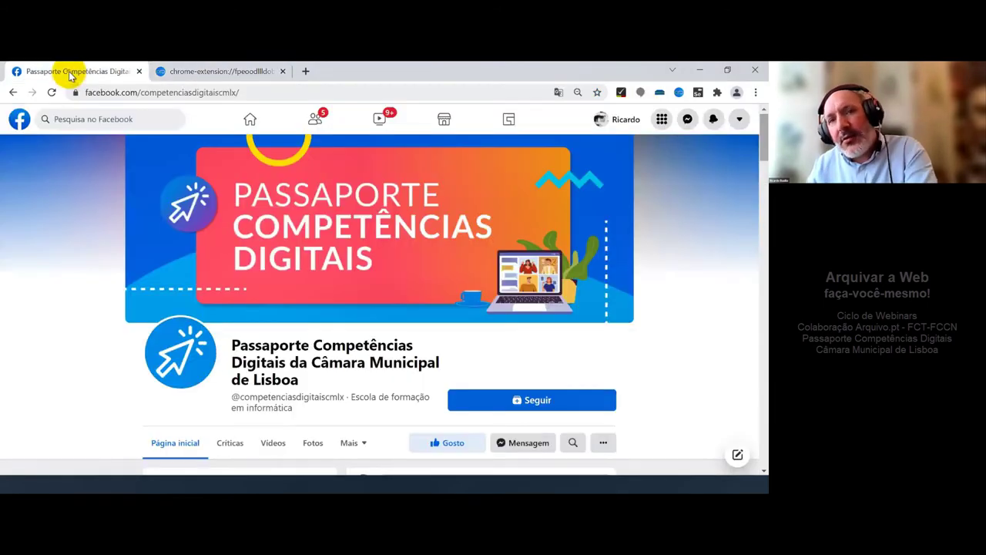
pyautogui.click(254, 94)
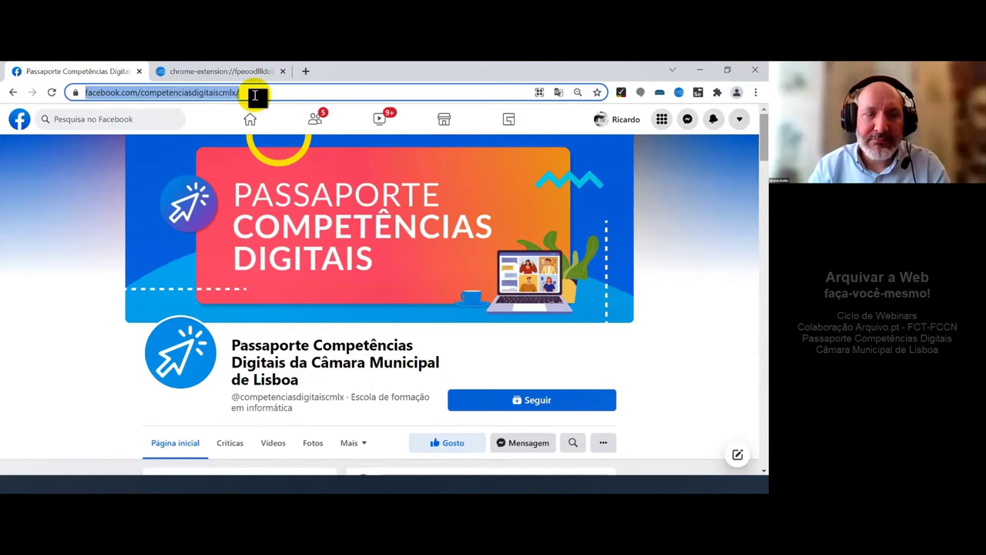
pyautogui.click(215, 71)
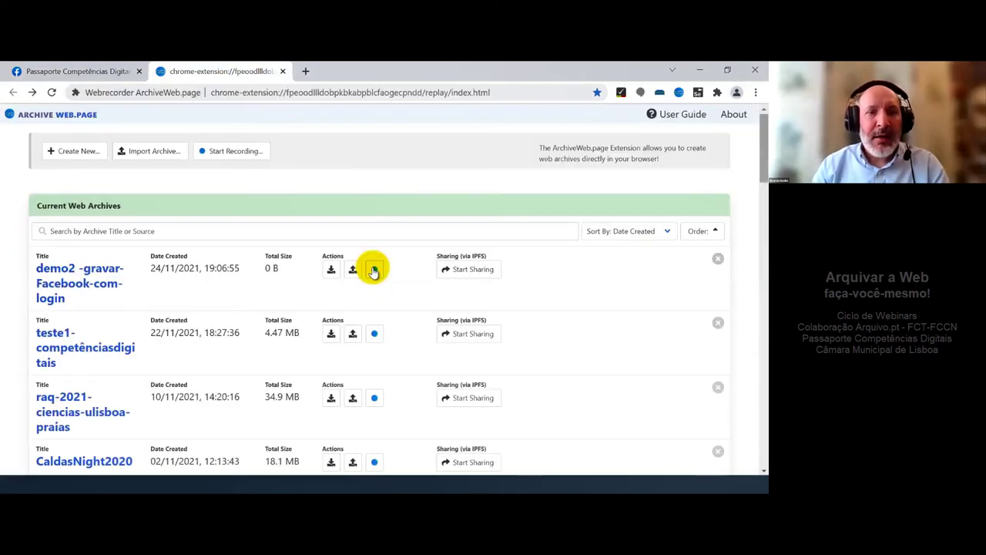
pyautogui.click(373, 271)
pyautogui.moveTo(323, 328); pyautogui.dragTo(214, 325)
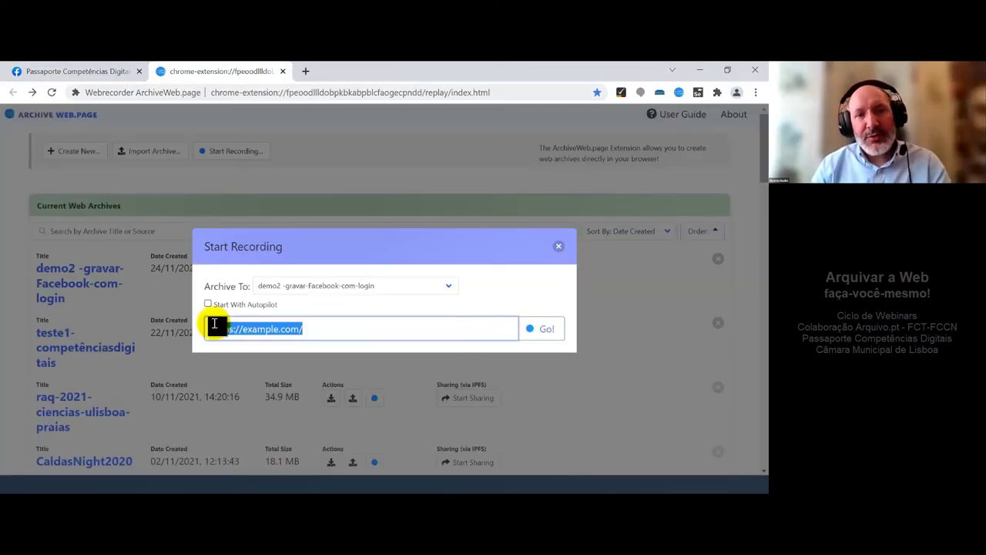
pyautogui.hotkey('ctrl', 'v')
pyautogui.click(551, 330)
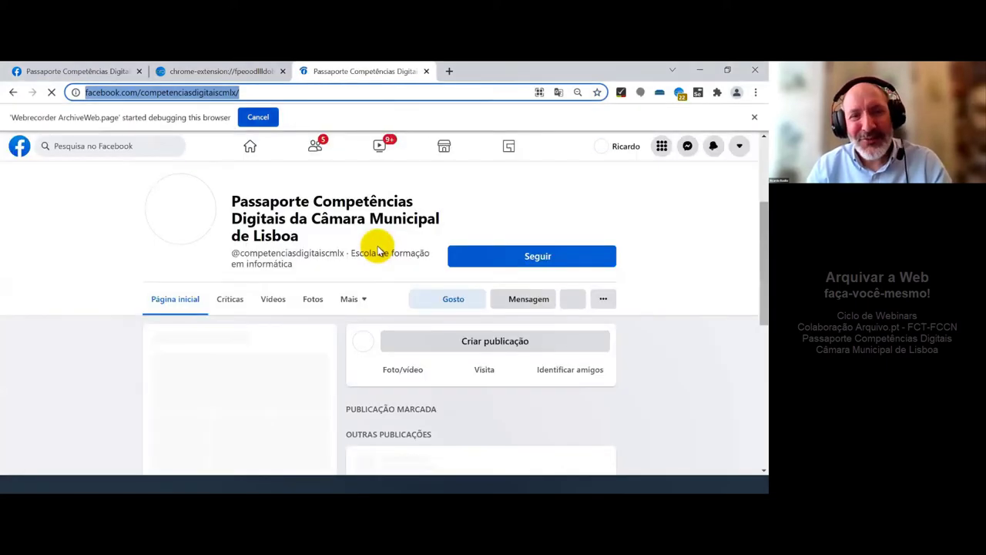
# Step: Start Autopilot for the logged-in Facebook page recording and return to the page while it captures posts
pyautogui.click(680, 93)
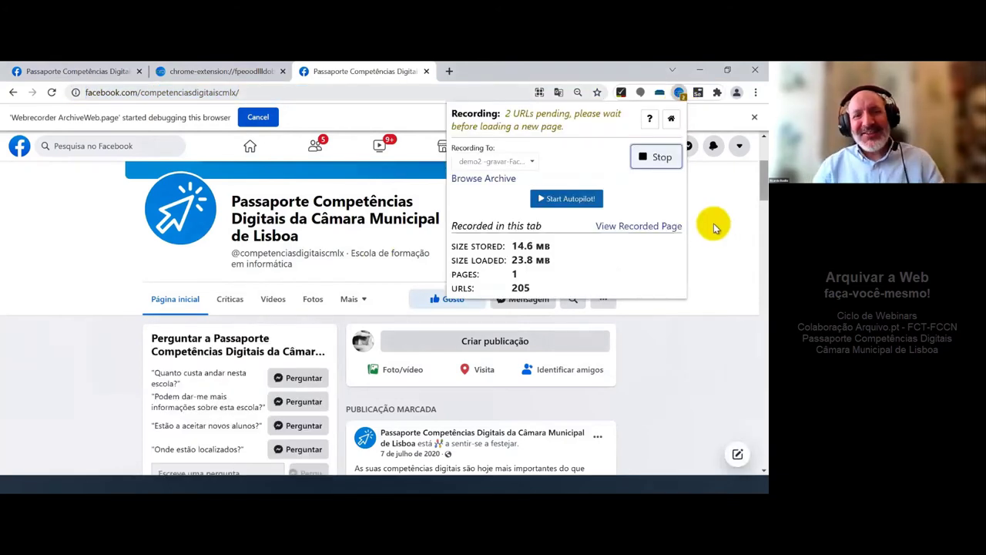
pyautogui.click(549, 203)
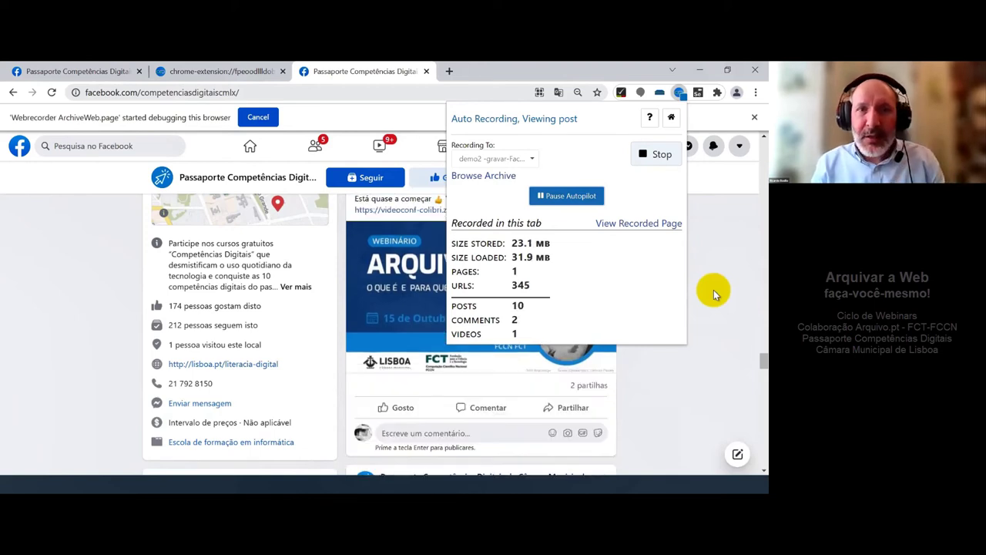
pyautogui.click(721, 286)
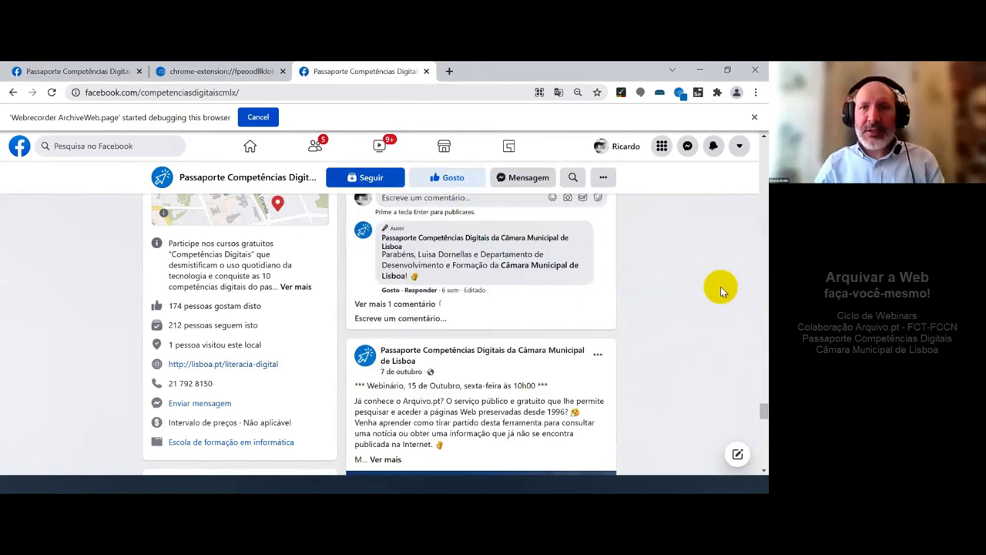
# Step: Check the recorded size, URLs, posts, comments and videos, and watch Autopilot work through the Facebook timeline
pyautogui.click(680, 93)
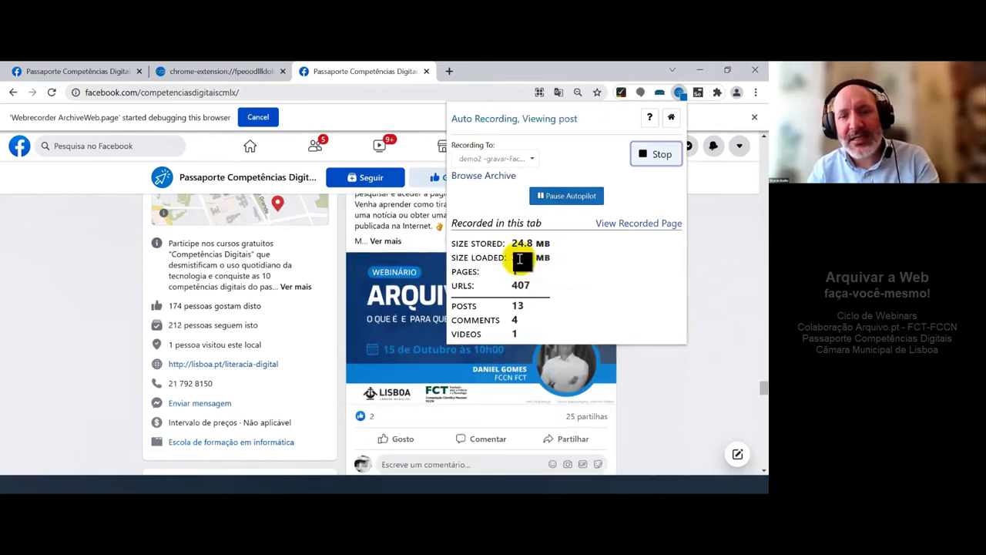
pyautogui.click(710, 265)
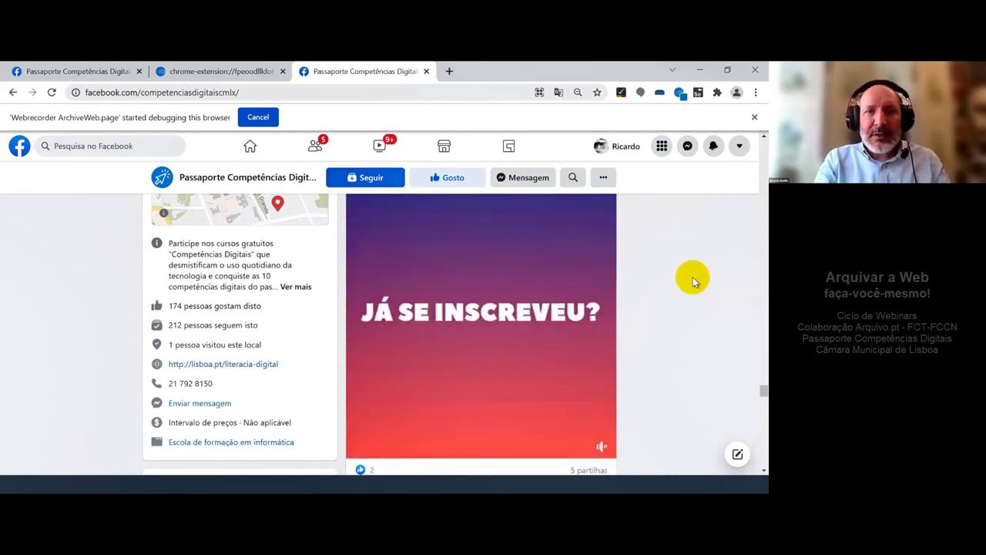
pyautogui.scroll(-1, 693, 276)
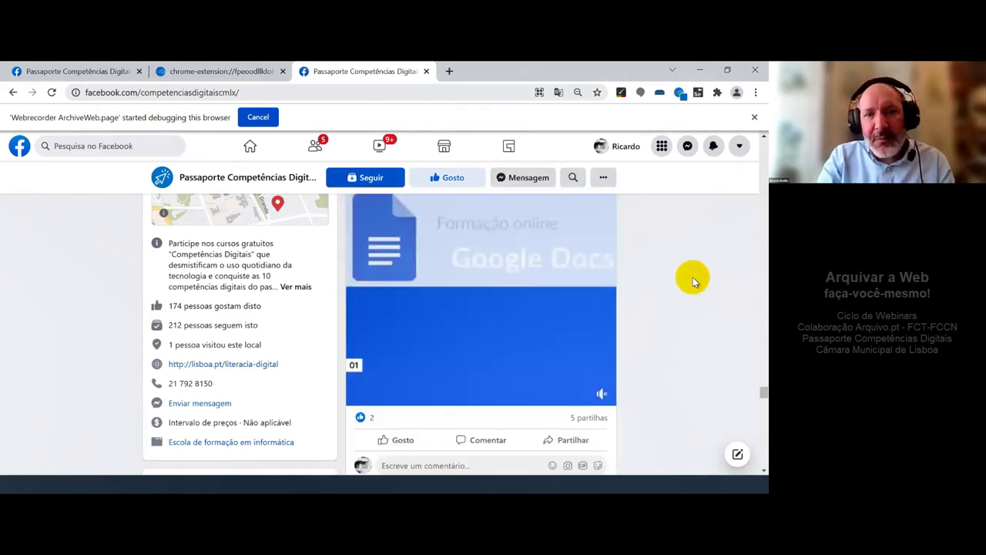
pyautogui.scroll(-4, 693, 279)
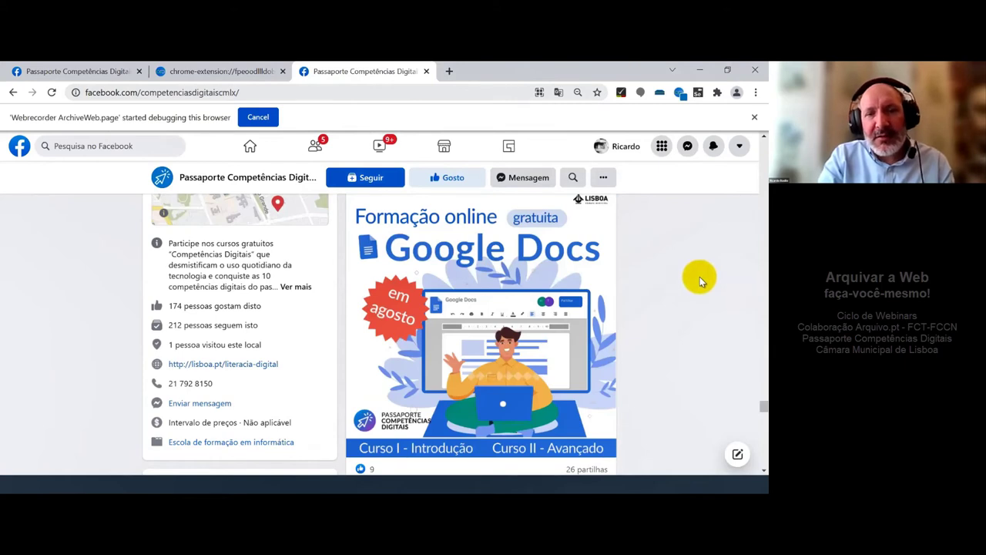
pyautogui.hotkey('ctrl', 'w')
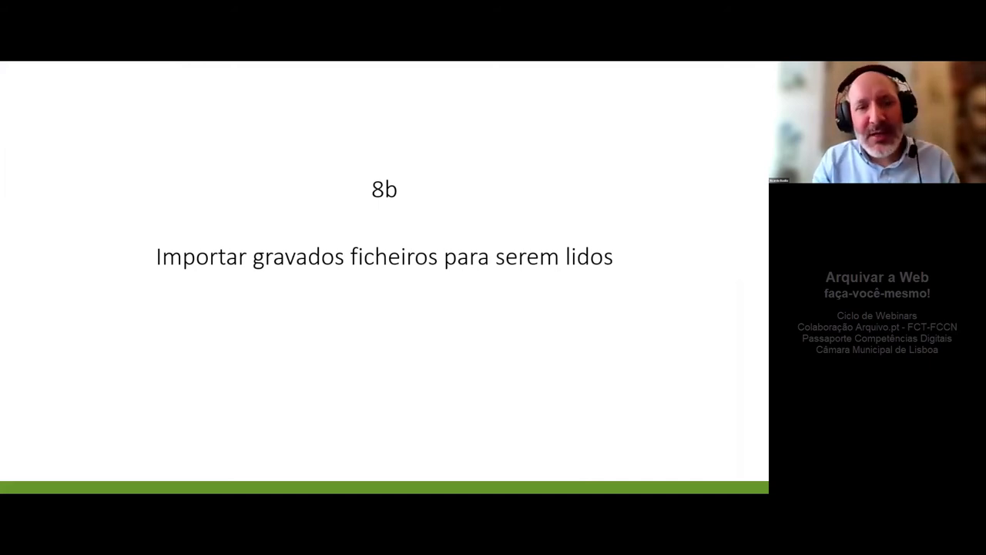
pyautogui.click(335, 276)
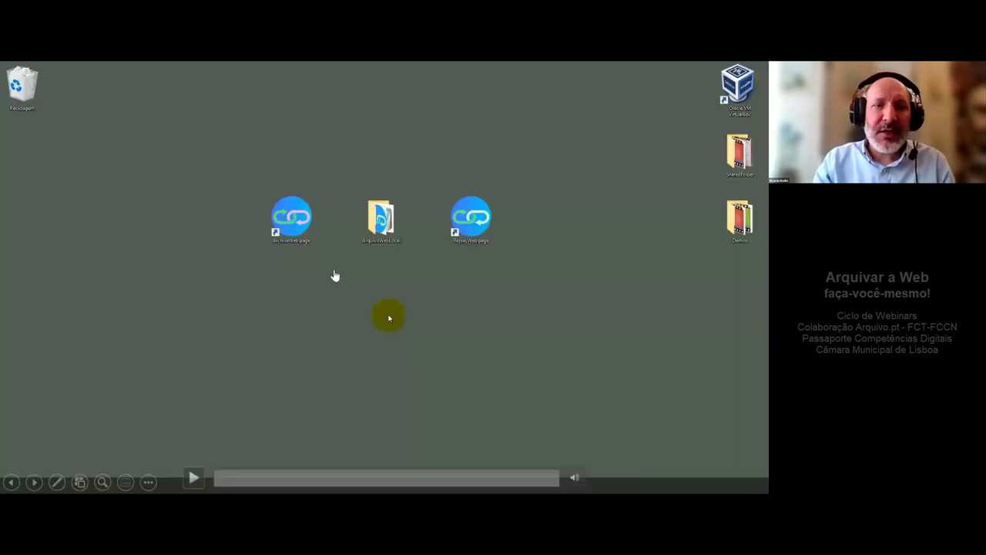
pyautogui.click(389, 319)
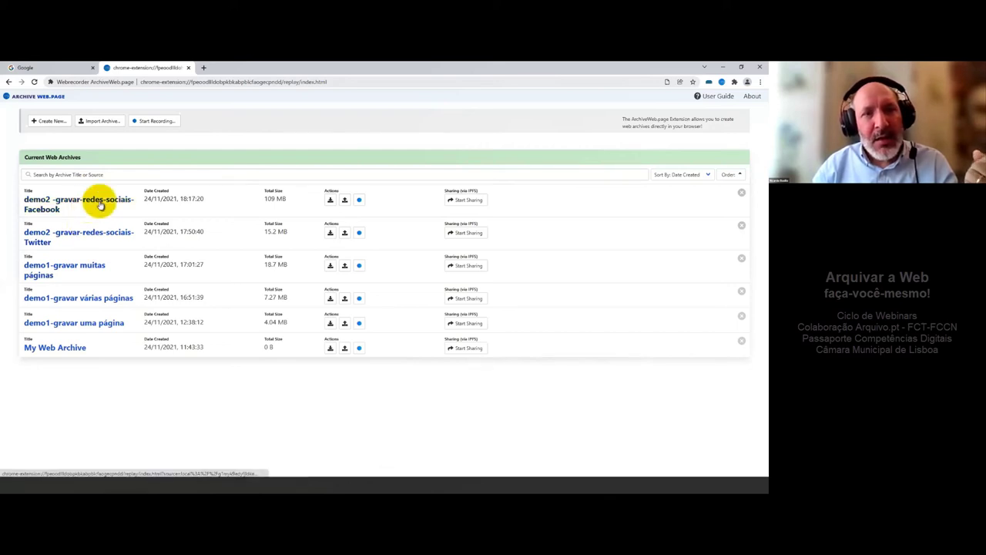
# Step: Import the local file demo2--gravar-facebook-com-login.wacz as a separate archive, without adding it to an existing archive collection
pyautogui.click(100, 124)
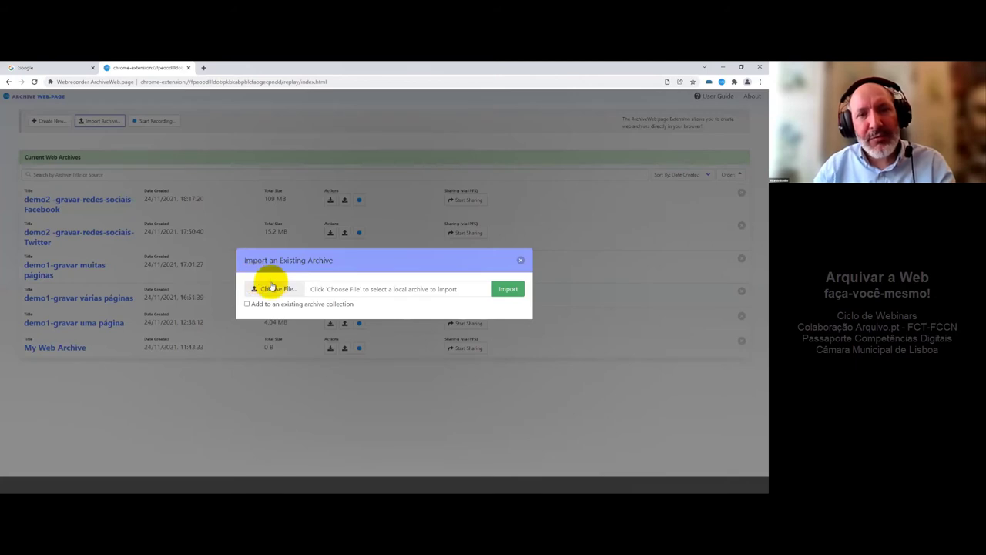
pyautogui.click(272, 288)
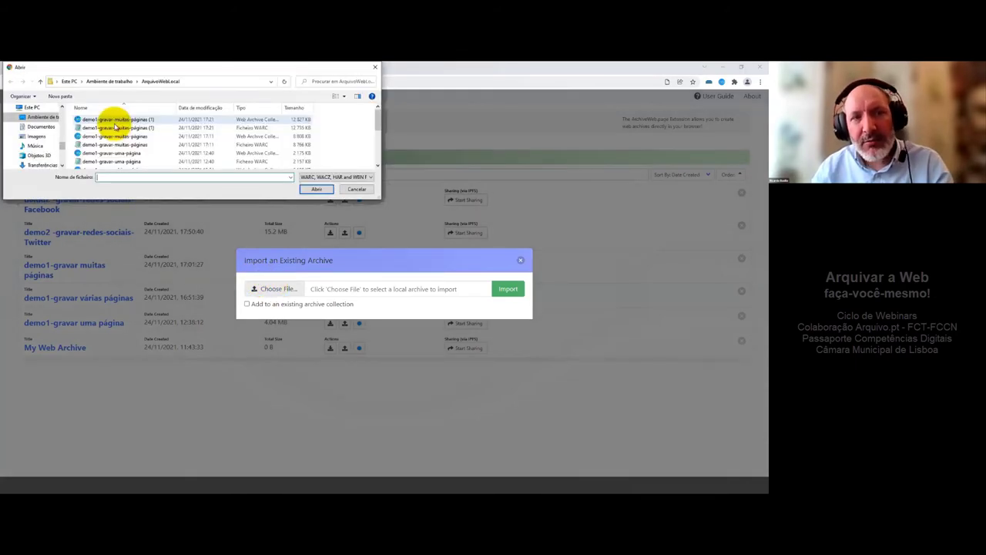
pyautogui.scroll(-2, 127, 143)
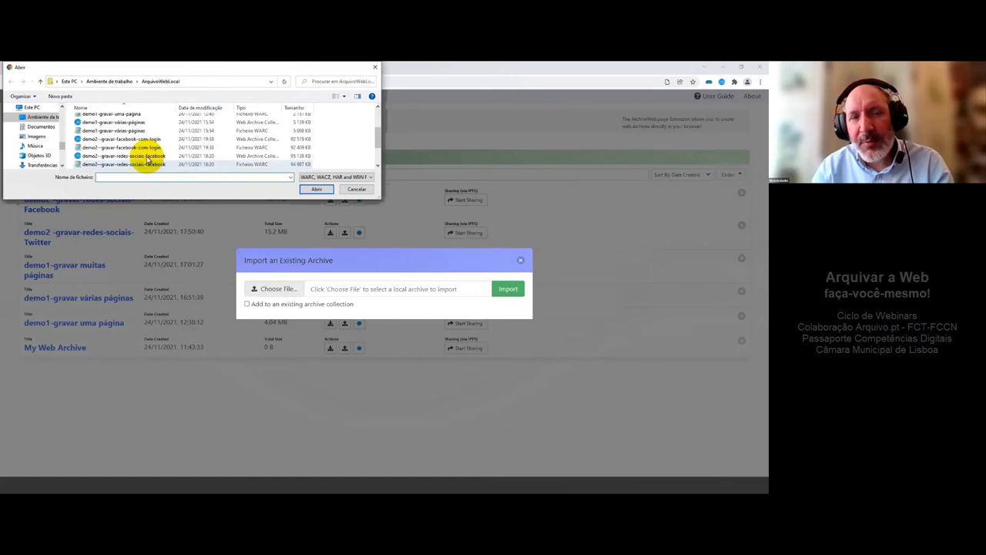
pyautogui.click(162, 140)
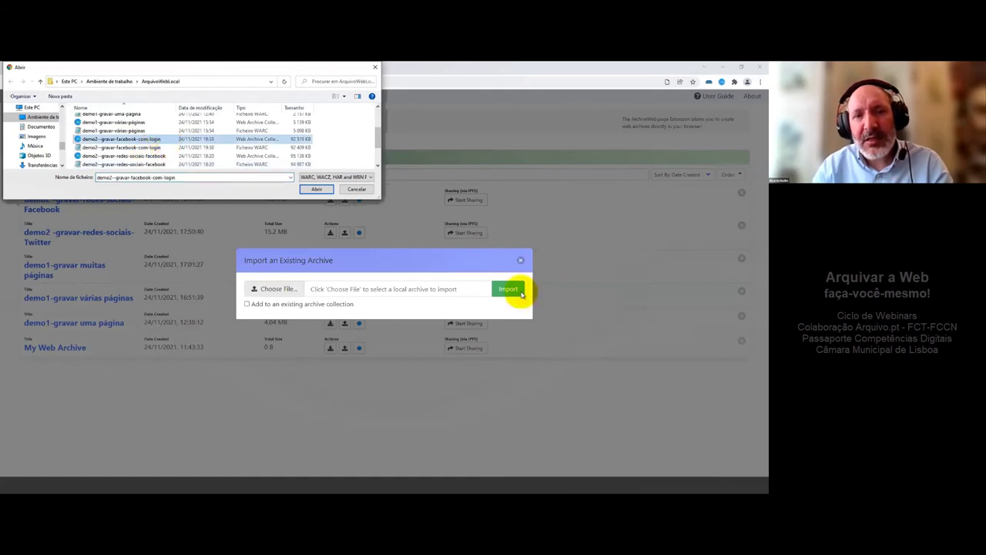
pyautogui.click(320, 191)
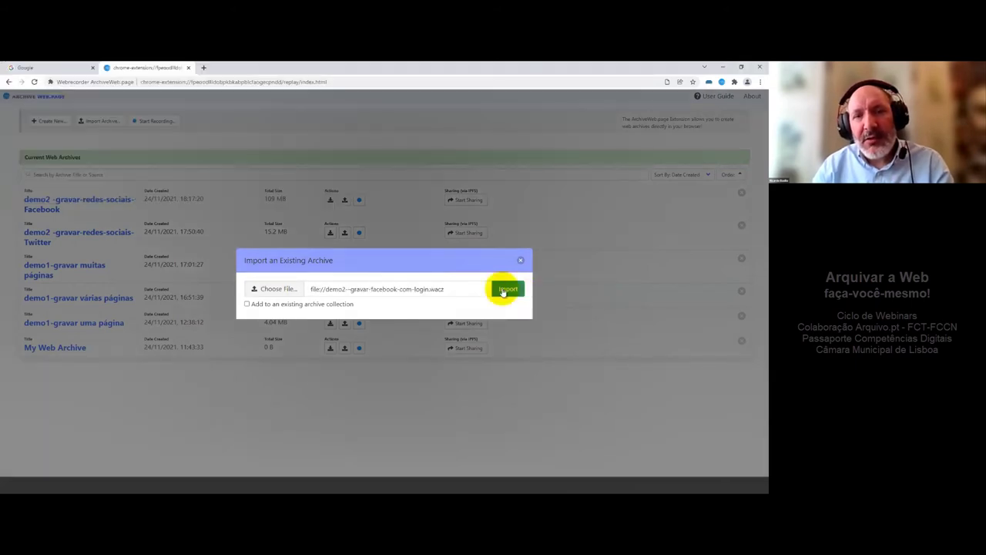
pyautogui.click(507, 288)
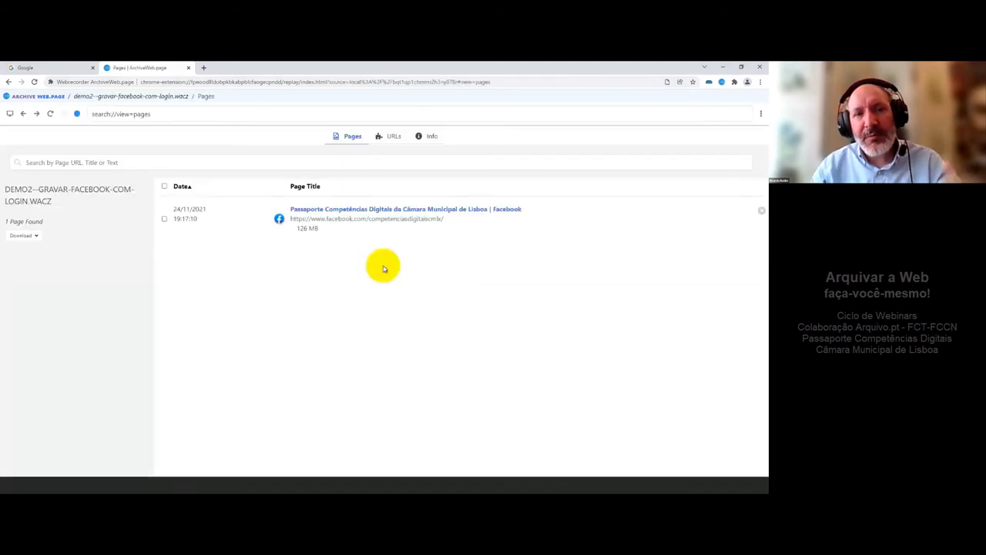
# Step: Return to the list of current web archives and check the import source of the demo2--gravar-facebook-com-login.wacz entry
pyautogui.click(21, 98)
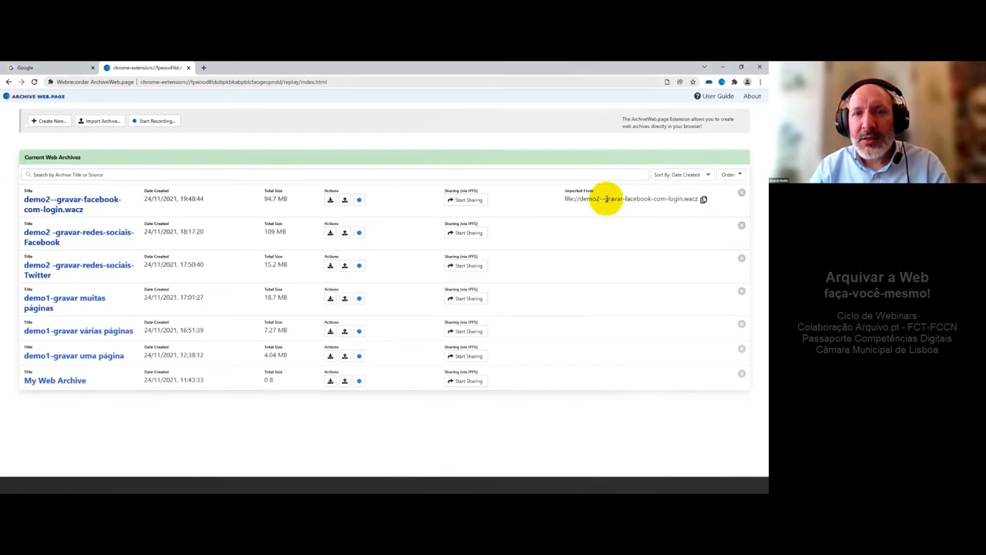
pyautogui.moveTo(565, 199); pyautogui.dragTo(699, 199)
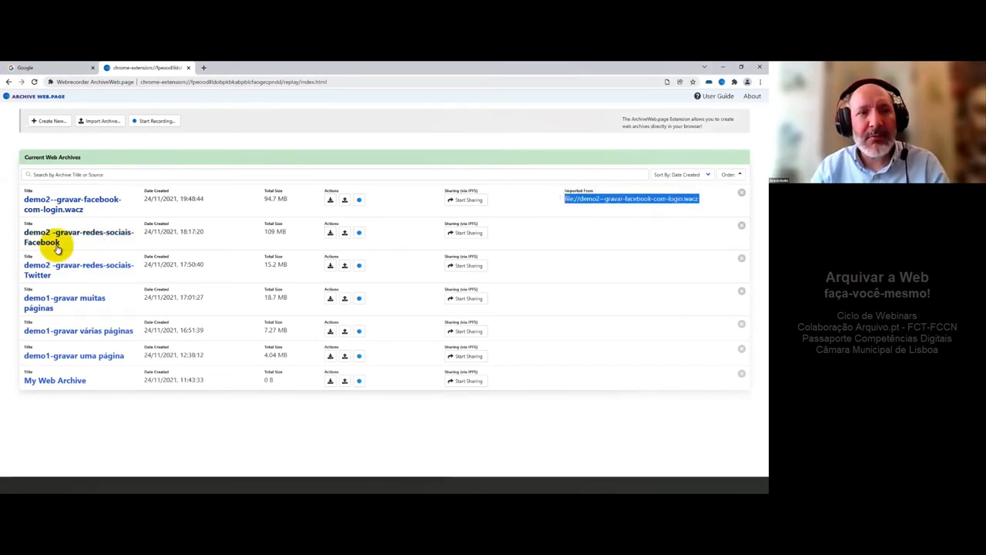
pyautogui.click(75, 208)
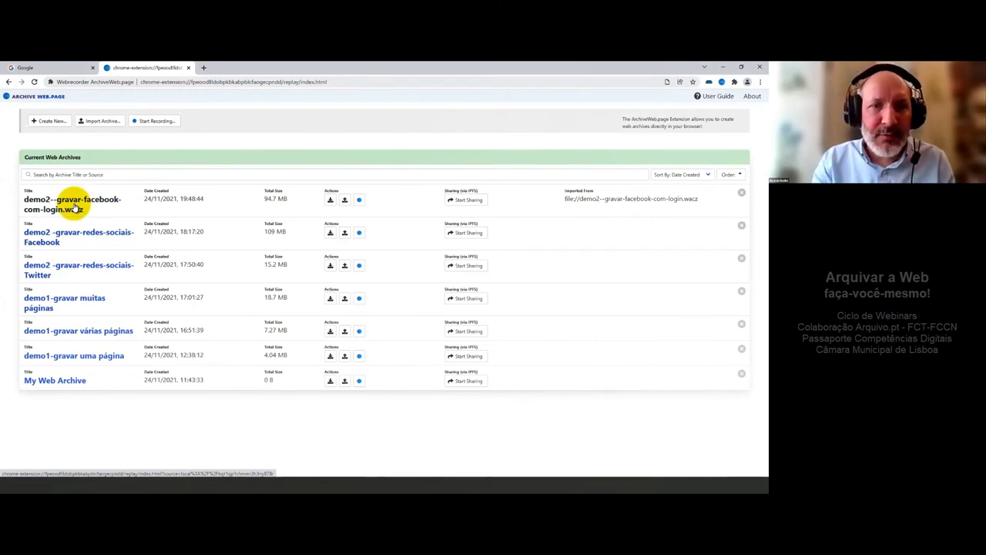
pyautogui.hotkey('alt', 'Tab')
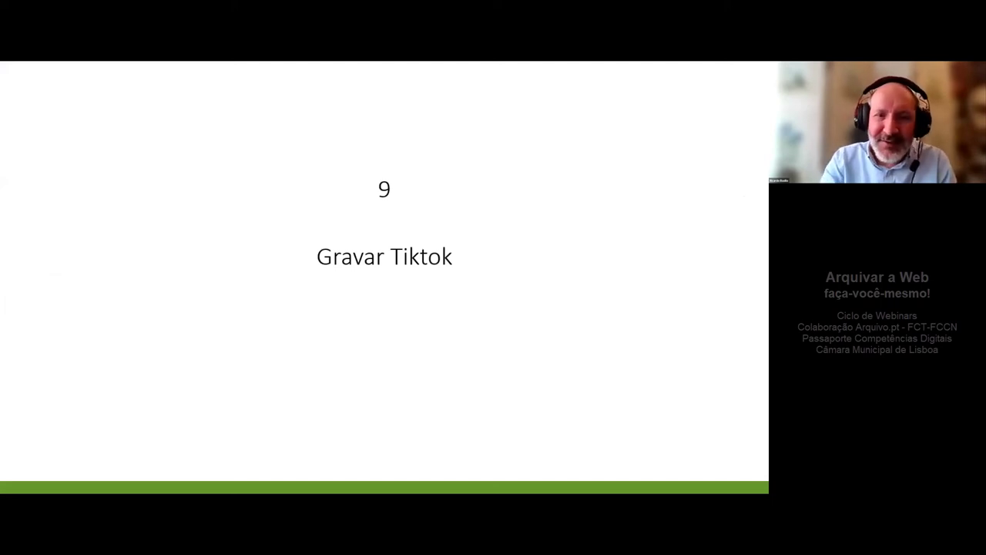
pyautogui.hotkey('alt', 'Tab')
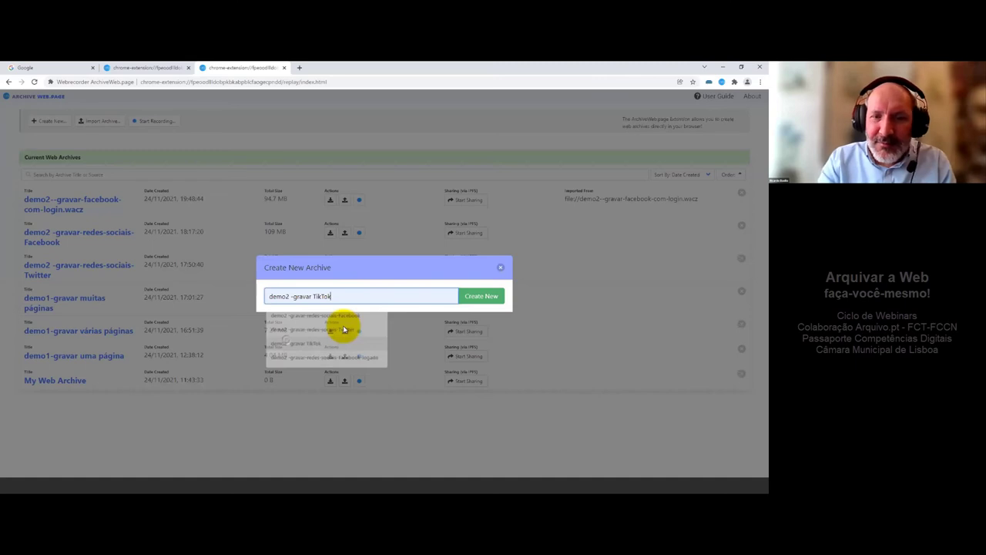
pyautogui.click(151, 321)
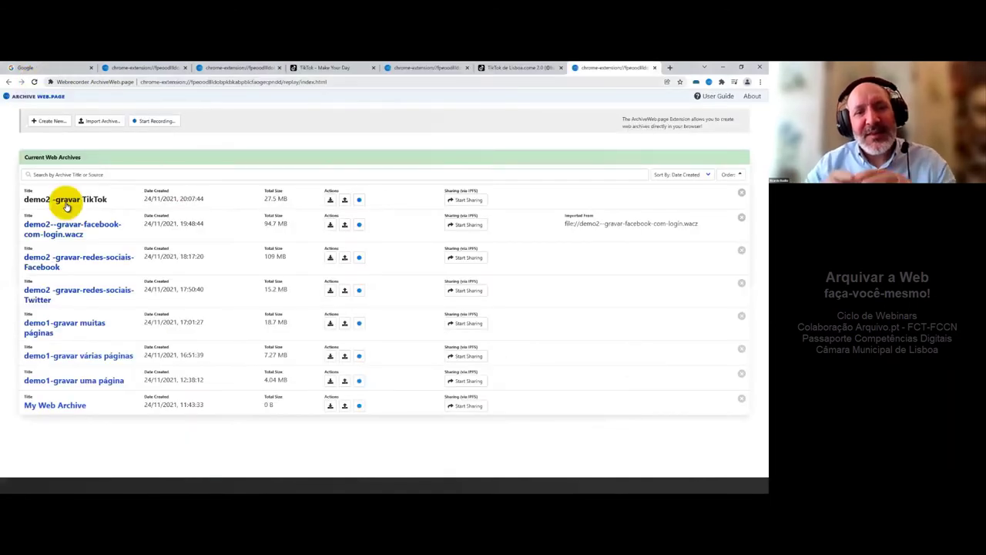
# Step: Replay the recorded lisboa.come2.0 TikTok profile from the "demo2 -gravar TikTok" archive, look through its videos and return to the page list
pyautogui.click(70, 202)
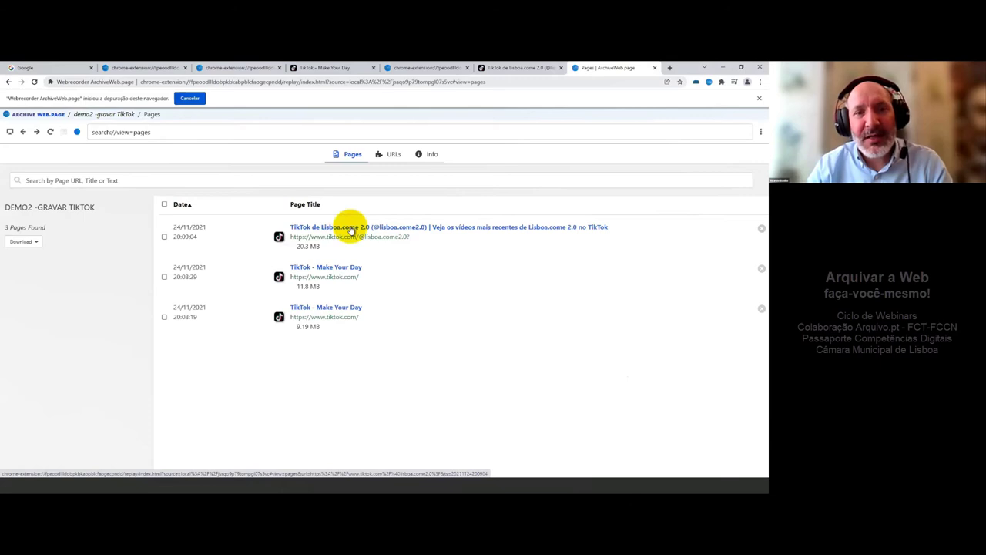
pyautogui.click(351, 229)
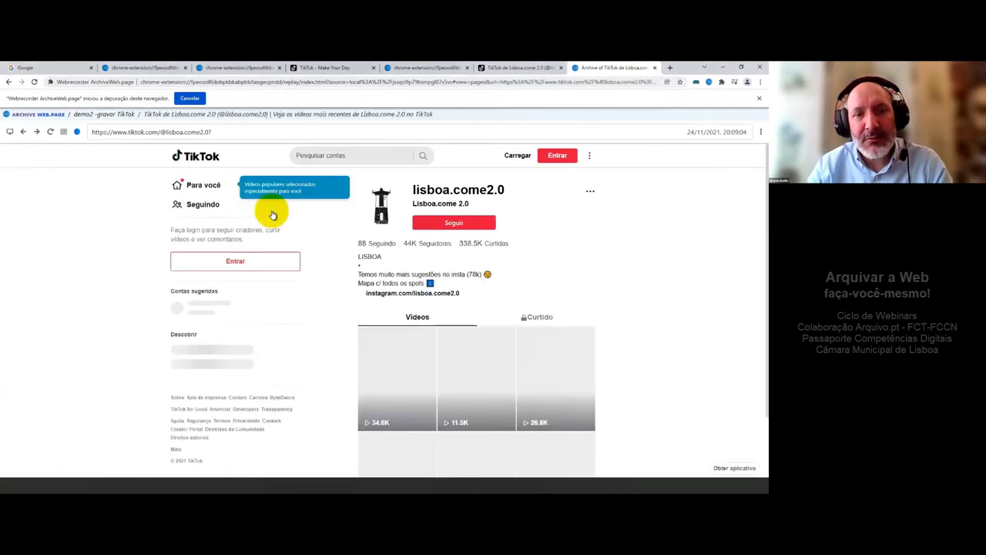
pyautogui.scroll(-1, 350, 328)
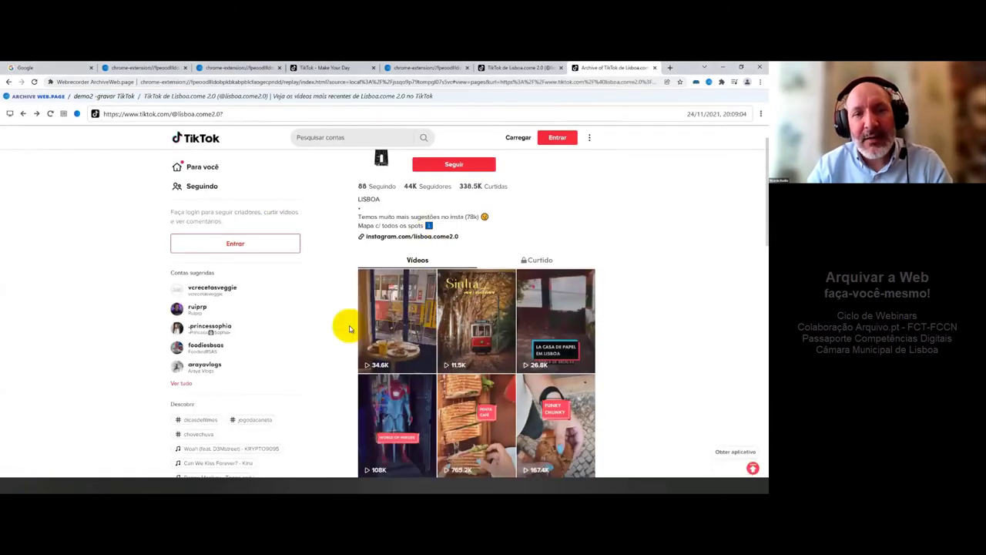
pyautogui.scroll(-1, 350, 328)
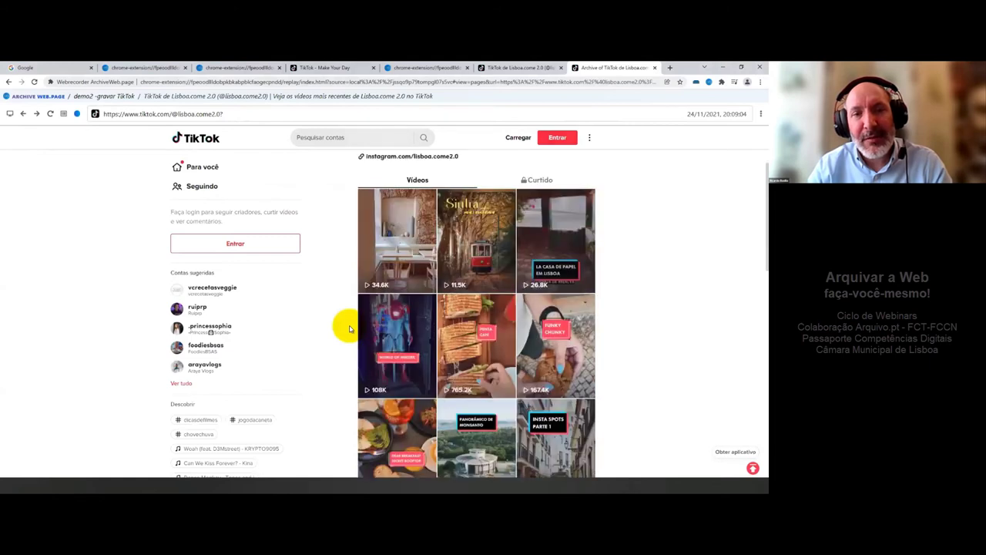
pyautogui.scroll(2, 303, 291)
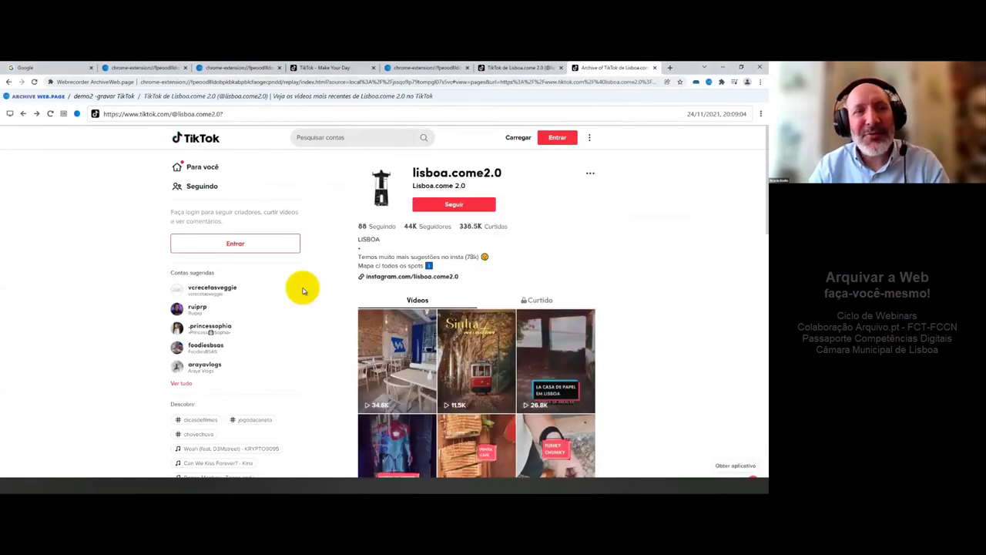
pyautogui.click(24, 114)
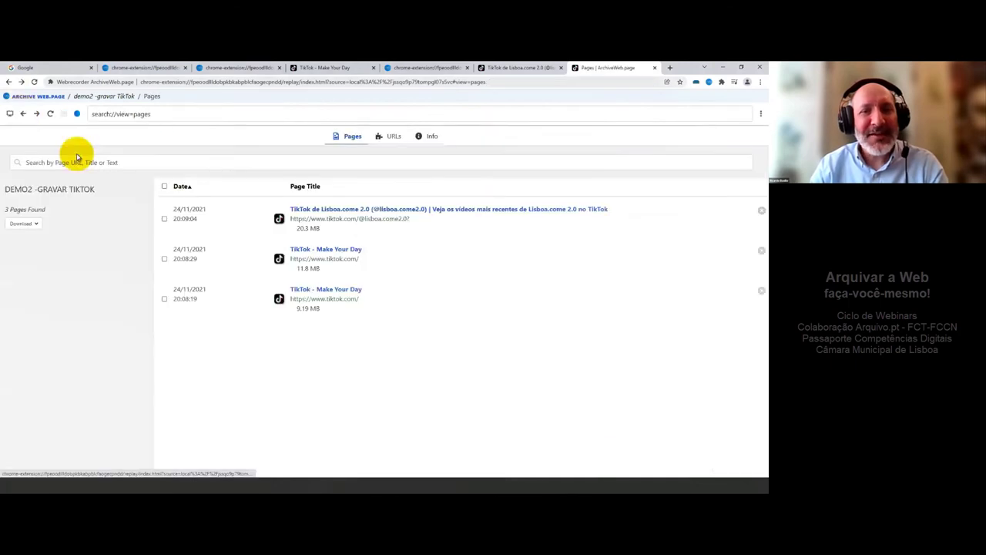
# Step: Create a new archive titled "demo2 -gravar TikTok" and open its recording setup
pyautogui.click(327, 249)
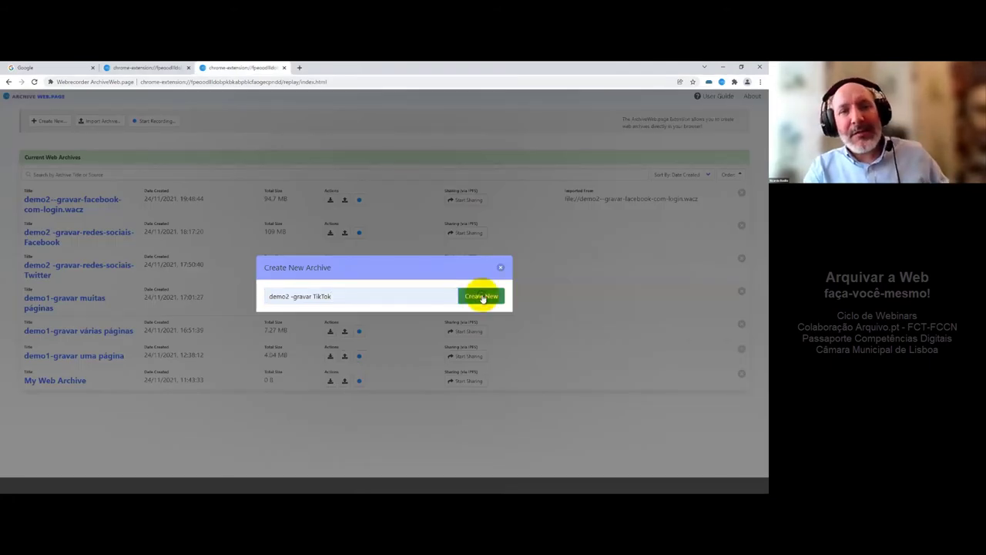
pyautogui.click(482, 296)
pyautogui.click(360, 200)
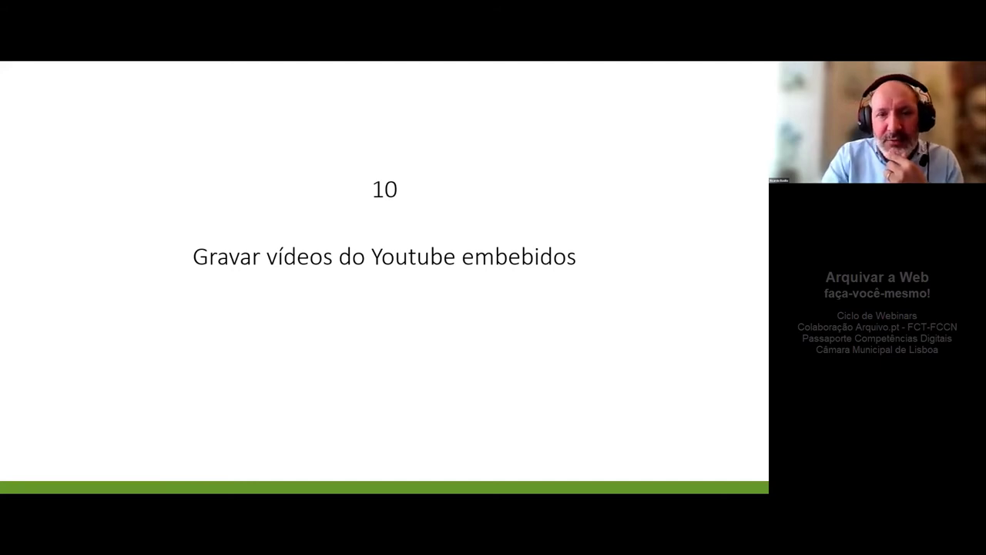
# Step: Switch to Chrome from the desktop and open the ArchiveWeb.page overview of all archives
pyautogui.press('super+d')
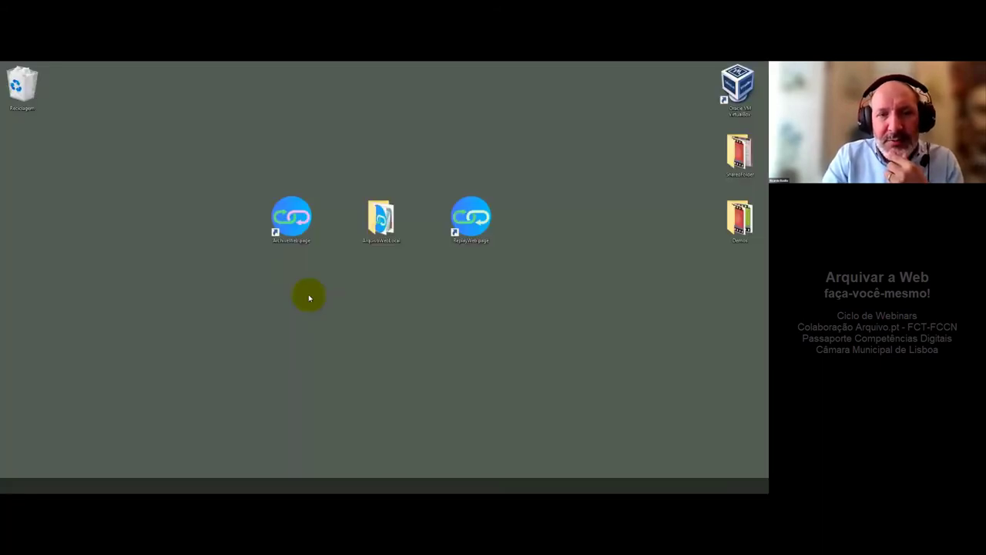
pyautogui.click(111, 469)
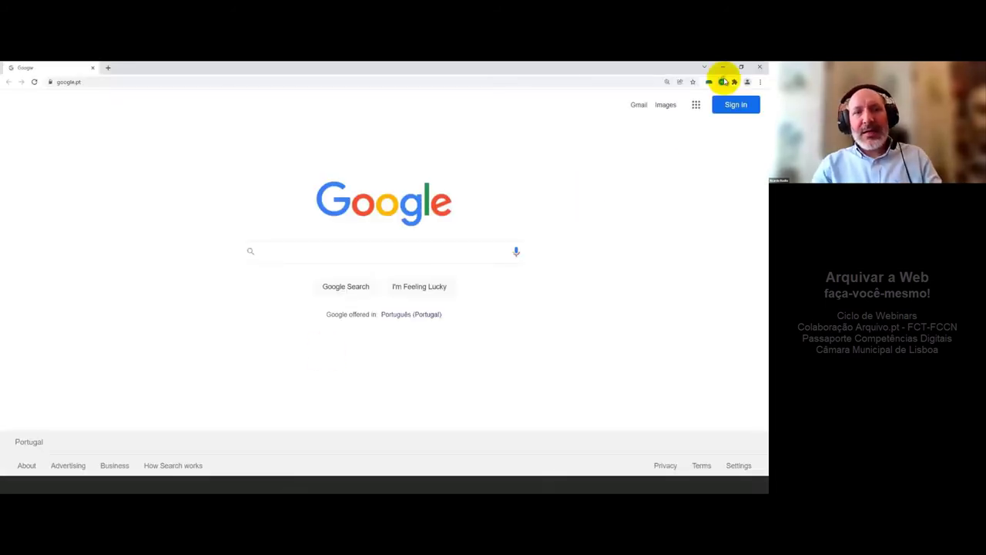
pyautogui.click(725, 82)
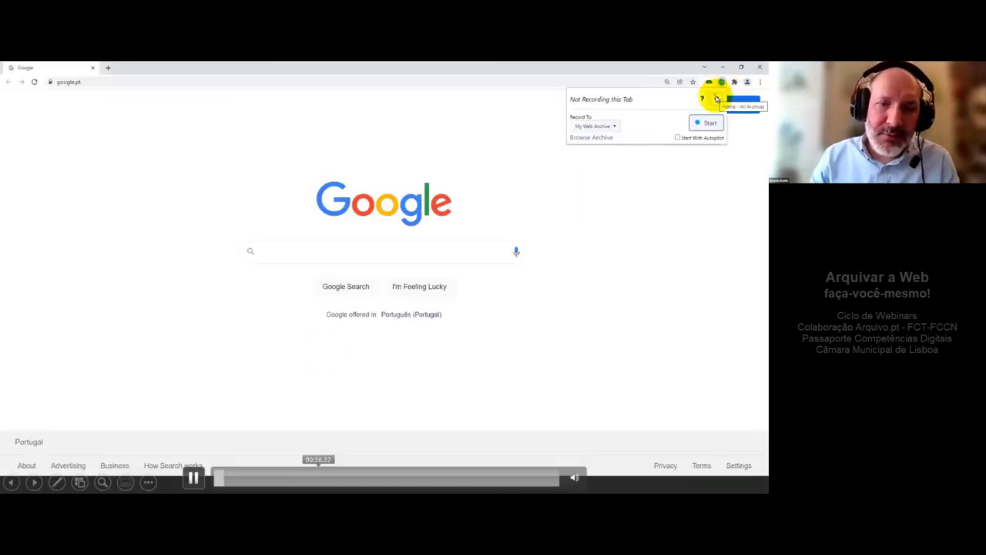
pyautogui.click(716, 98)
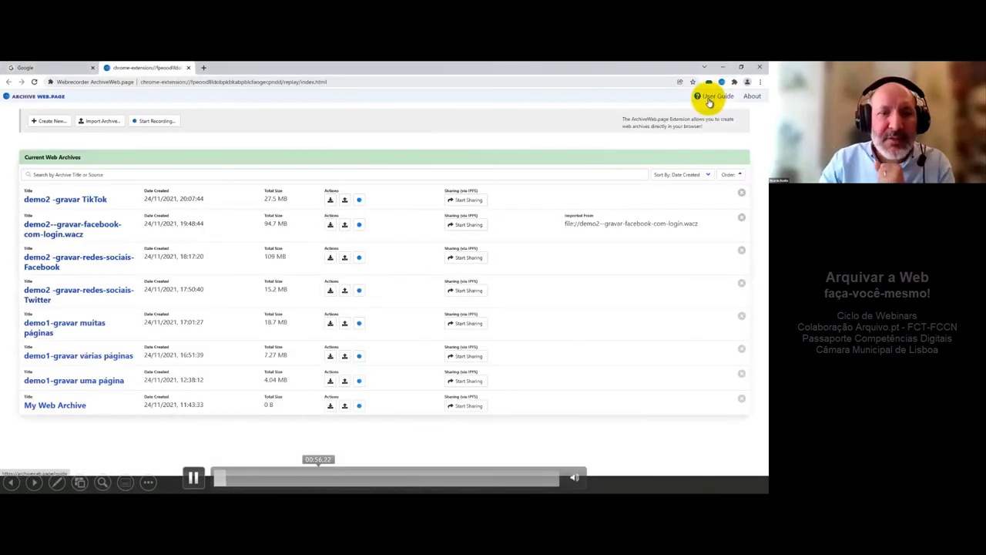
# Step: Create a new archive titled "demo3 -gravar-videos-youtube-embebidos"
pyautogui.click(58, 122)
pyautogui.click(275, 297)
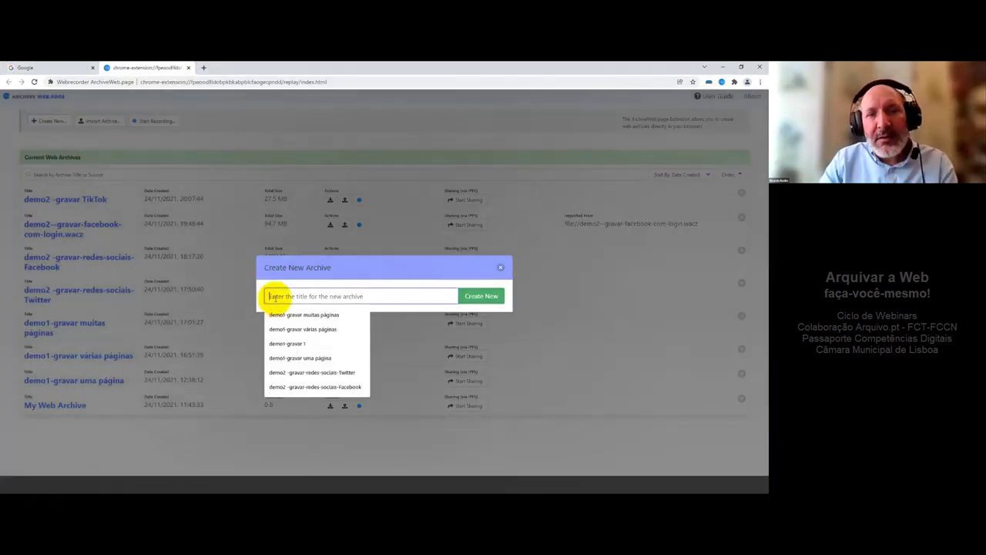
pyautogui.write('demo3')
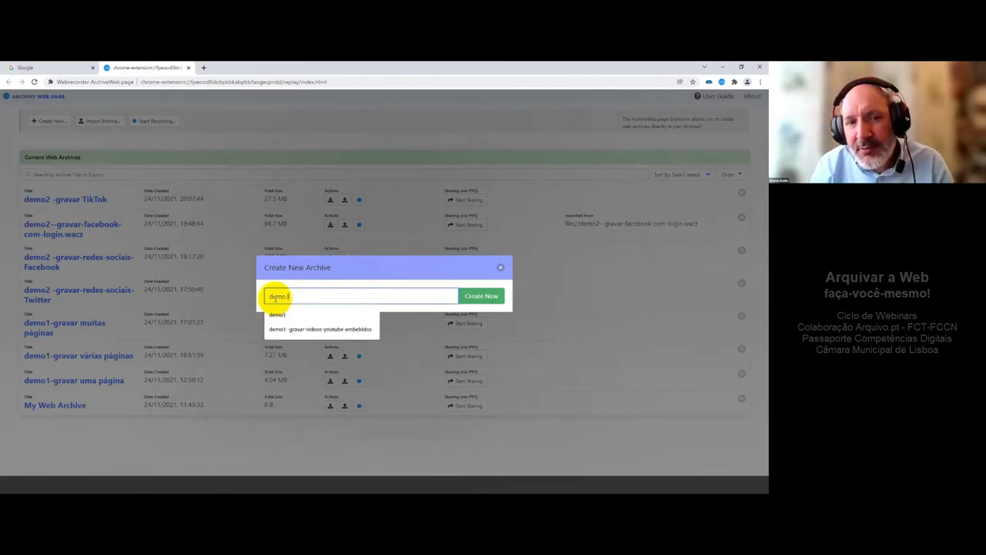
pyautogui.click(293, 328)
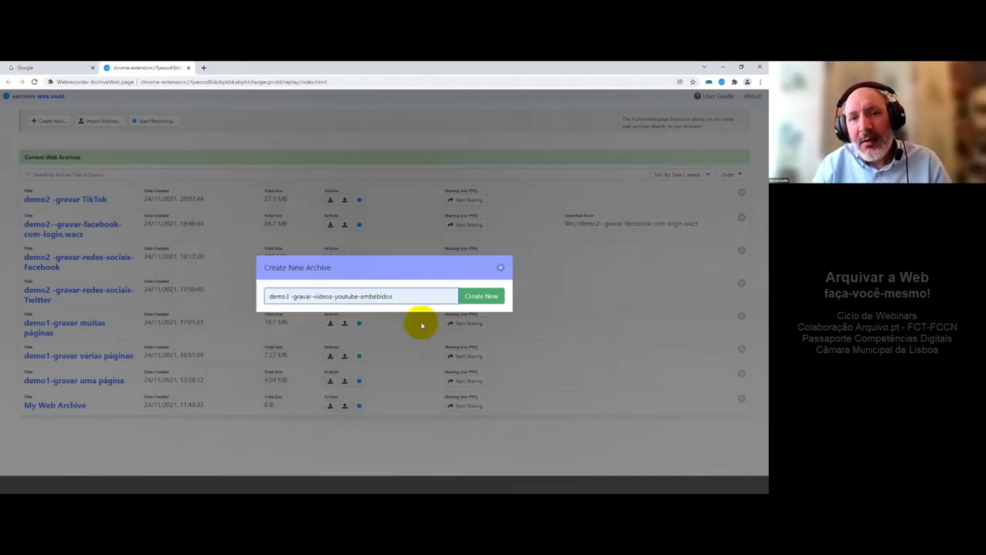
pyautogui.click(478, 296)
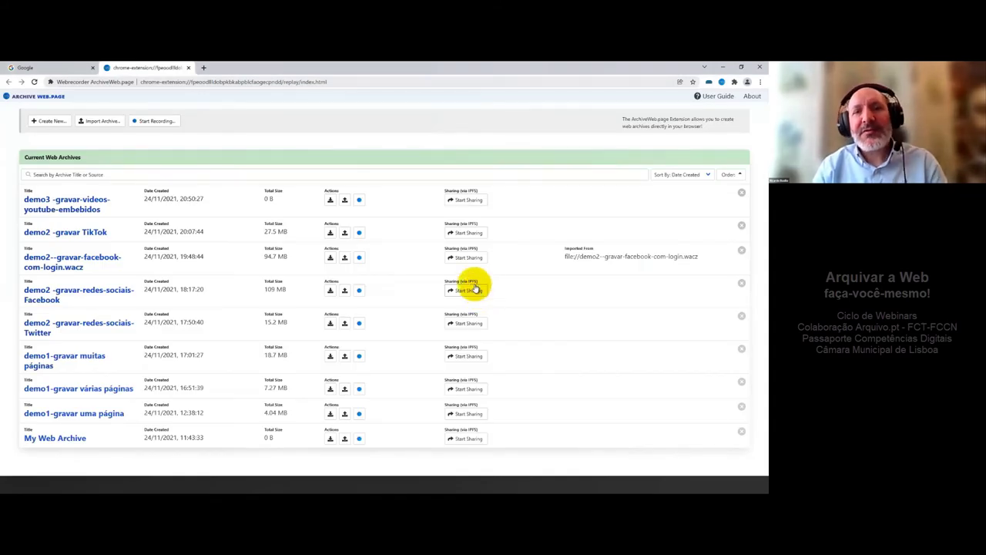
pyautogui.click(359, 201)
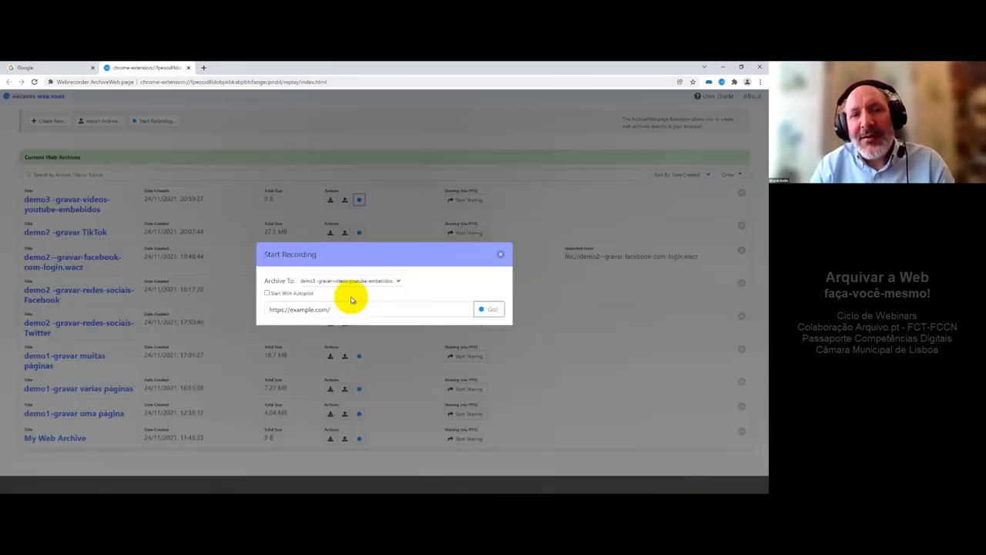
pyautogui.hotkey('ctrl', 'a')
pyautogui.write('https://www.lisboa.pt/exposicao-agua-vai')
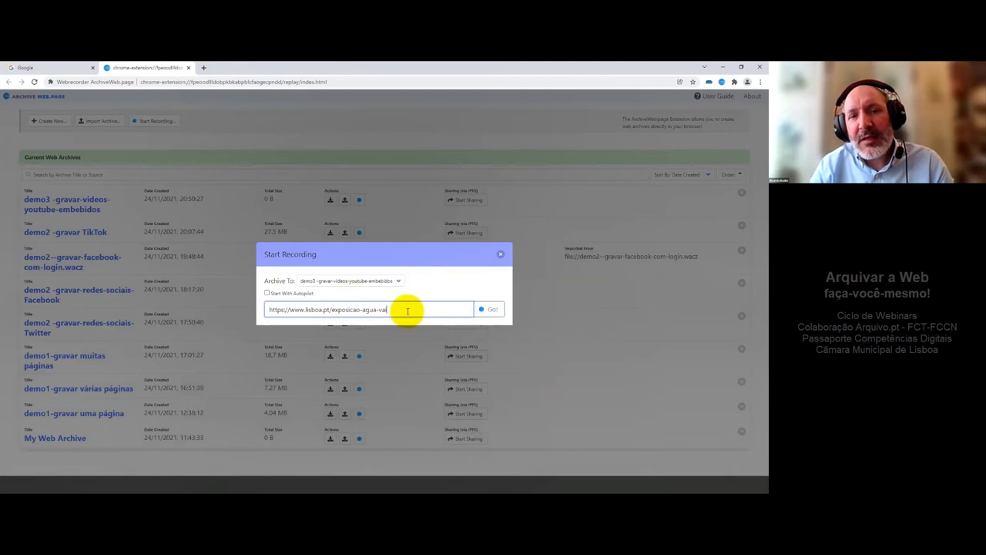
pyautogui.click(488, 312)
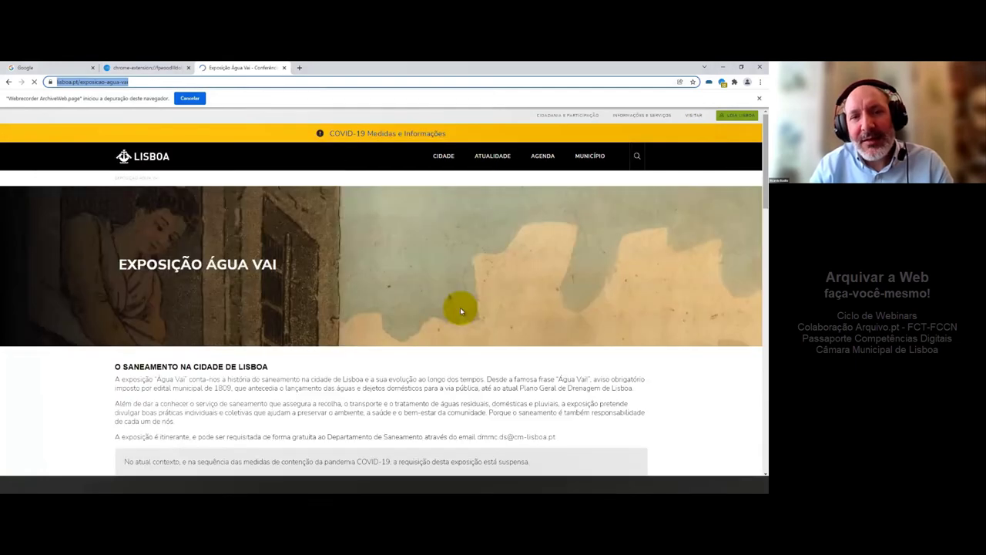
# Step: Capture the two embedded videos under "Vídeos da exposição" in the running recording and stop recording
pyautogui.moveTo(765, 135); pyautogui.dragTo(761, 208)
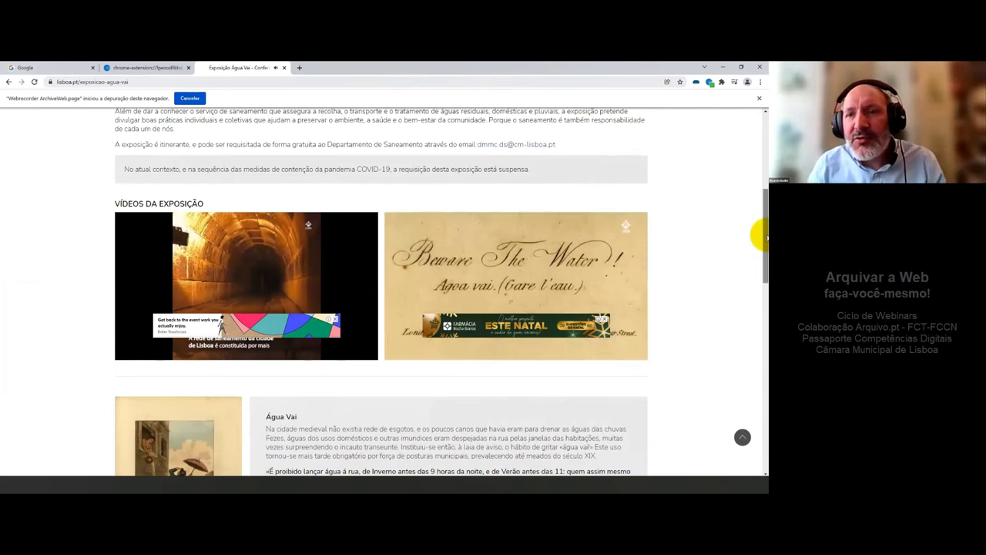
pyautogui.moveTo(765, 238)
pyautogui.mouseDown()
pyautogui.moveTo(765, 438)
pyautogui.moveTo(759, 241)
pyautogui.mouseUp()
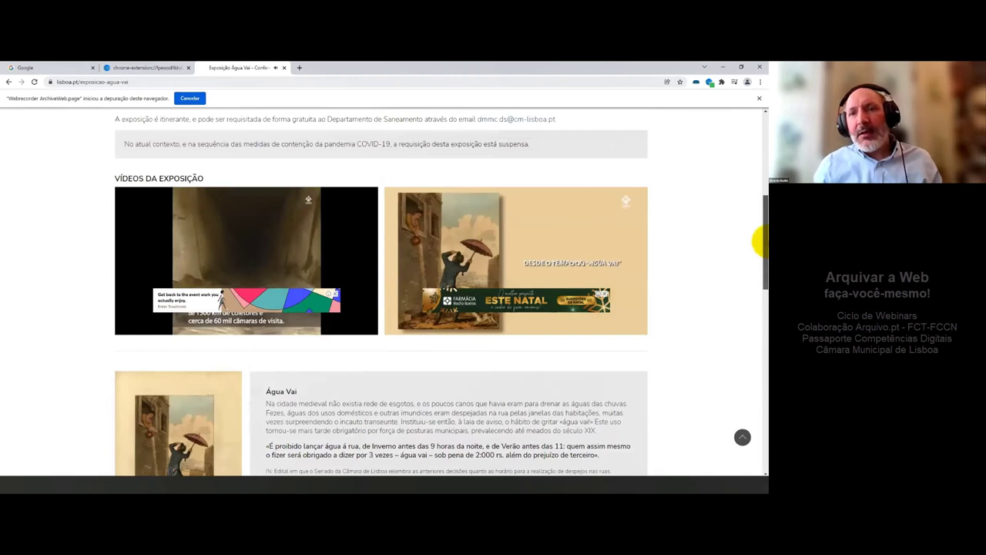
pyautogui.click(710, 82)
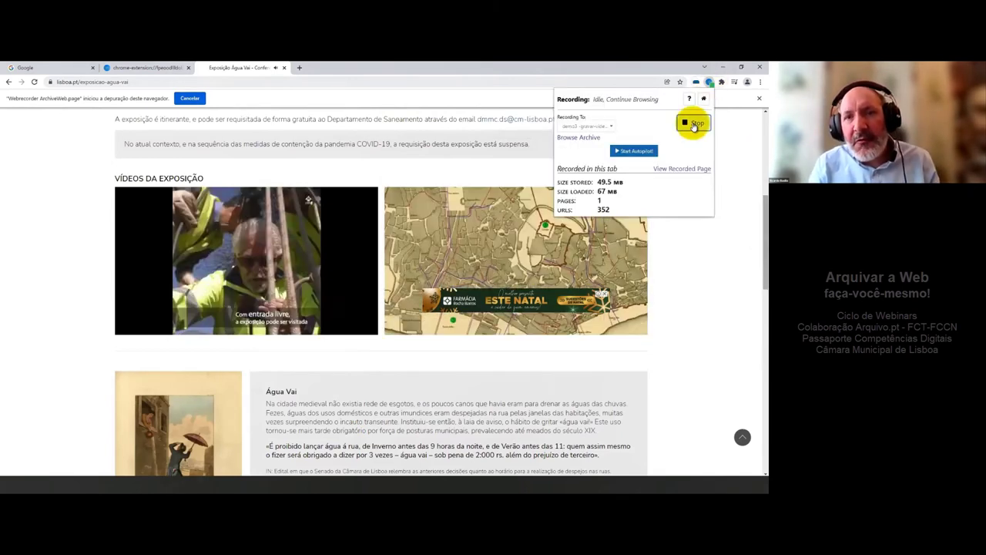
pyautogui.click(694, 125)
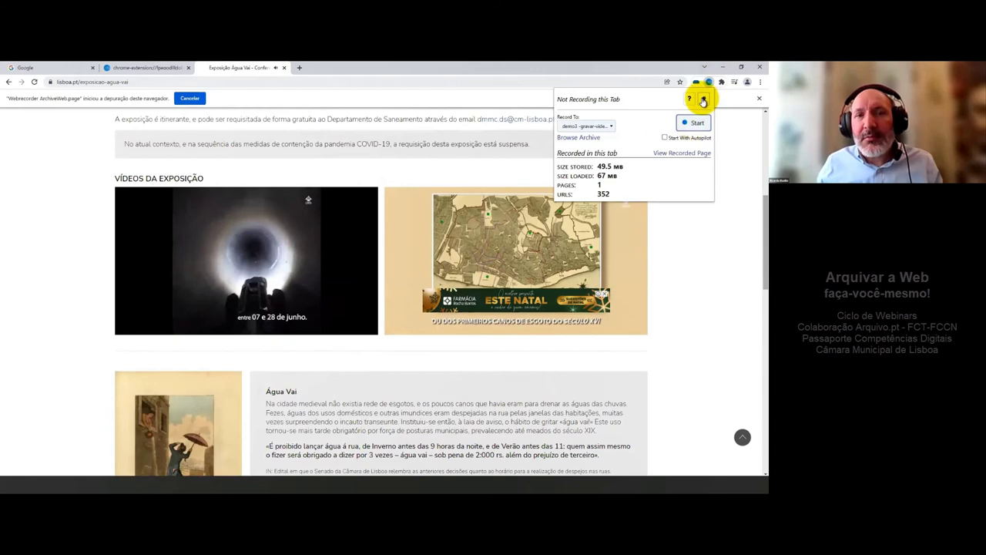
# Step: Open the captured "Exposição Água Vai - Conferências e Eventos" page from the "demo3 -gravar-videos-youtube-embebidos" archive
pyautogui.click(703, 101)
pyautogui.click(83, 194)
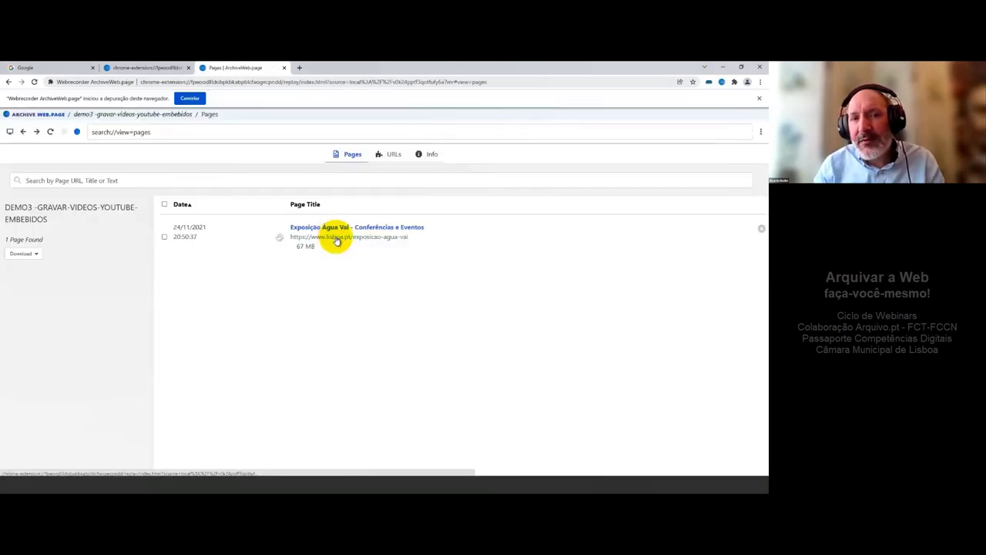
pyautogui.click(337, 240)
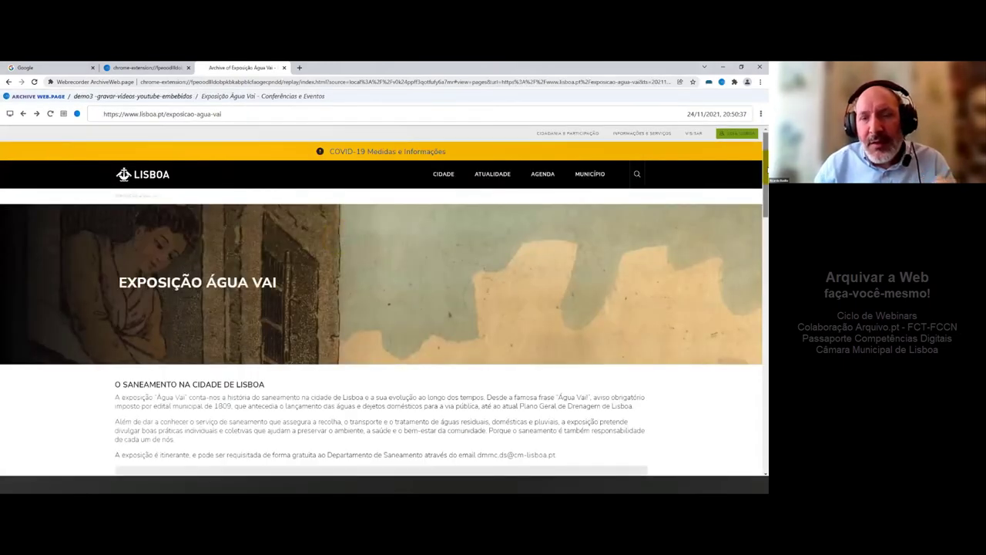
# Step: Replay both embedded exhibition videos in the archived page to check their capture, and pause each one
pyautogui.scroll(-3, 761, 225)
pyautogui.scroll(-2, 761, 225)
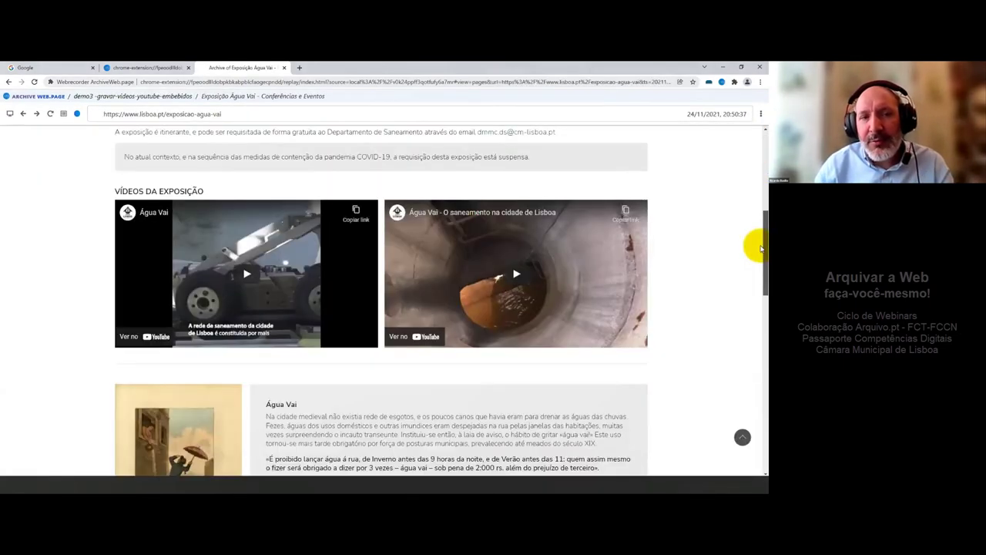
pyautogui.click(248, 275)
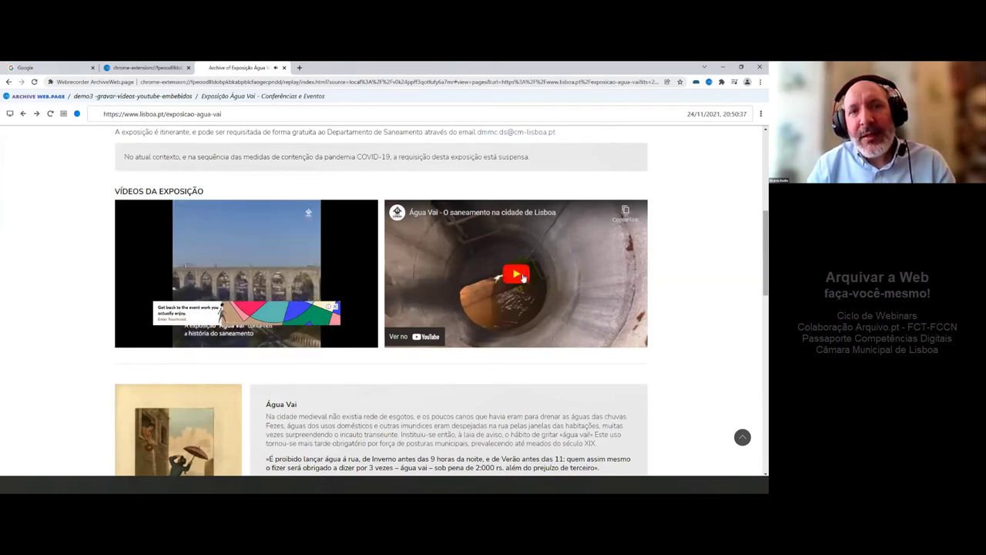
pyautogui.click(516, 274)
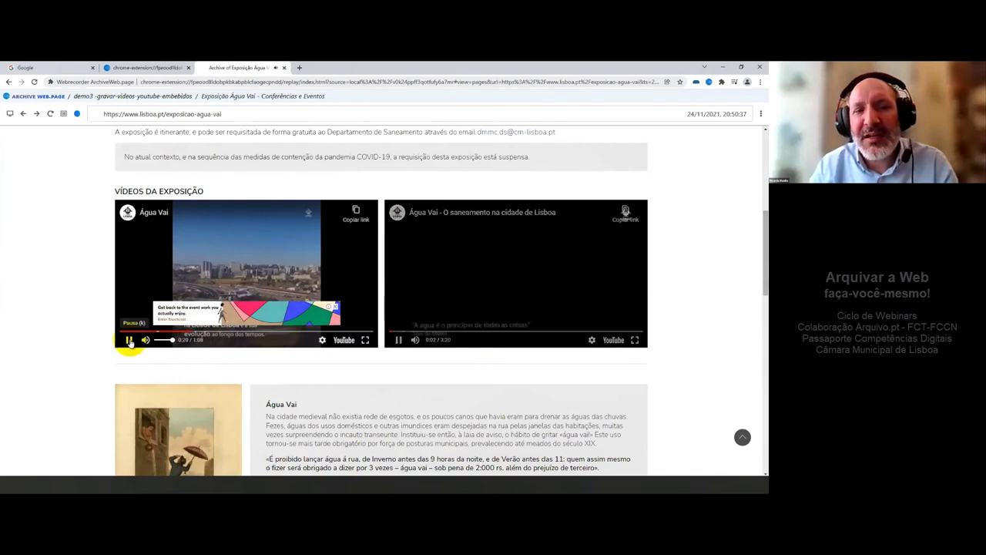
pyautogui.click(128, 341)
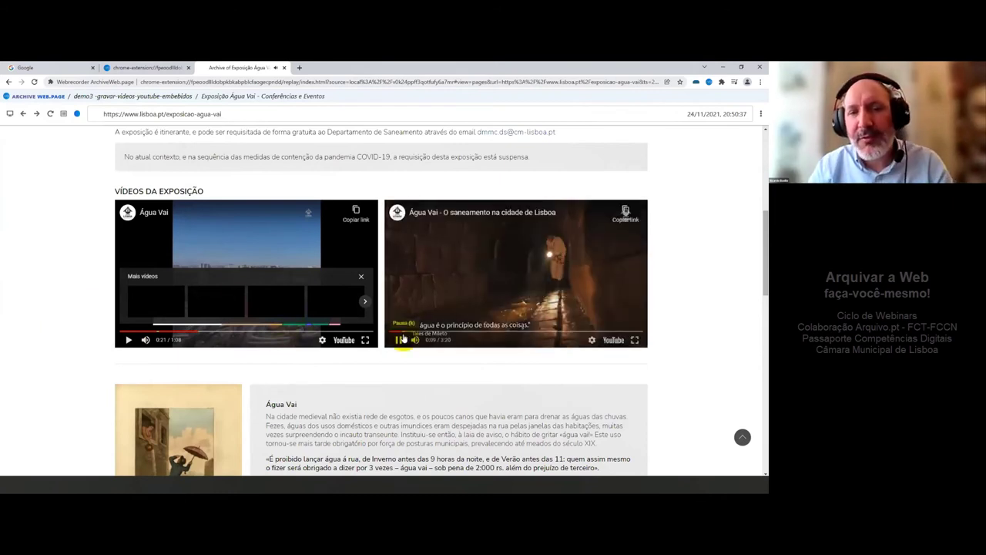
pyautogui.click(403, 339)
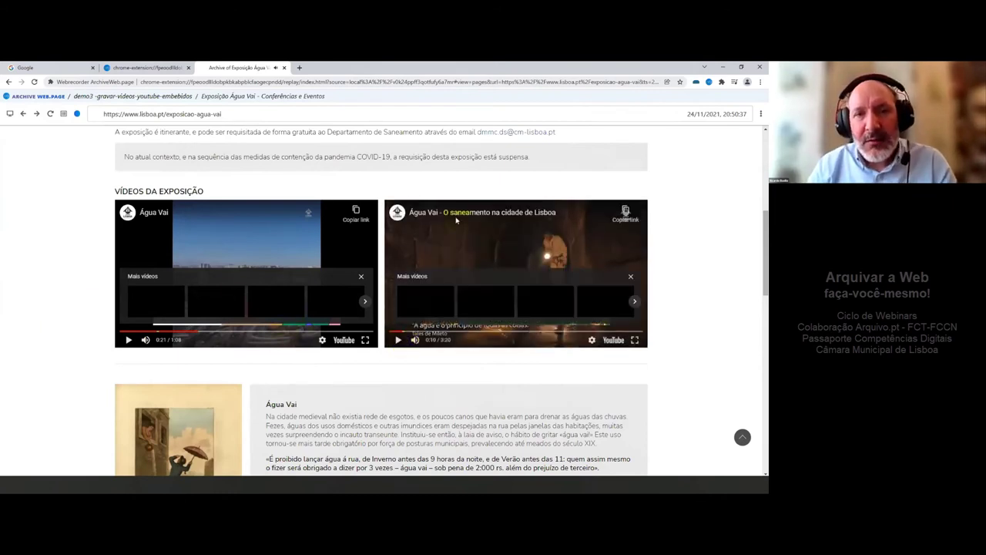
pyautogui.click(292, 153)
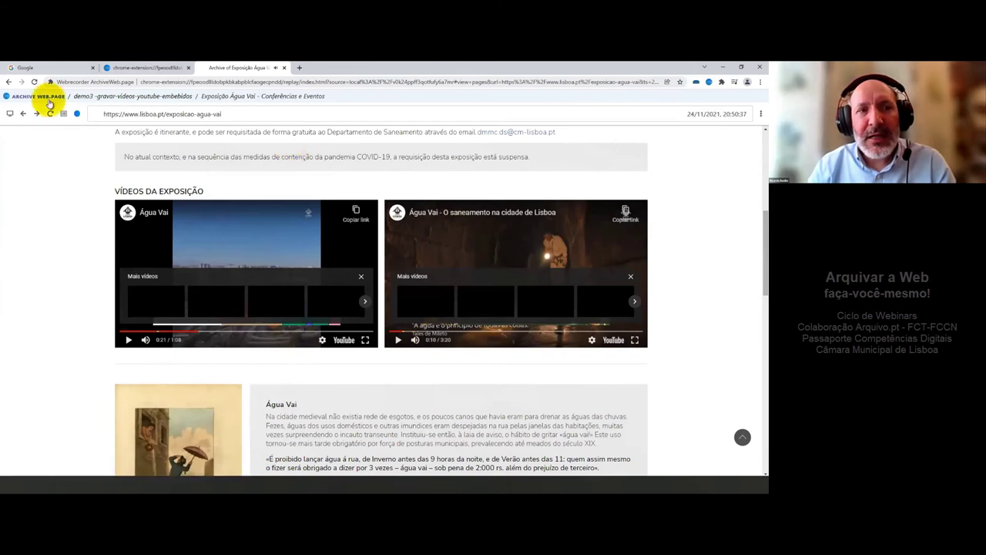
# Step: Download the whole "demo3 -gravar-videos-youtube-embebidos" archive as WACZ and as WARC into the ArquivoWebLocal folder
pyautogui.click(48, 100)
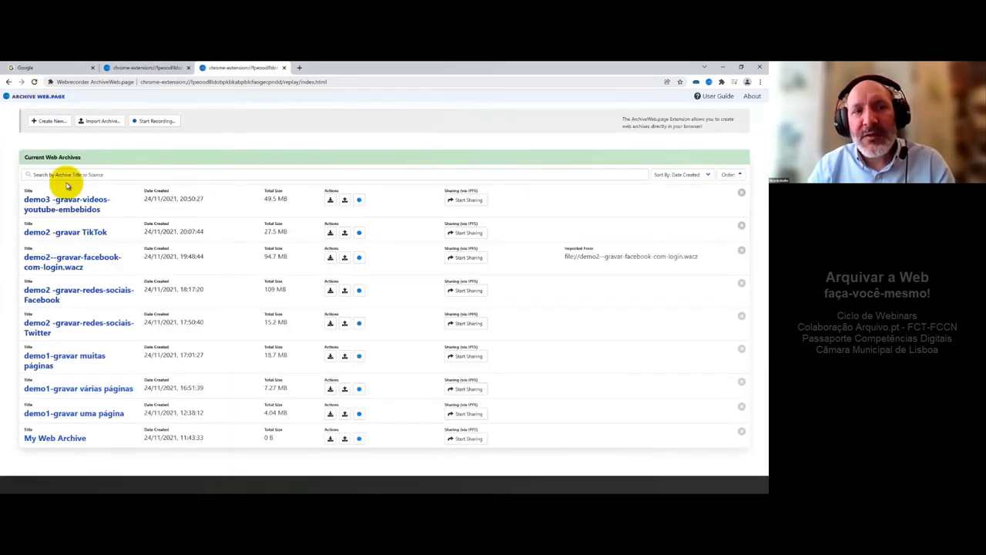
pyautogui.click(73, 209)
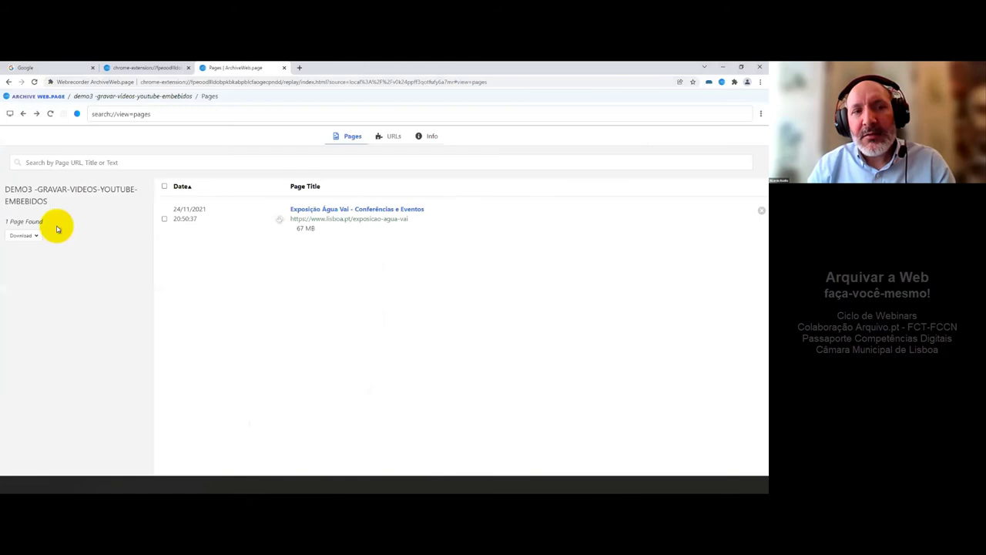
pyautogui.click(36, 238)
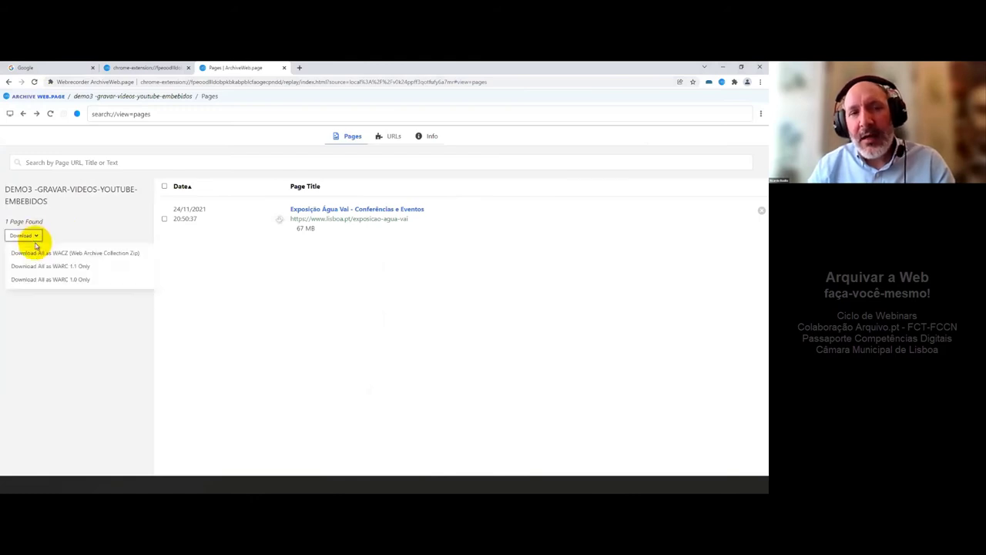
pyautogui.click(39, 256)
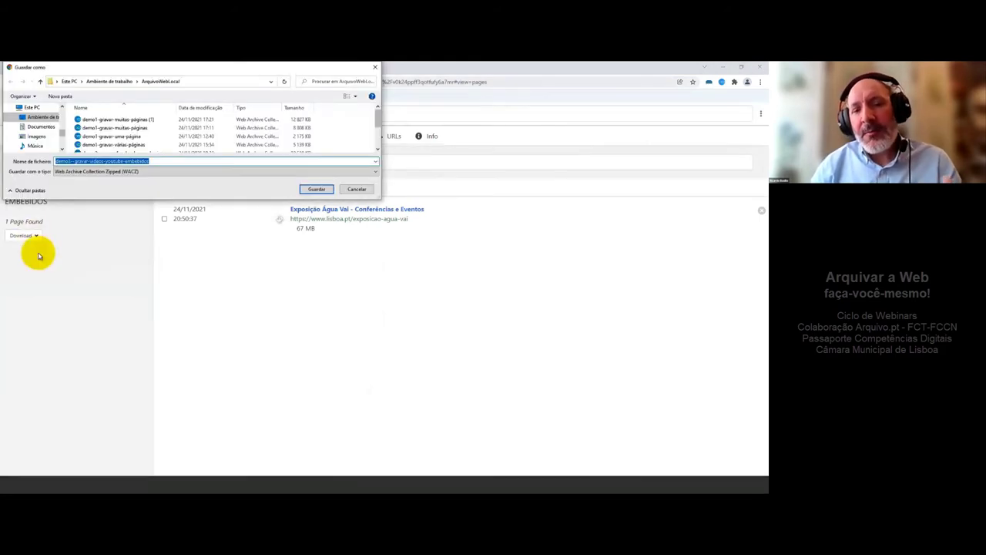
pyautogui.click(316, 189)
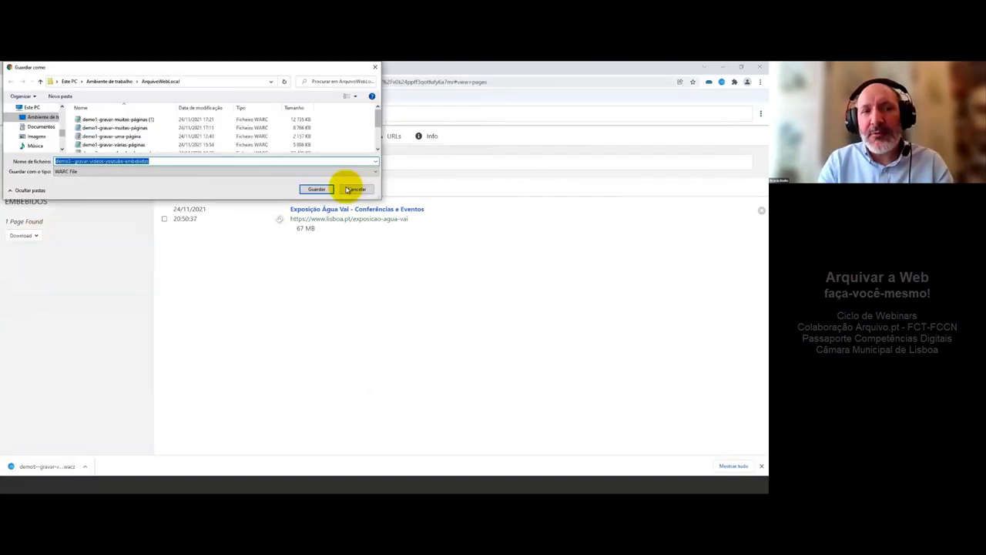
pyautogui.click(316, 189)
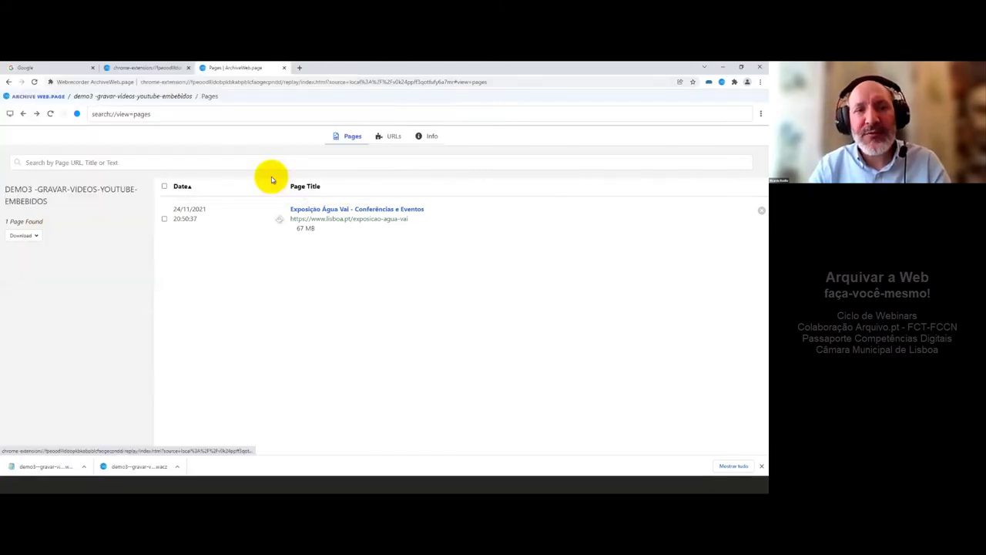
# Step: Open Chrome's extension management page and remove the Documentos and Folhas de cálculo apps
pyautogui.click(735, 82)
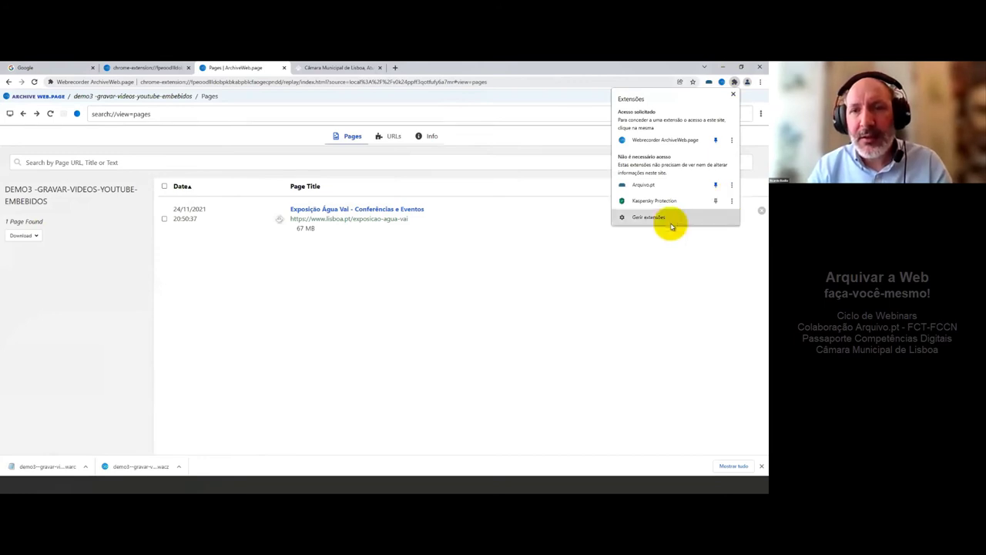
pyautogui.click(639, 221)
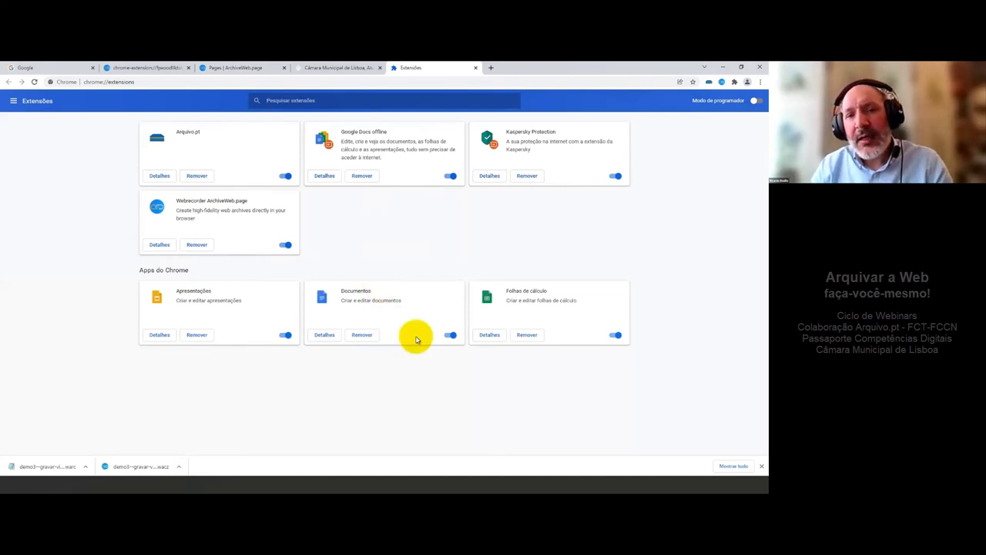
pyautogui.click(367, 337)
pyautogui.click(414, 141)
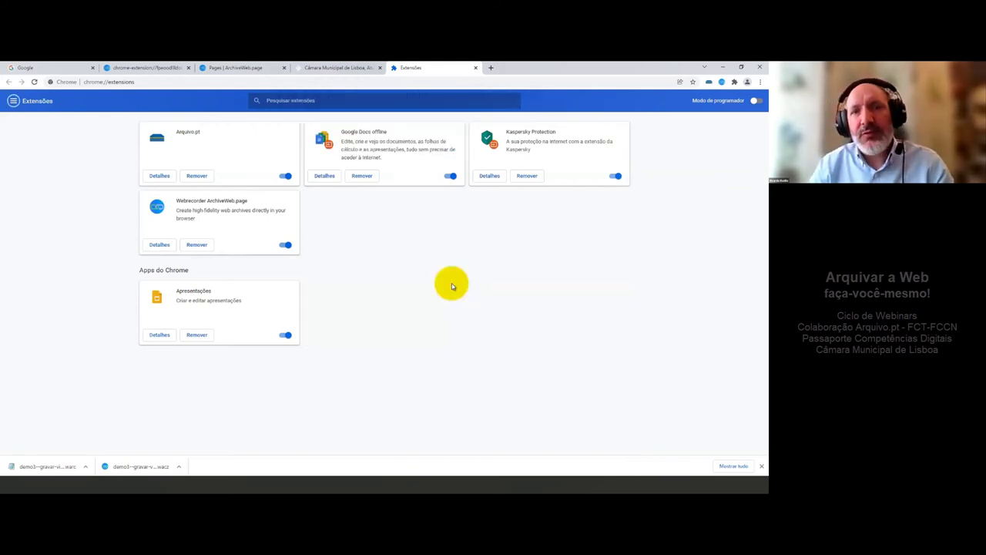
# Step: Open Chrome's settings and expand the advanced section
pyautogui.click(762, 82)
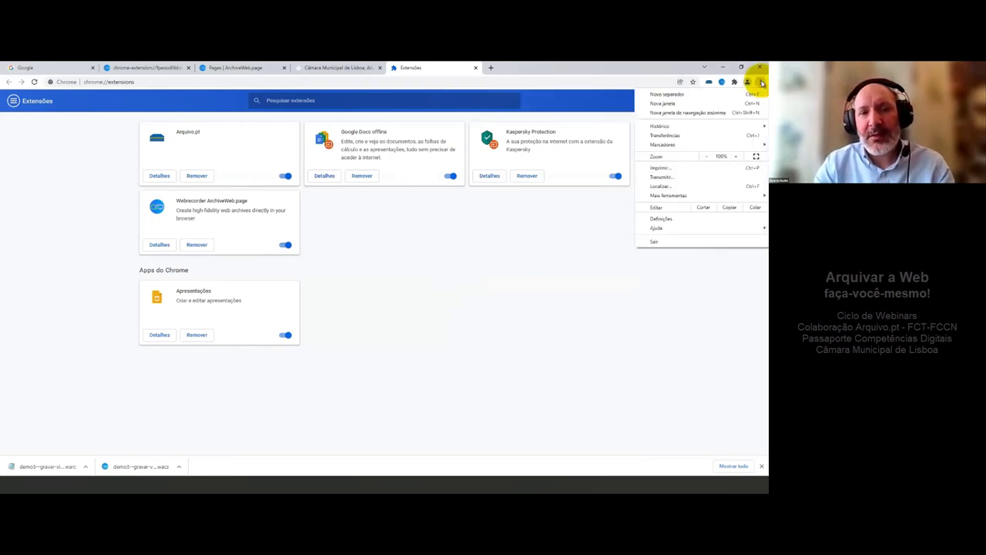
pyautogui.click(675, 221)
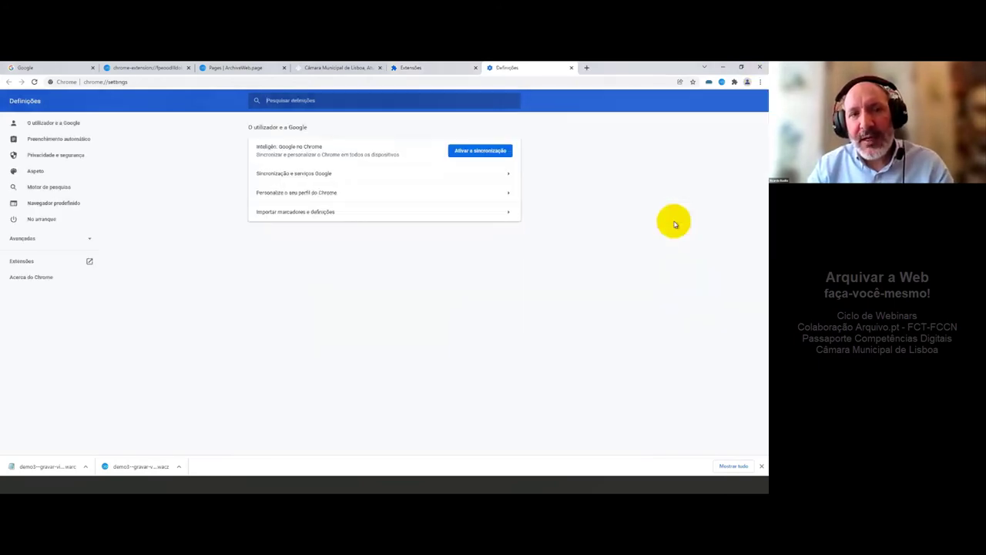
pyautogui.click(88, 239)
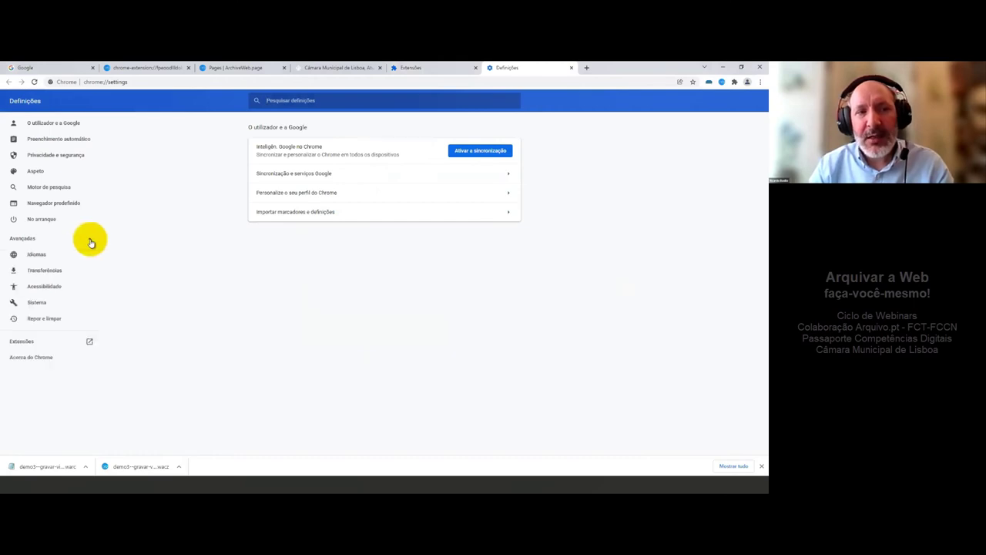
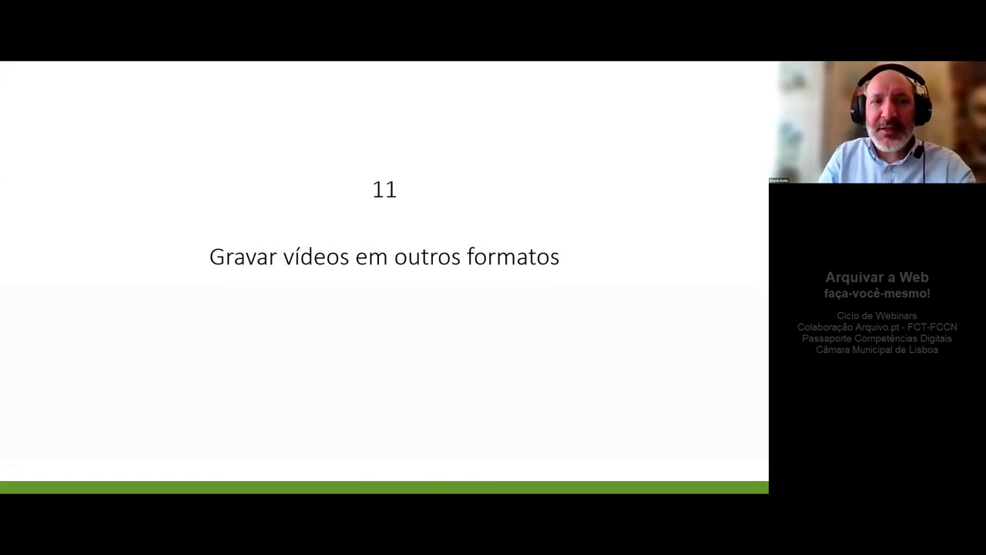
pyautogui.hotkey('alt', 'Tab')
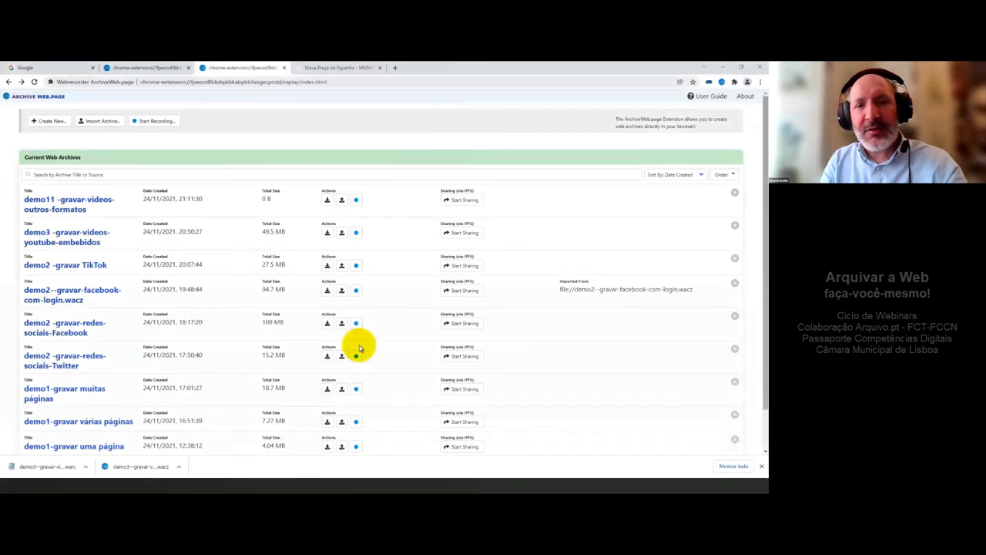
pyautogui.click(355, 201)
pyautogui.moveTo(330, 299); pyautogui.dragTo(239, 298)
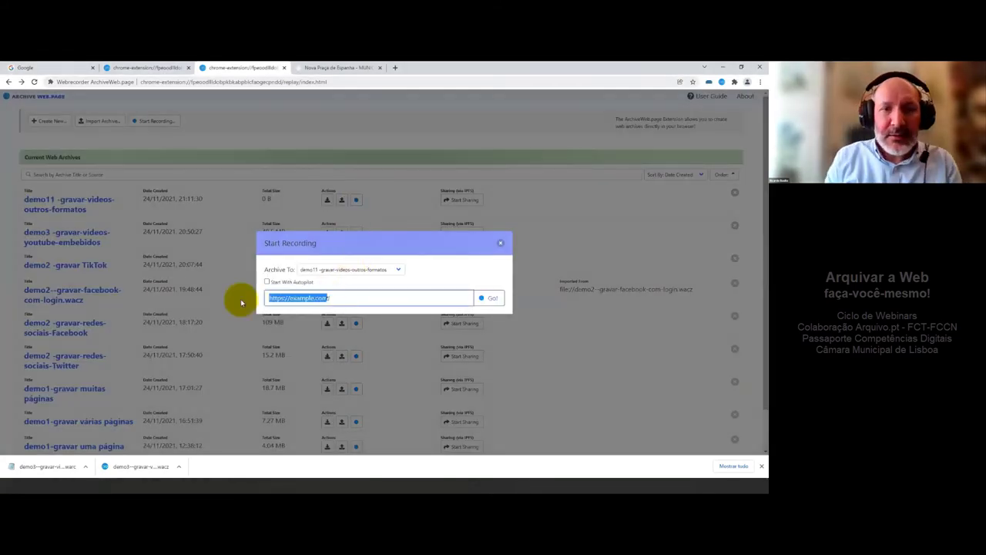
pyautogui.write('https://www.lisboa.pt/nova-praca-de-espanha')
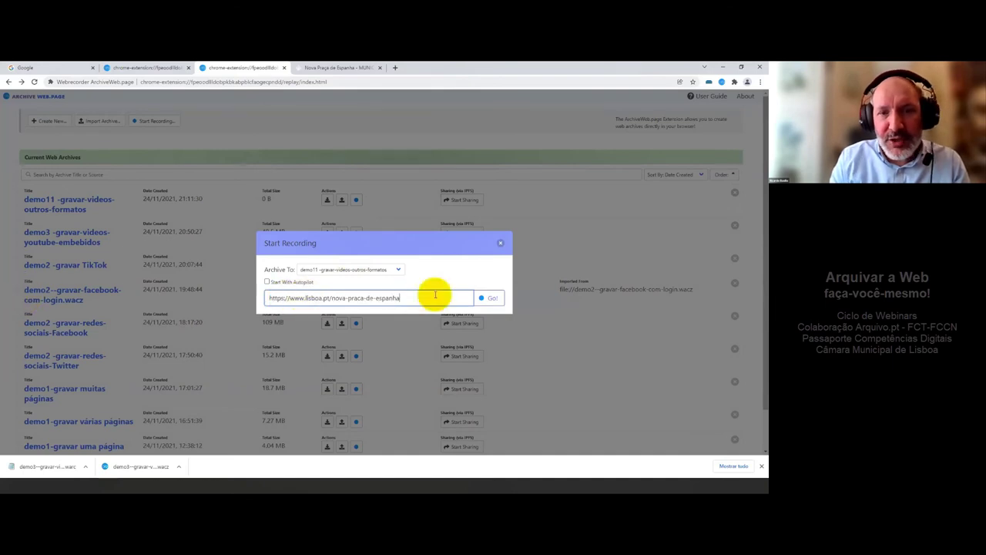
pyautogui.click(491, 297)
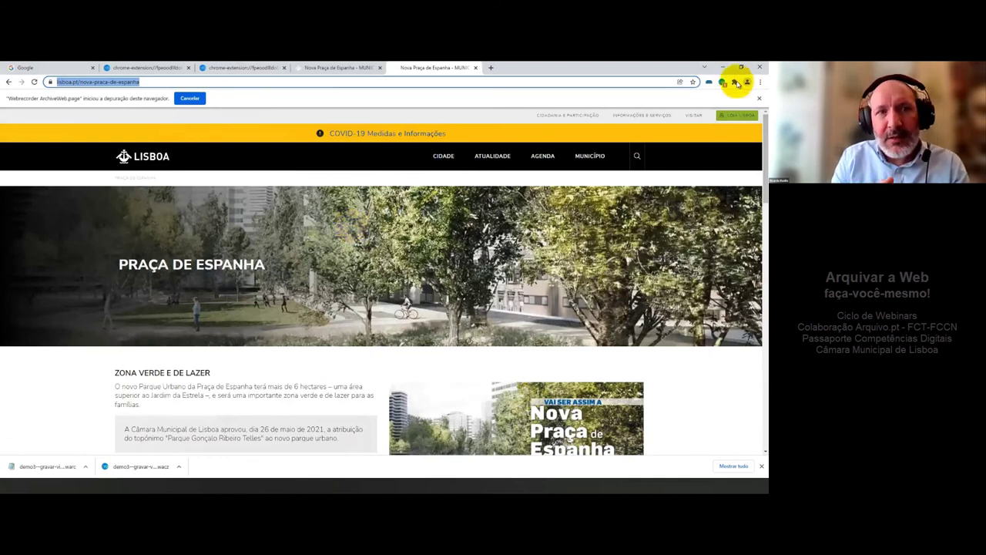
# Step: Play the "Projeto viário" video on the Praça de Espanha page to capture it, and check the recording status
pyautogui.click(723, 82)
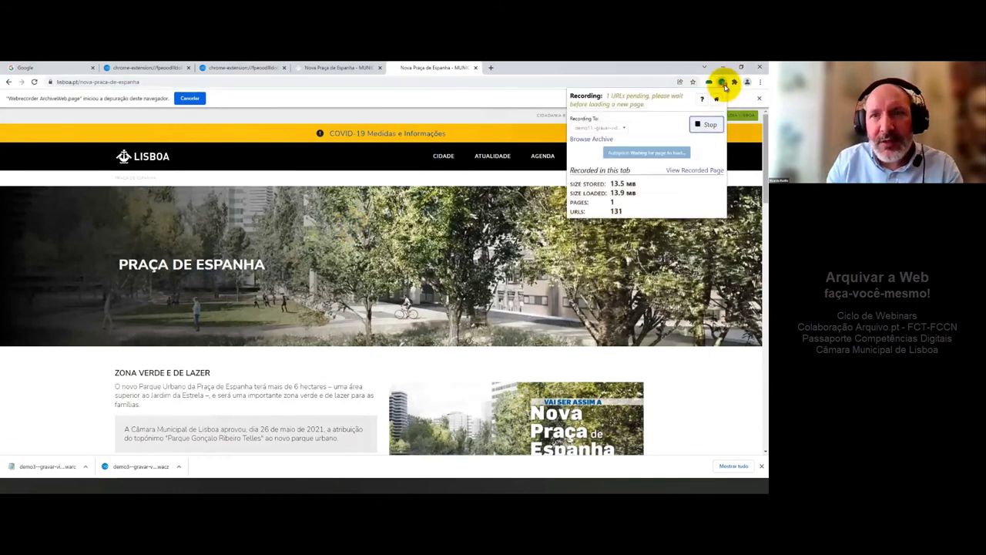
pyautogui.hotkey('ctrl', 'l')
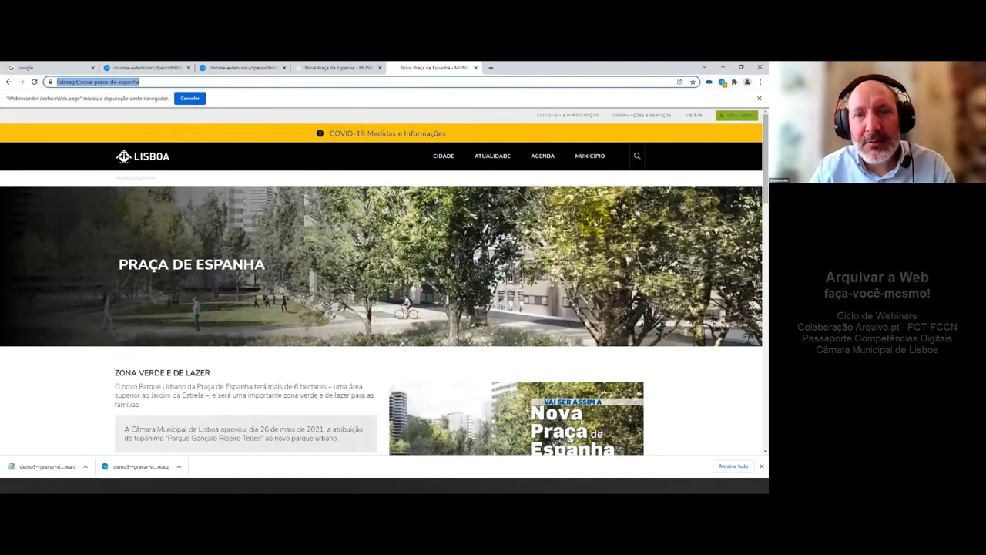
pyautogui.scroll(-10, 595, 223)
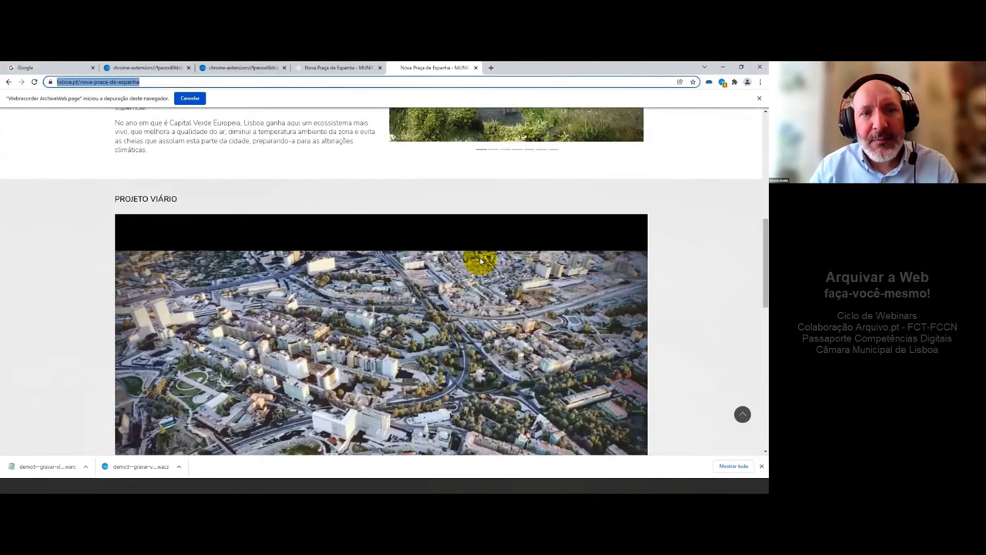
pyautogui.scroll(-2, 480, 262)
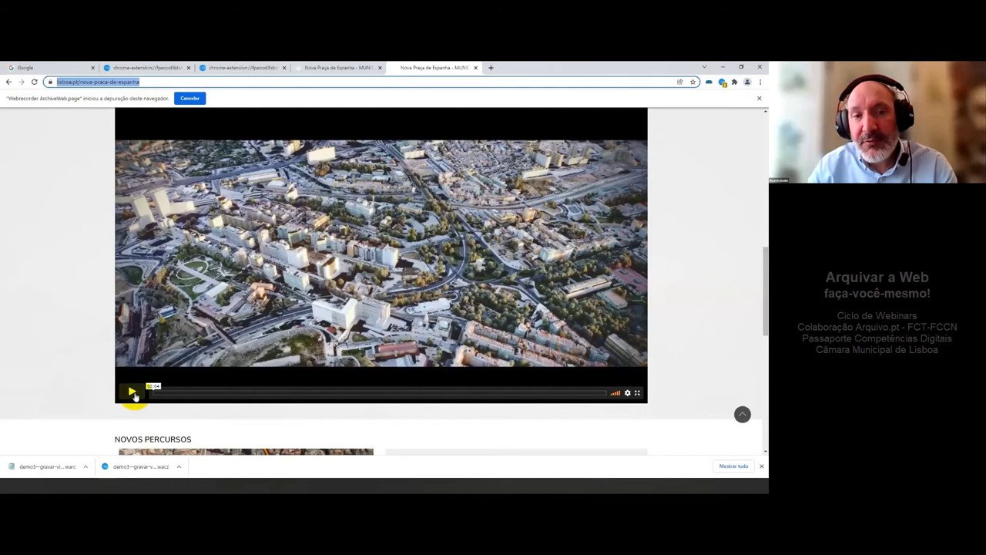
pyautogui.click(132, 392)
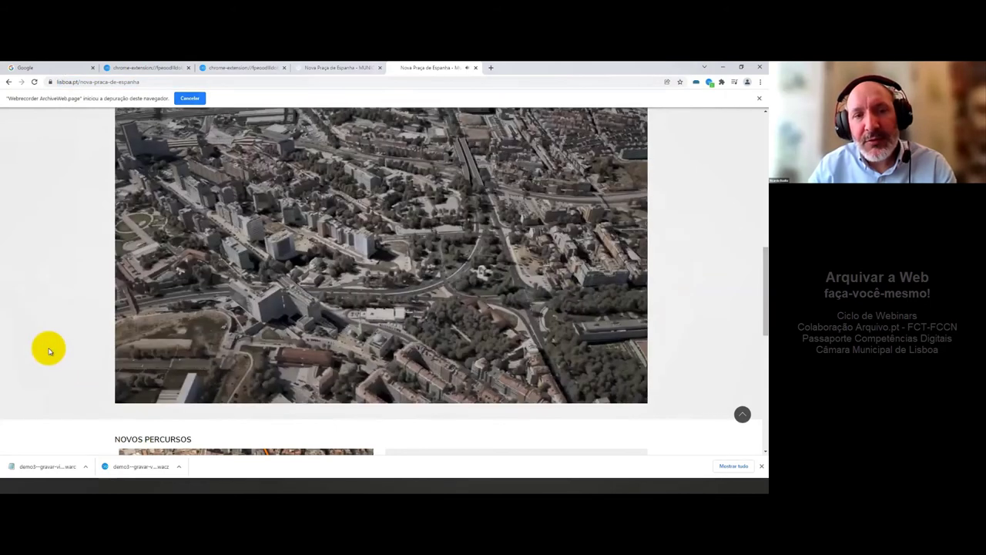
pyautogui.click(711, 83)
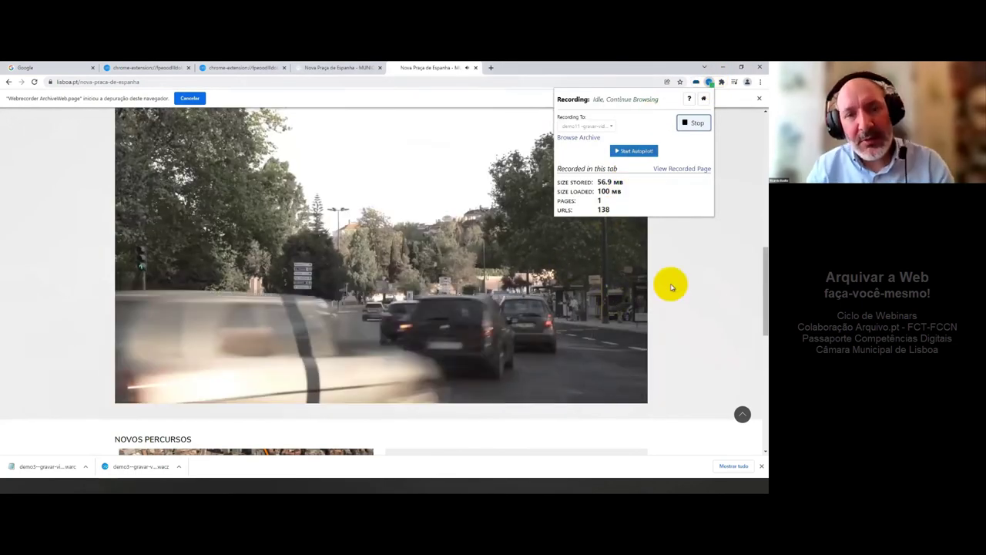
# Step: View the Praça de Espanha page down to the "Novos percursos" section, and stop the tab's recording into the demo11 archive
pyautogui.click(672, 287)
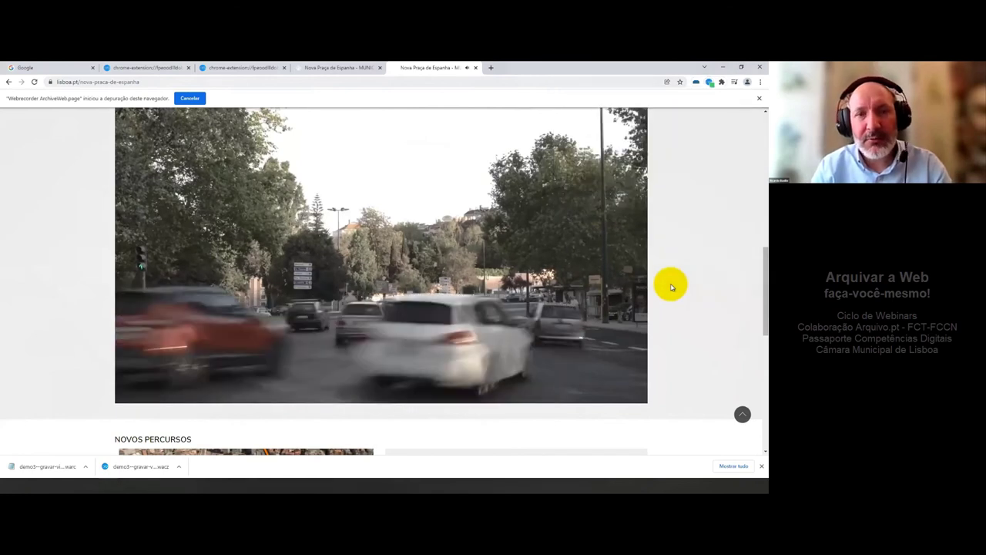
pyautogui.scroll(-3, 671, 286)
pyautogui.scroll(-2, 671, 287)
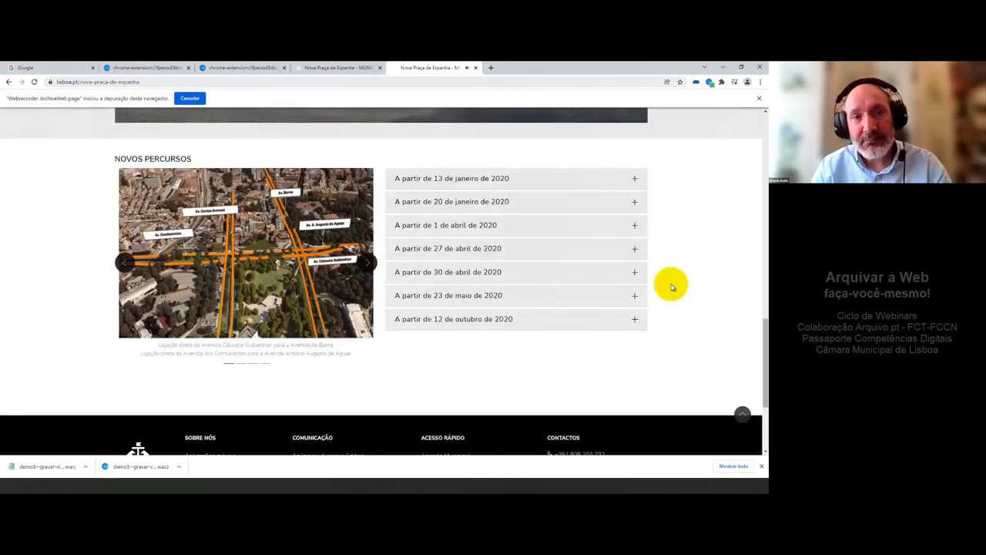
pyautogui.scroll(6, 672, 284)
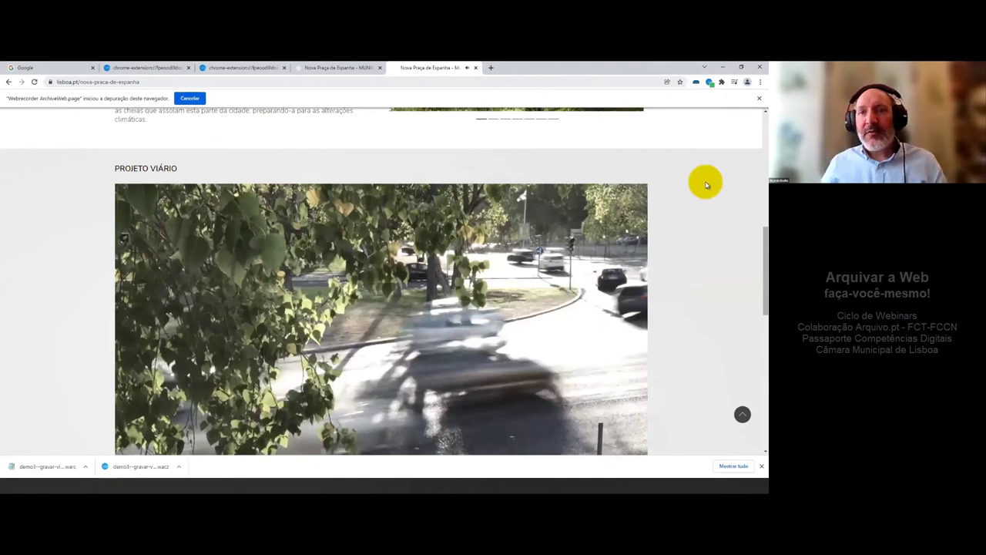
pyautogui.click(709, 82)
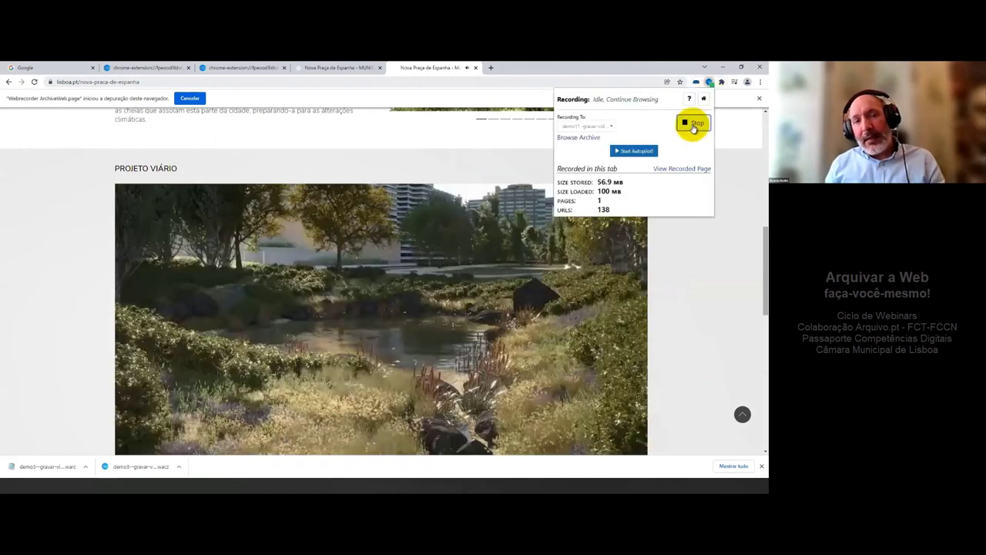
pyautogui.click(694, 126)
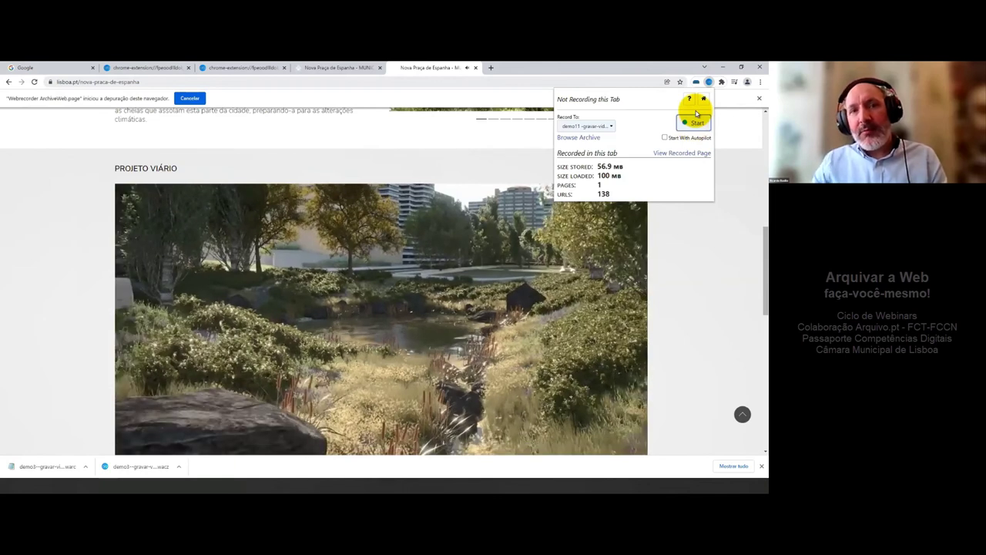
pyautogui.click(470, 68)
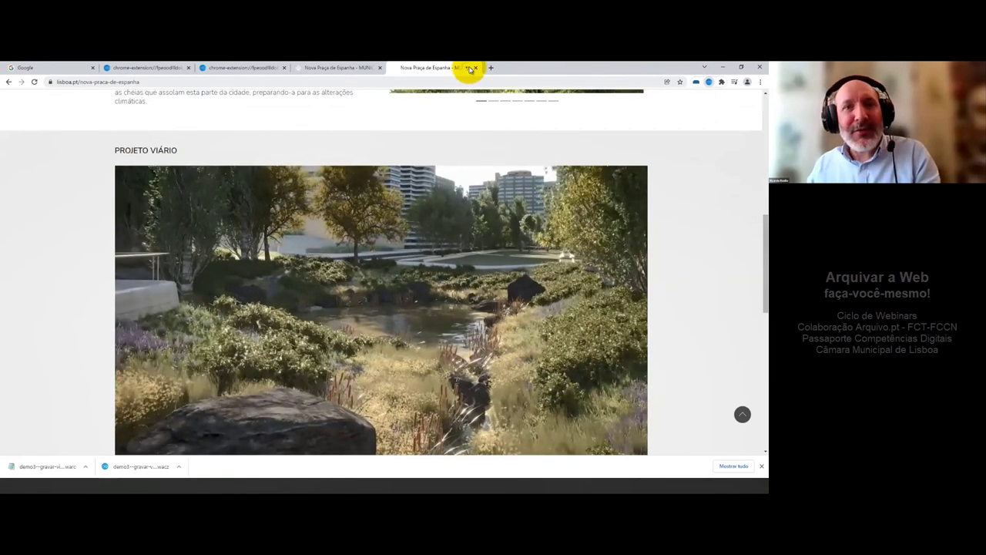